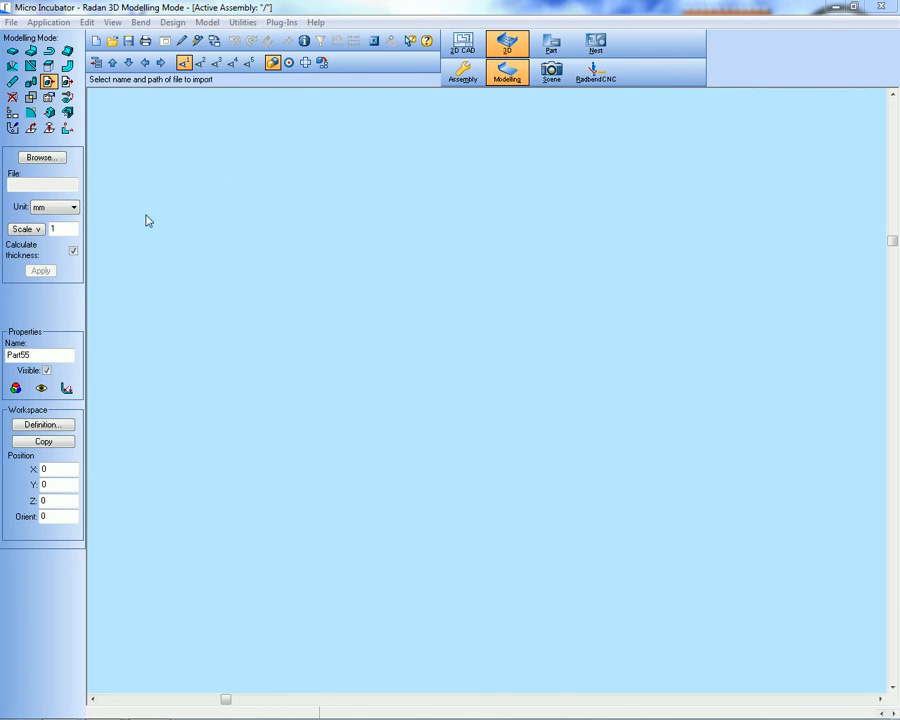
# Step: Review the CAD file formats available for import, then leave the file selection without loading a file
pyautogui.click(43, 160)
pyautogui.click(434, 422)
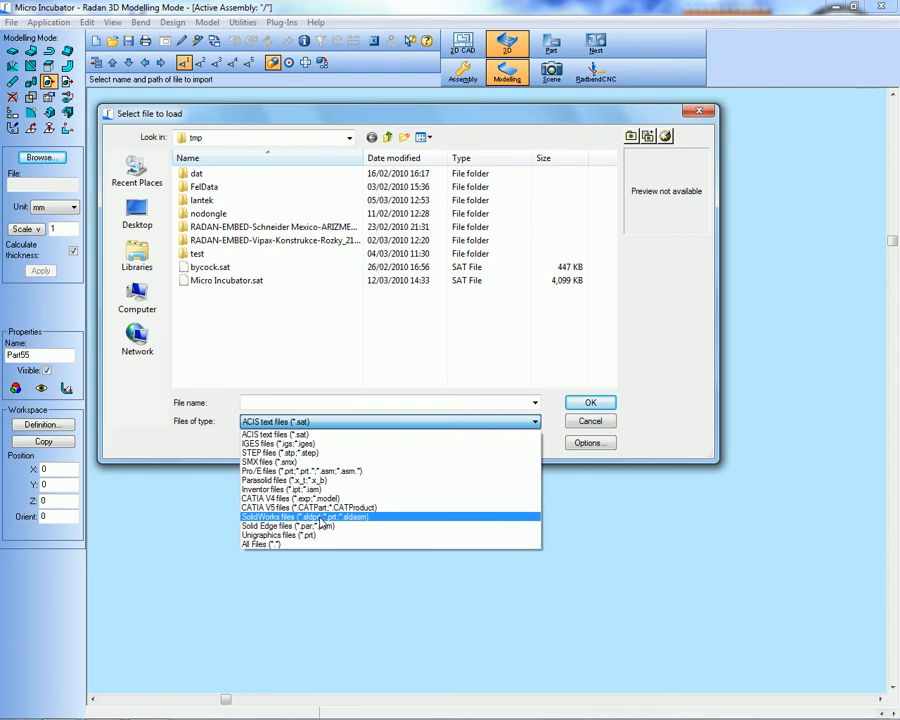
pyautogui.click(610, 425)
pyautogui.click(608, 423)
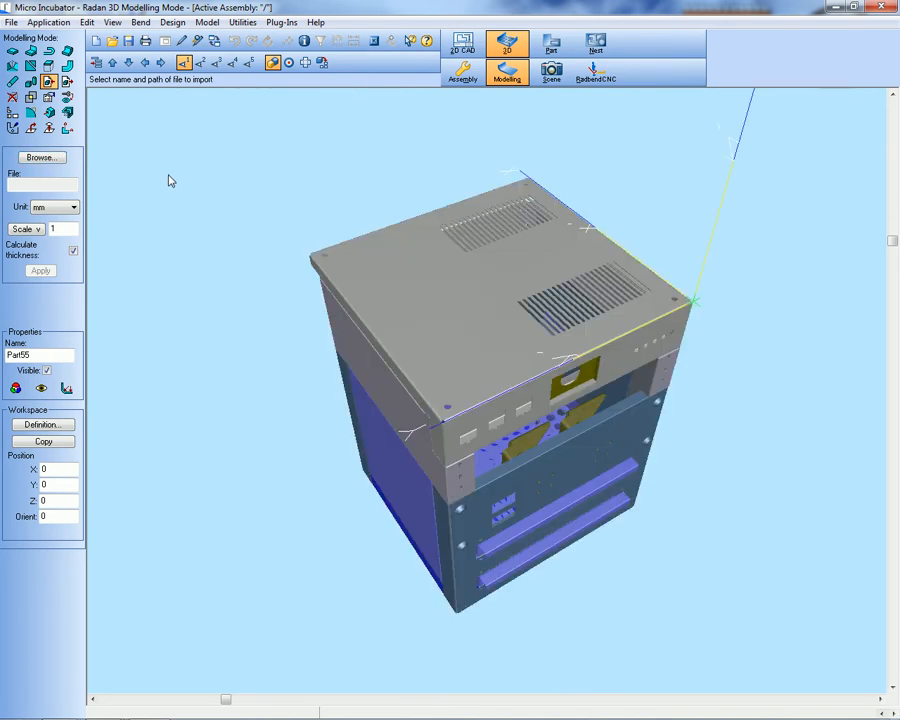
# Step: Open the IN2349 Front Cover in RadbendCNC, using its outer front face as the reference face
pyautogui.moveTo(427, 318); pyautogui.dragTo(623, 424, button='middle')
pyautogui.moveTo(570, 456); pyautogui.dragTo(608, 437, button='middle')
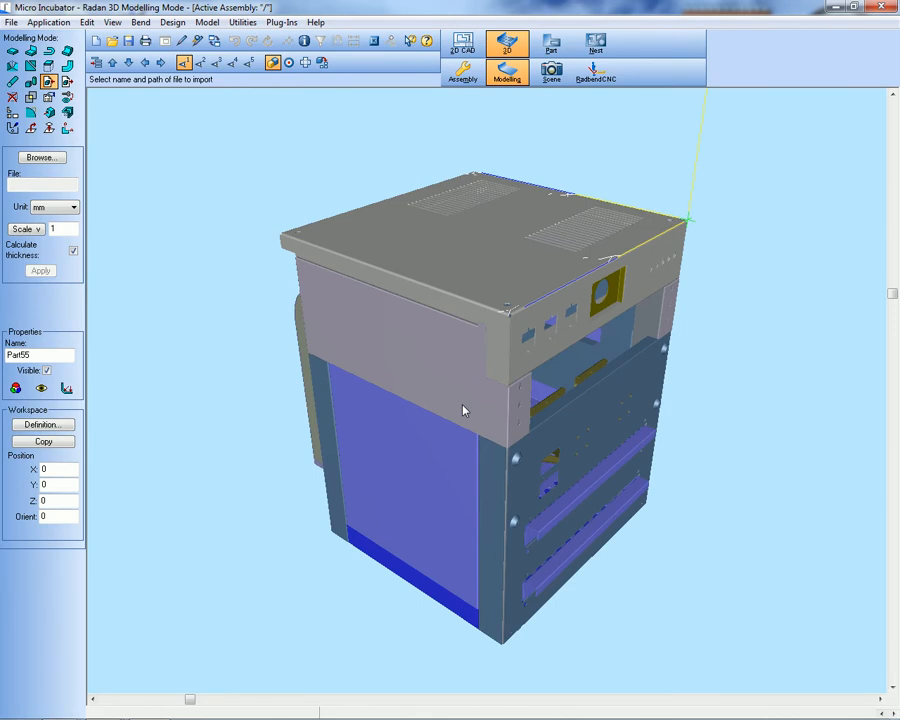
pyautogui.moveTo(490, 342); pyautogui.dragTo(441, 358, button='middle')
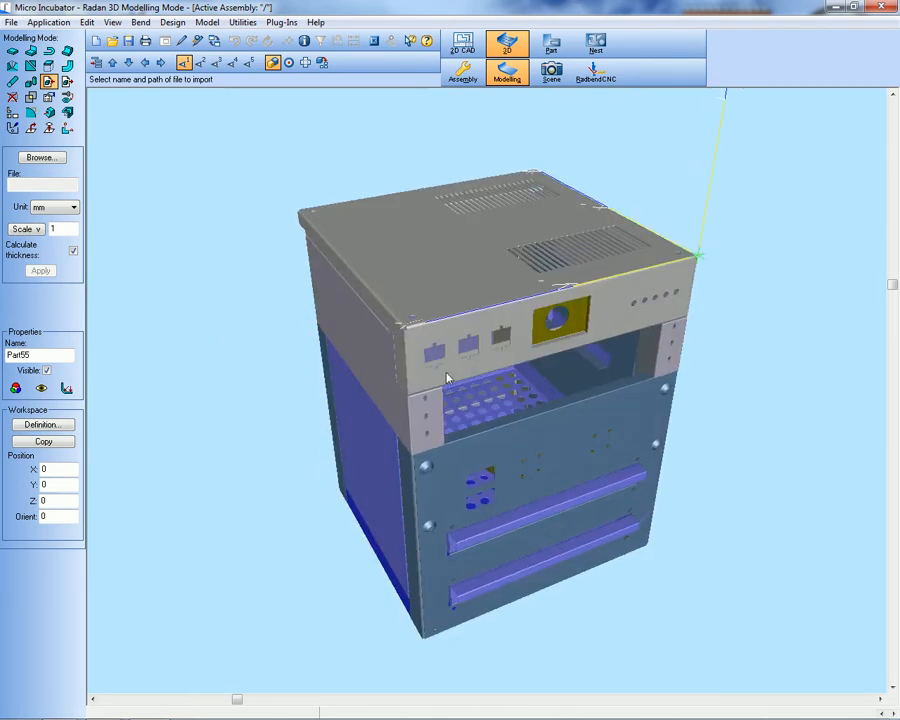
pyautogui.moveTo(454, 345)
pyautogui.mouseDown(button='middle')
pyautogui.moveTo(468, 335)
pyautogui.moveTo(471, 291)
pyautogui.moveTo(463, 360)
pyautogui.moveTo(516, 354)
pyautogui.moveTo(456, 372)
pyautogui.moveTo(457, 332)
pyautogui.moveTo(461, 346)
pyautogui.mouseUp(button='middle')
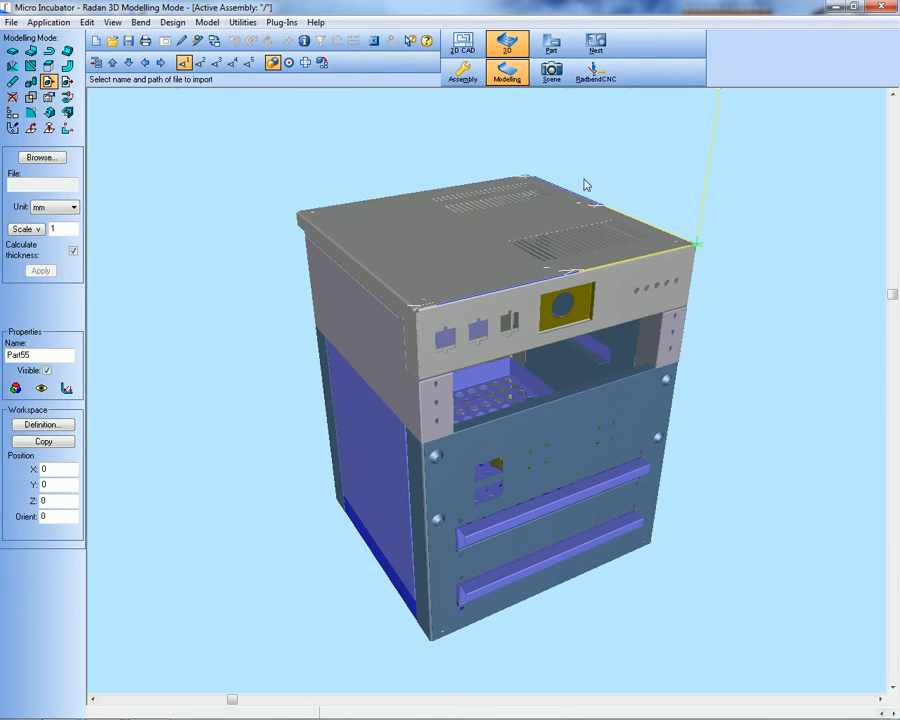
pyautogui.click(594, 80)
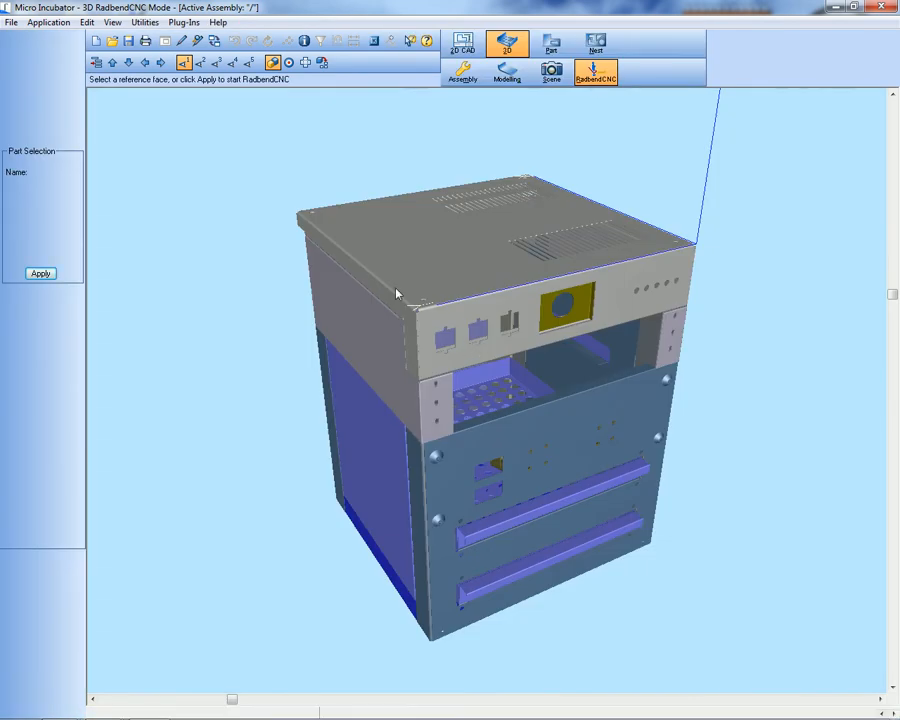
pyautogui.moveTo(396, 280); pyautogui.dragTo(428, 295, button='middle')
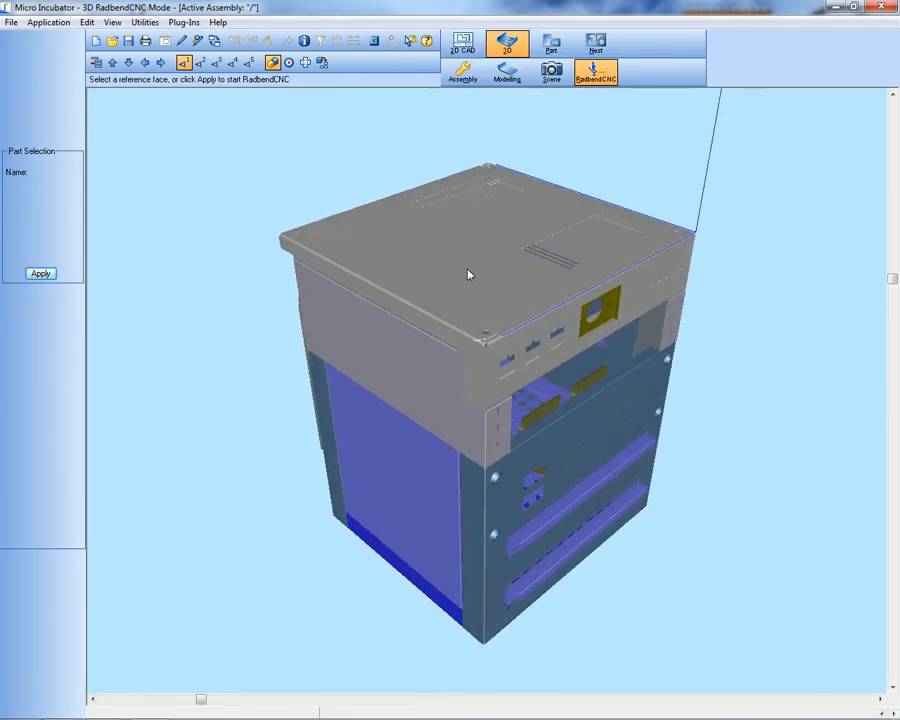
pyautogui.click(593, 428)
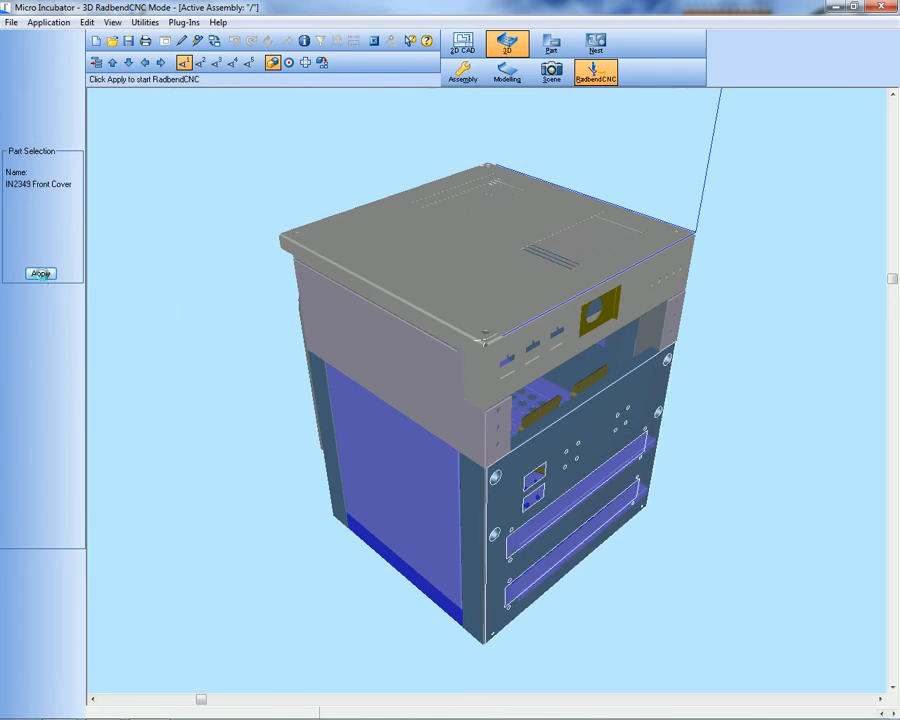
pyautogui.click(41, 274)
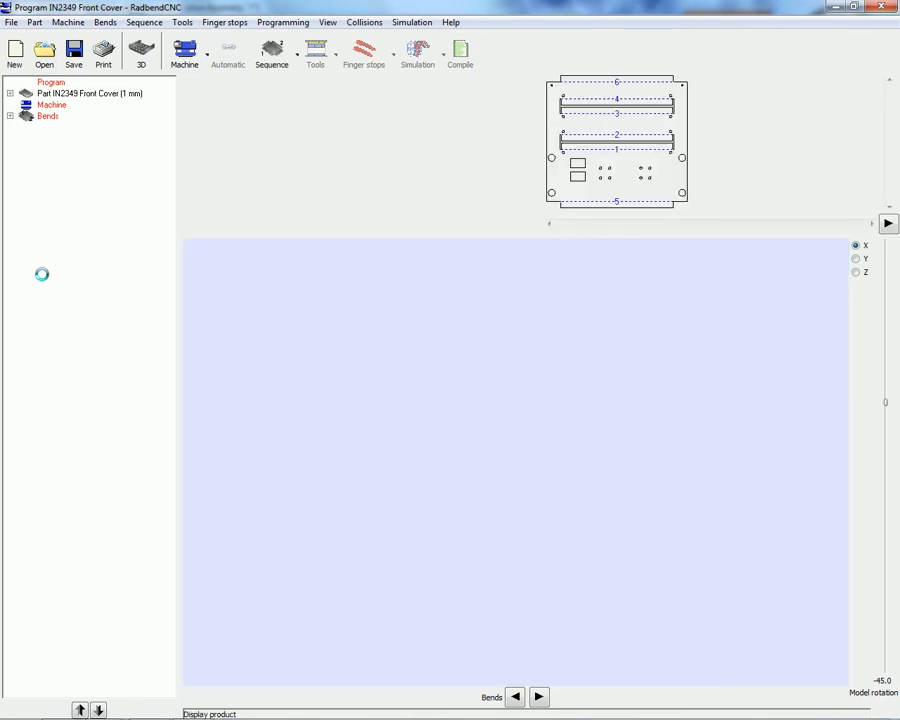
# Step: Inspect the front cover's panel, cutouts and bend flanges in 3D from several angles
pyautogui.moveTo(559, 461); pyautogui.dragTo(520, 438, button='middle')
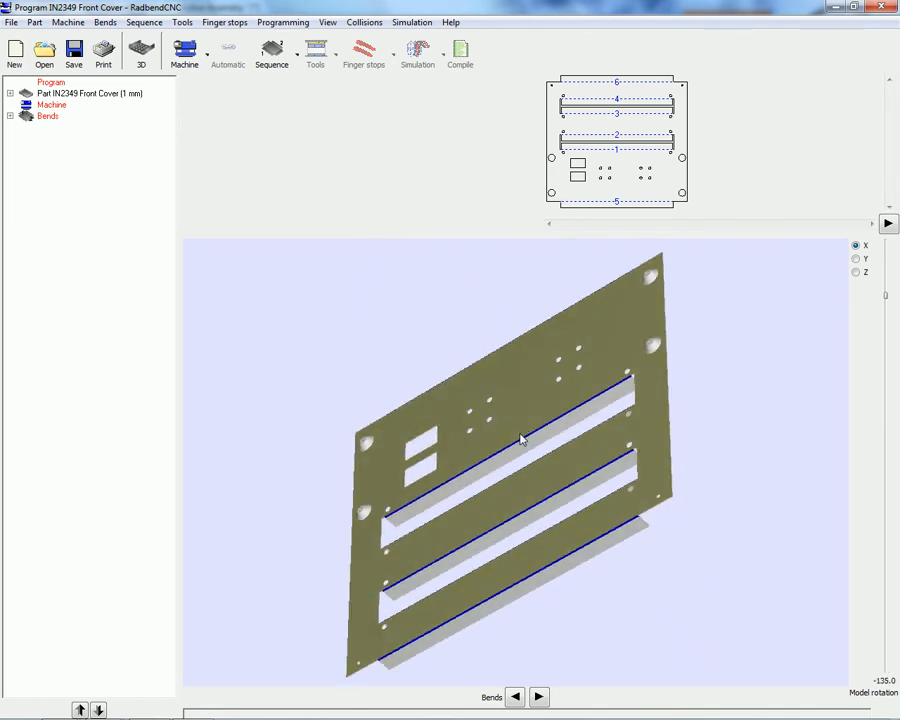
pyautogui.moveTo(455, 278)
pyautogui.mouseDown(button='middle')
pyautogui.moveTo(580, 388)
pyautogui.moveTo(614, 434)
pyautogui.moveTo(655, 412)
pyautogui.moveTo(648, 388)
pyautogui.mouseUp(button='middle')
pyautogui.moveTo(619, 366); pyautogui.dragTo(686, 303)
pyautogui.doubleClick(467, 424)
pyautogui.moveTo(586, 434); pyautogui.dragTo(555, 424, button='middle')
pyautogui.moveTo(421, 528); pyautogui.dragTo(657, 391)
pyautogui.moveTo(583, 452); pyautogui.dragTo(545, 428, button='middle')
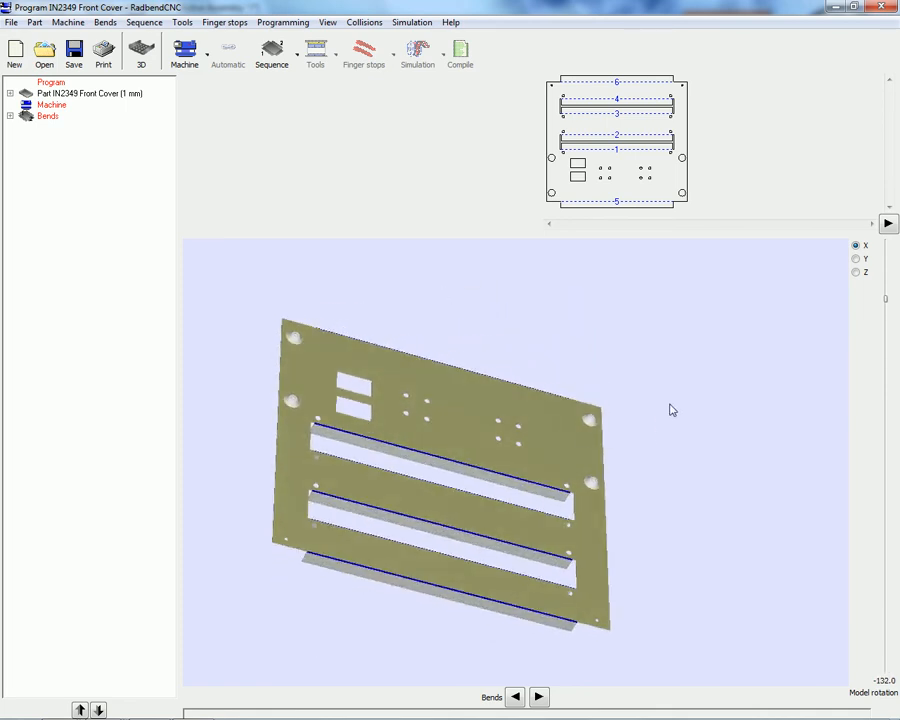
# Step: Assign the Accurpress 5023512 press brake to the front cover program and list the part's individual bends
pyautogui.click(207, 63)
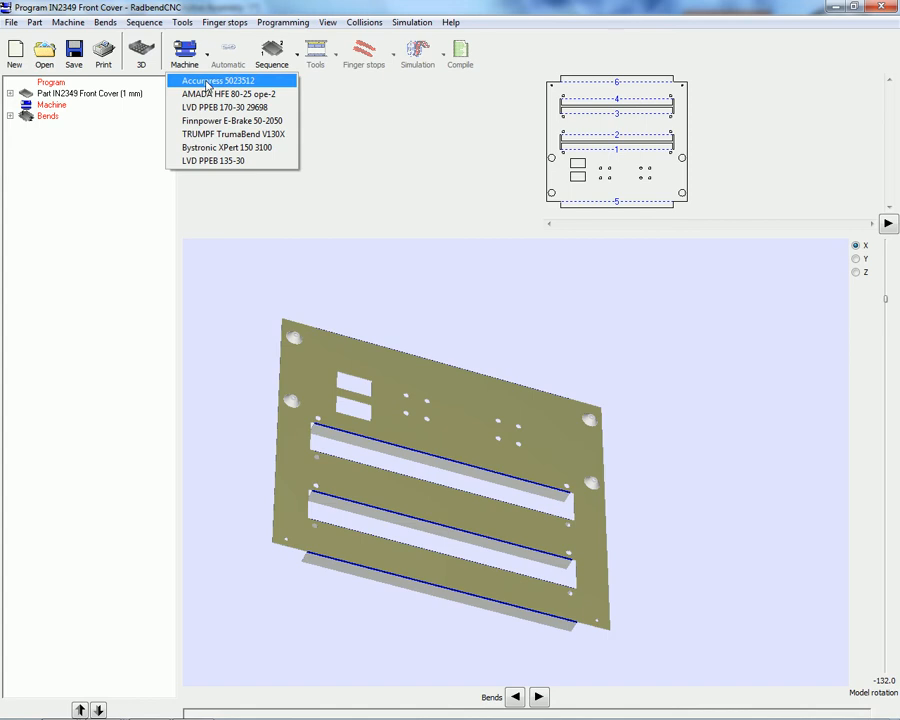
pyautogui.click(207, 84)
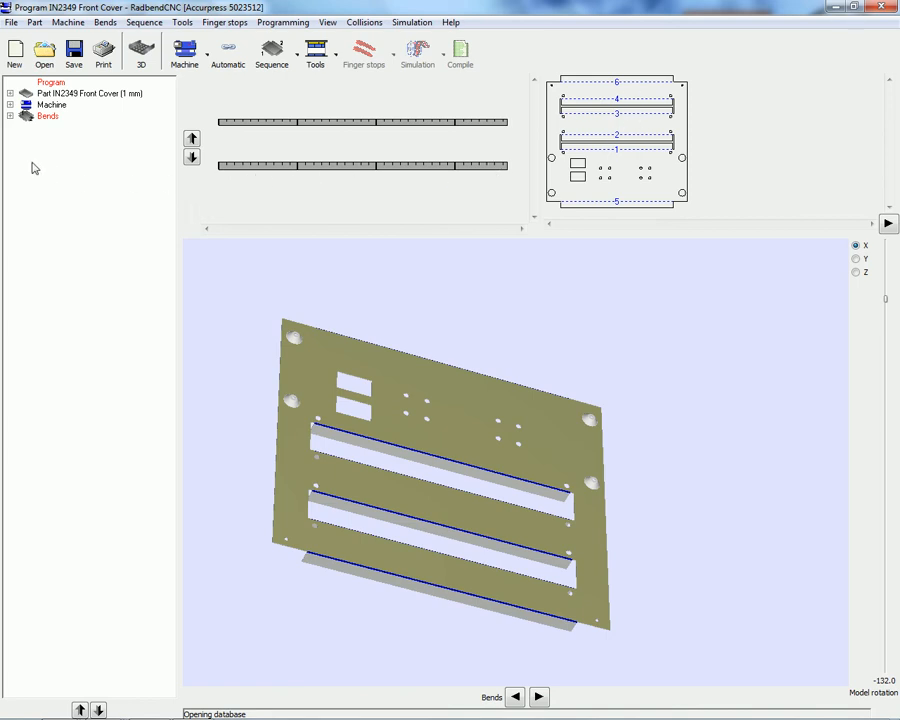
pyautogui.click(9, 116)
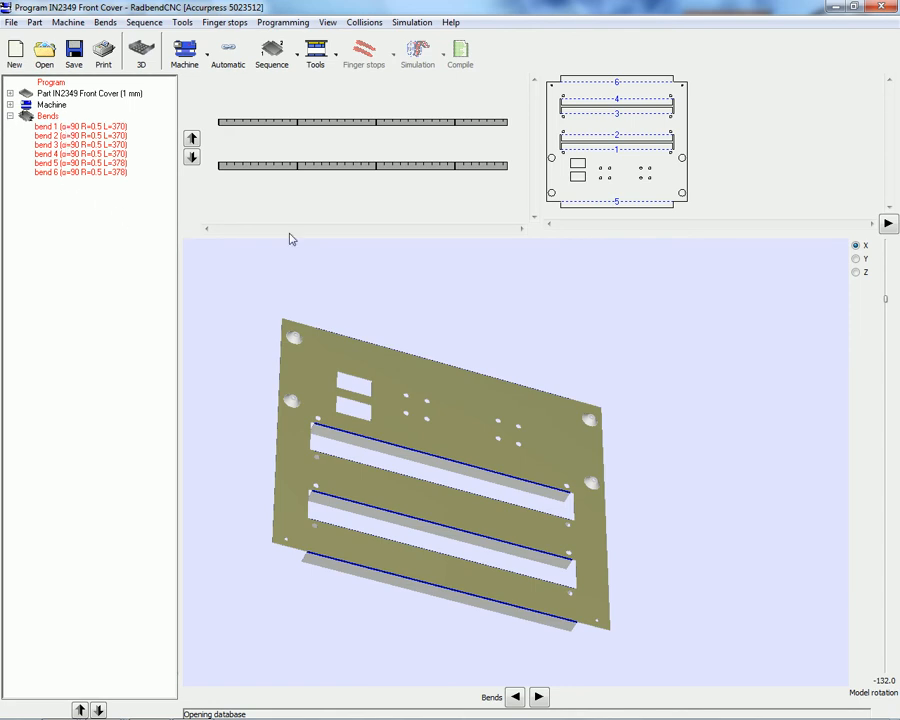
# Step: Generate the front cover's tool setup and shift tool station 1 slightly along the press brake bed
pyautogui.click(316, 60)
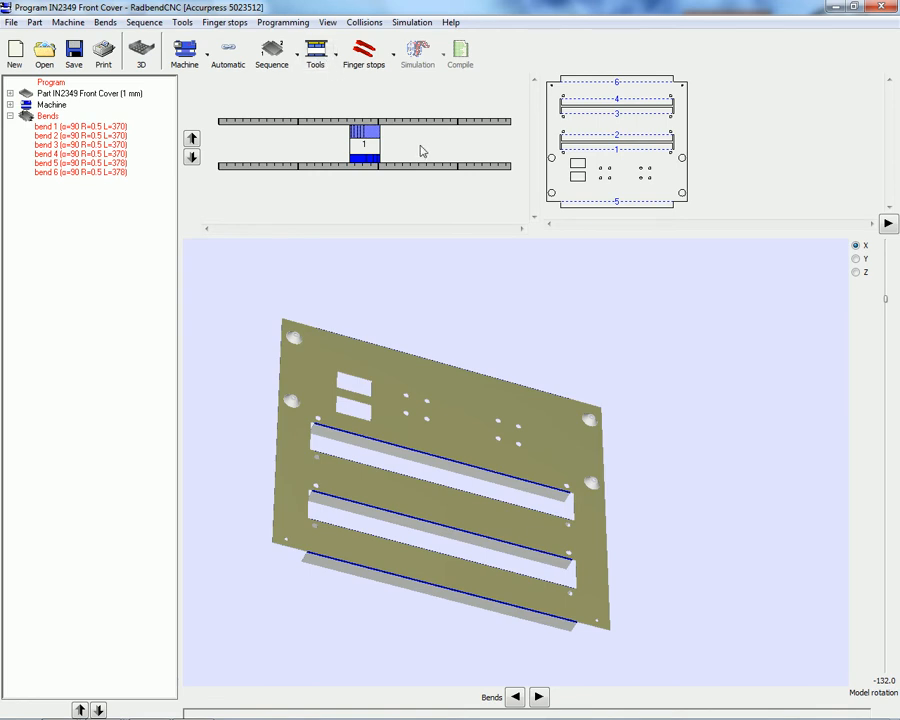
pyautogui.click(372, 143)
pyautogui.moveTo(367, 145)
pyautogui.mouseDown()
pyautogui.moveTo(284, 154)
pyautogui.moveTo(371, 153)
pyautogui.moveTo(362, 155)
pyautogui.mouseUp()
# Step: Calculate the finger stops for the front cover and check their positions at the different bends
pyautogui.click(366, 58)
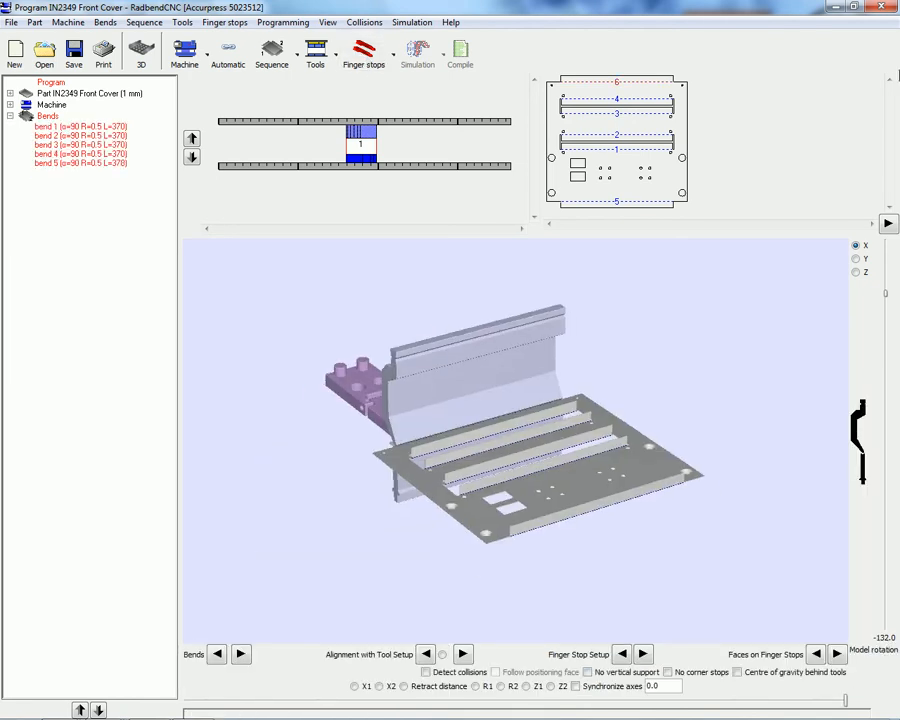
pyautogui.moveTo(405, 484)
pyautogui.mouseDown()
pyautogui.moveTo(459, 473)
pyautogui.moveTo(421, 475)
pyautogui.moveTo(416, 484)
pyautogui.mouseUp()
pyautogui.press('pagedown')
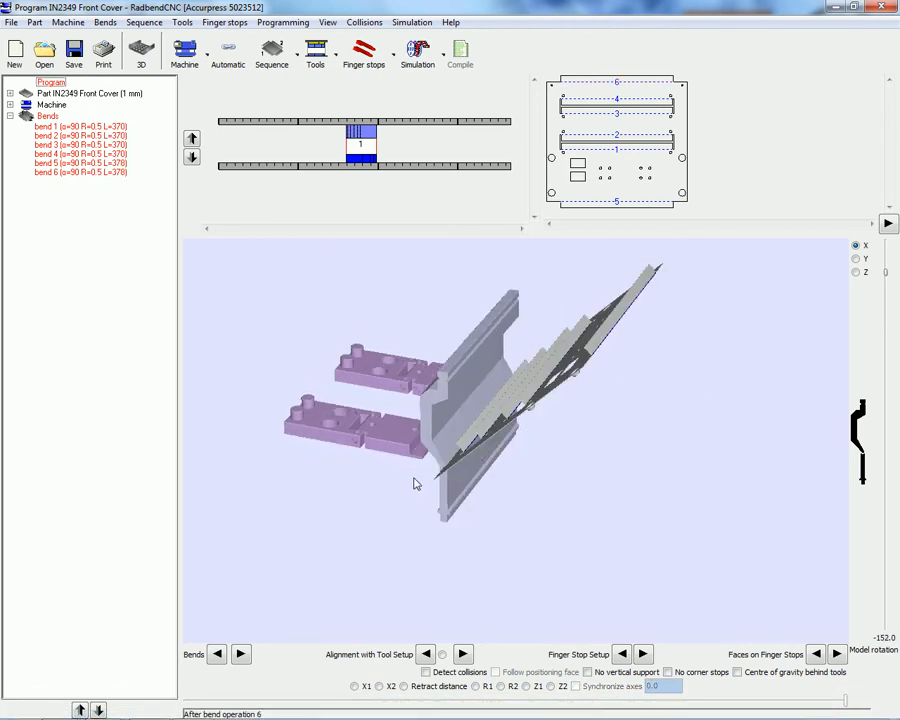
pyautogui.scroll(4, 414, 484)
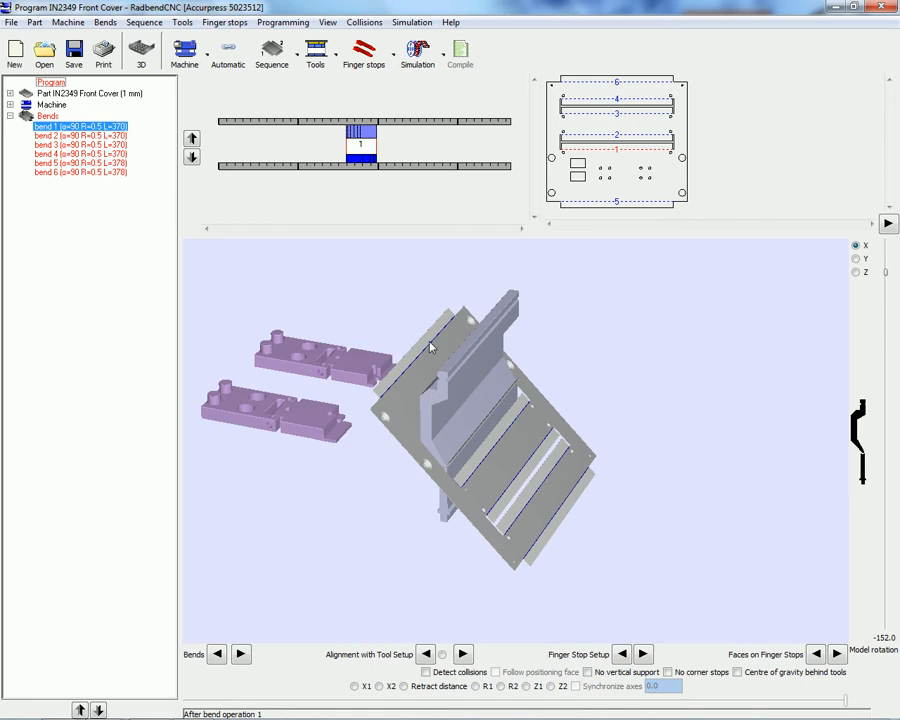
# Step: Simulate the front cover's full bending sequence, then close its bend program and return to the 3D assembly
pyautogui.click(410, 57)
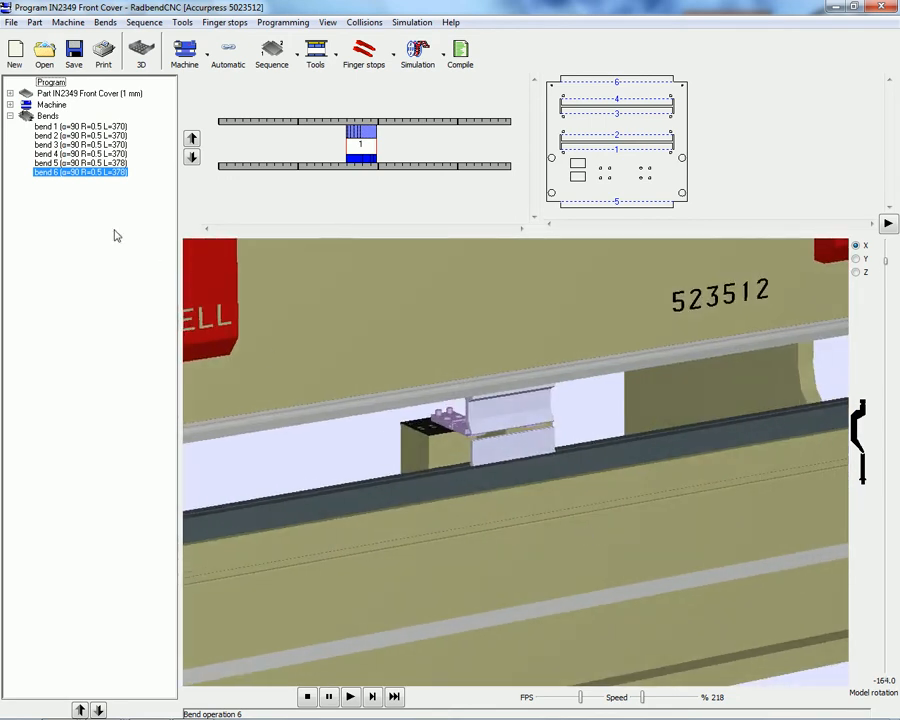
pyautogui.click(83, 144)
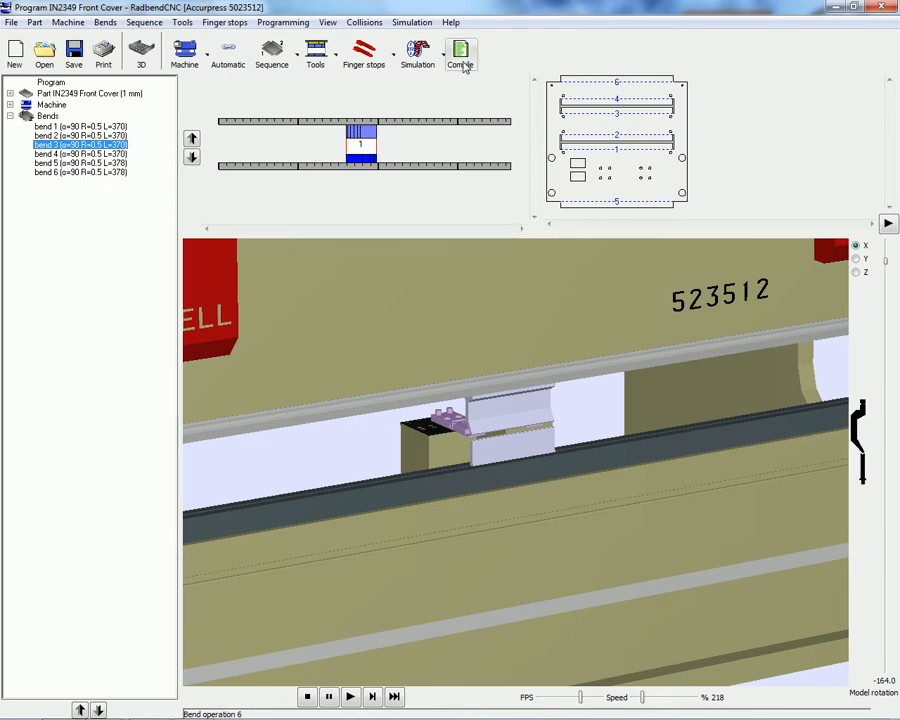
pyautogui.click(881, 8)
pyautogui.click(462, 415)
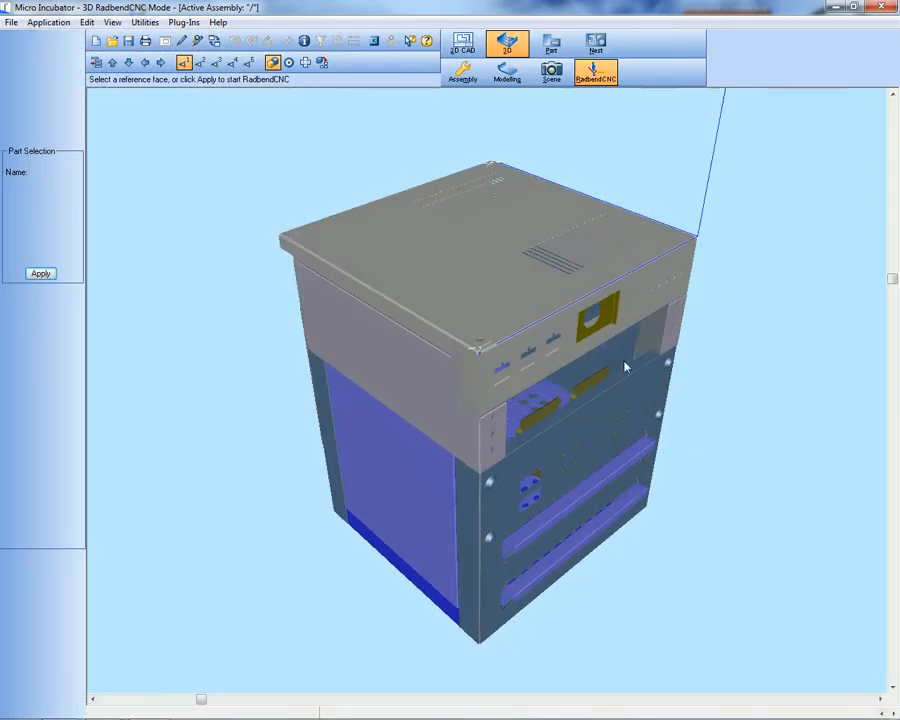
# Step: Switch to 3D modelling and hide the IN2349 Front Cover part through its part properties
pyautogui.moveTo(625, 367); pyautogui.dragTo(615, 267, button='middle')
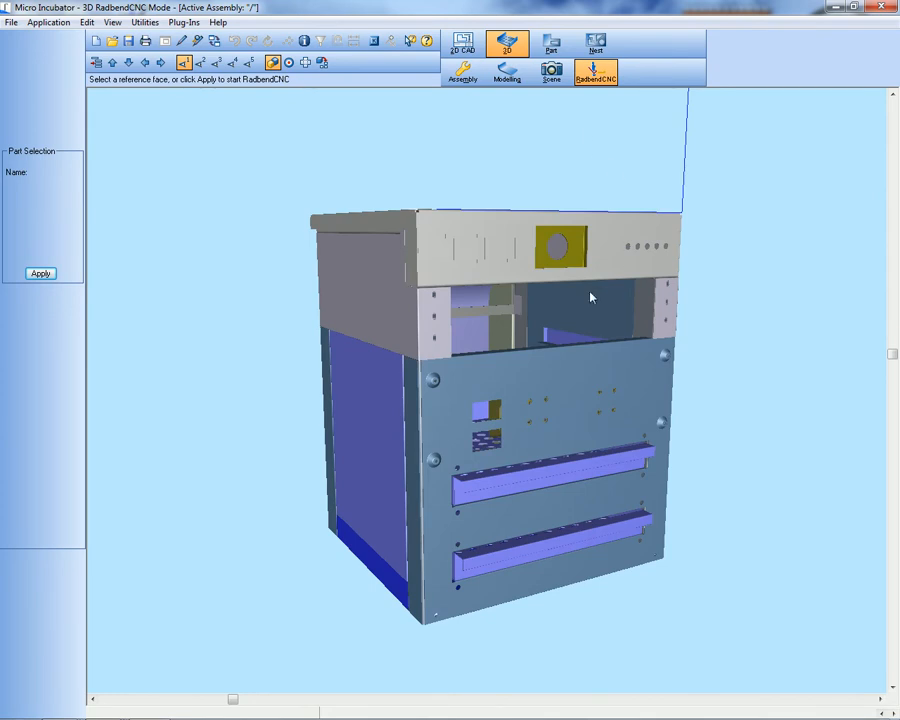
pyautogui.click(507, 72)
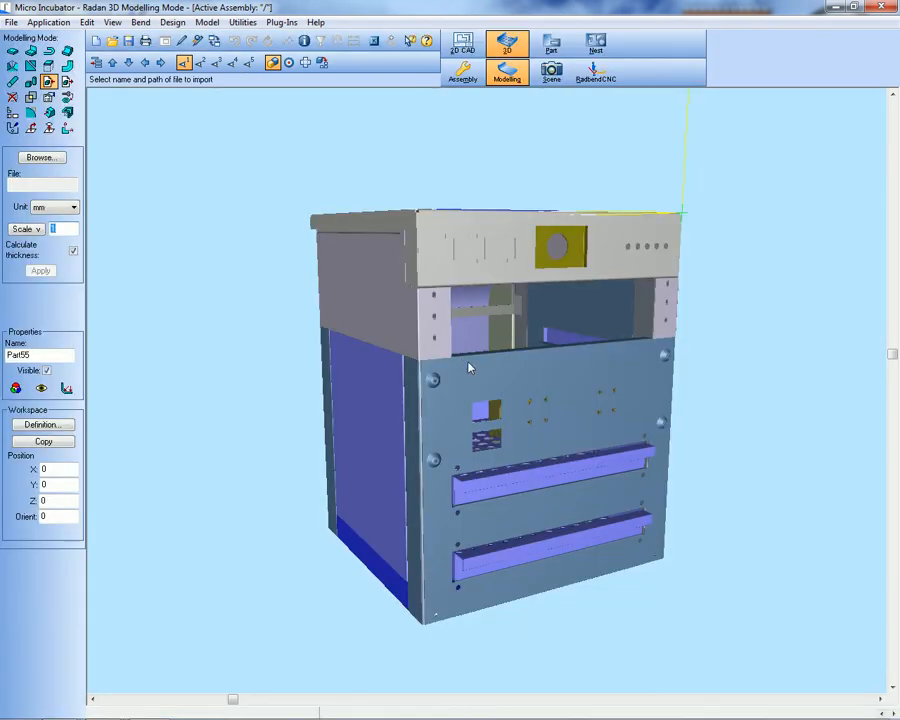
pyautogui.click(48, 97)
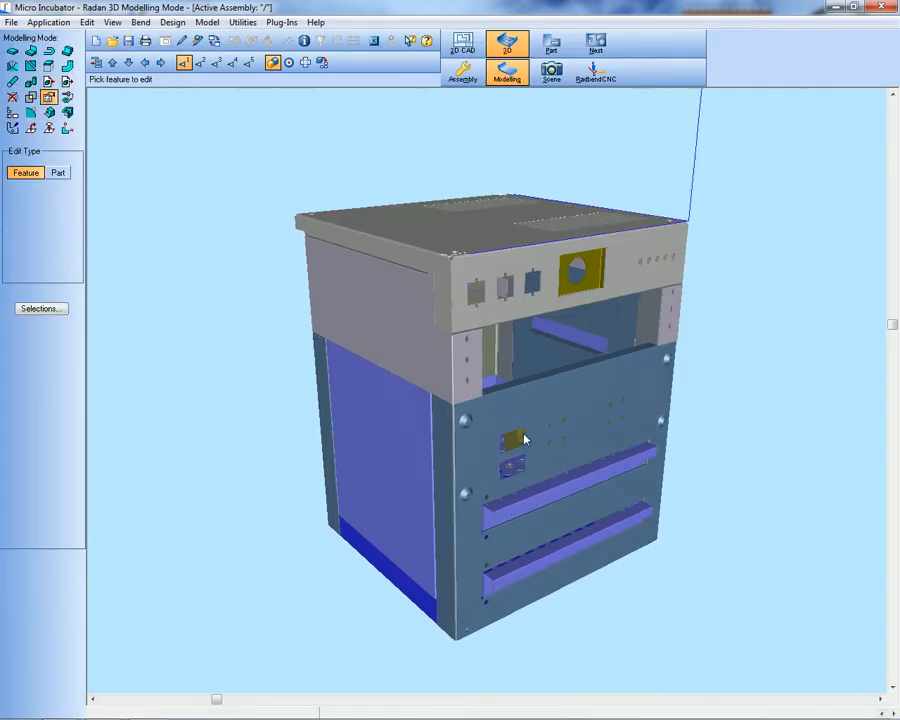
pyautogui.click(540, 418)
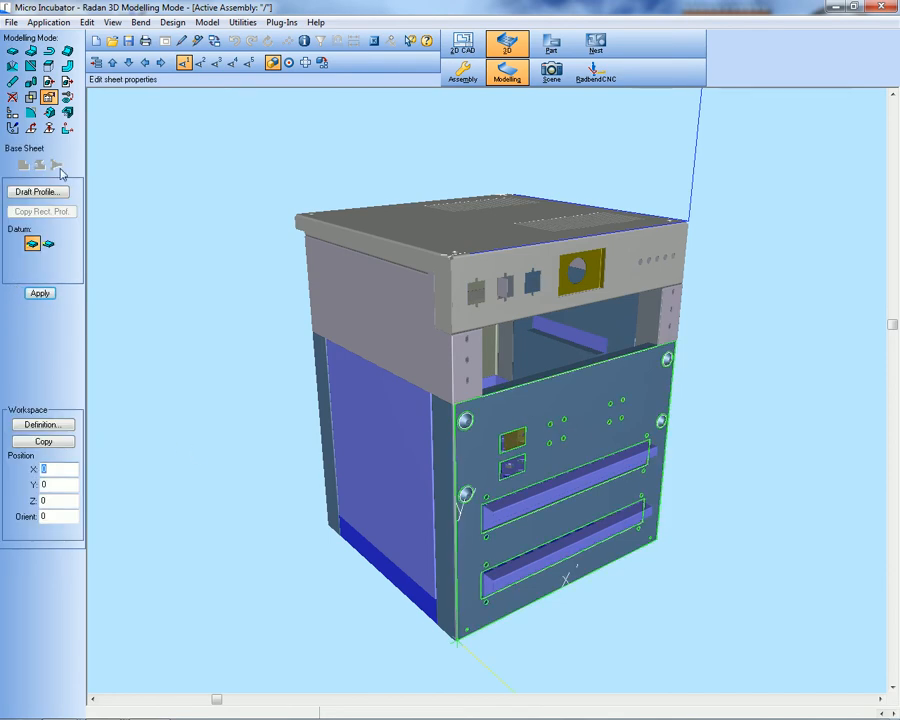
pyautogui.click(50, 98)
pyautogui.click(58, 174)
pyautogui.click(553, 411)
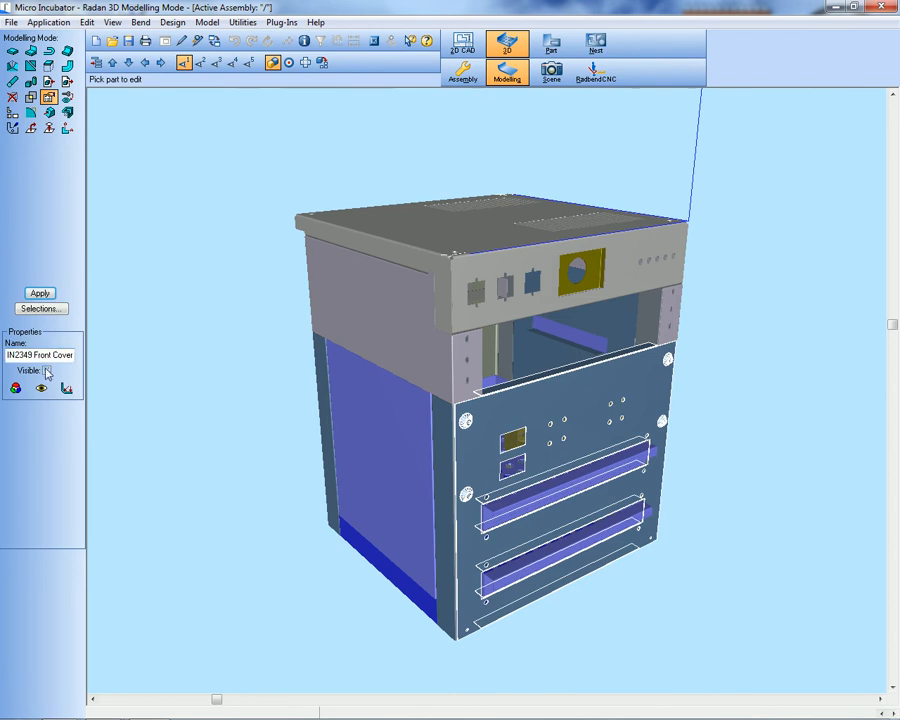
pyautogui.click(41, 294)
# Step: Open the IN2301 - TOP part in RadbendCNC, using its upper face as the reference face
pyautogui.moveTo(526, 400); pyautogui.dragTo(577, 404, button='middle')
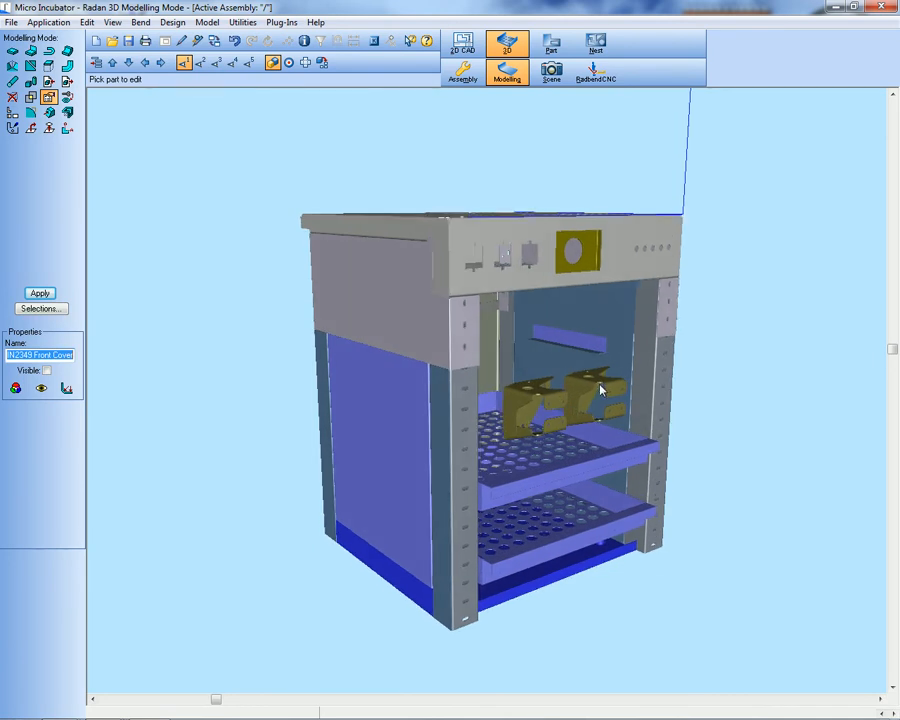
pyautogui.moveTo(597, 376); pyautogui.dragTo(543, 386, button='middle')
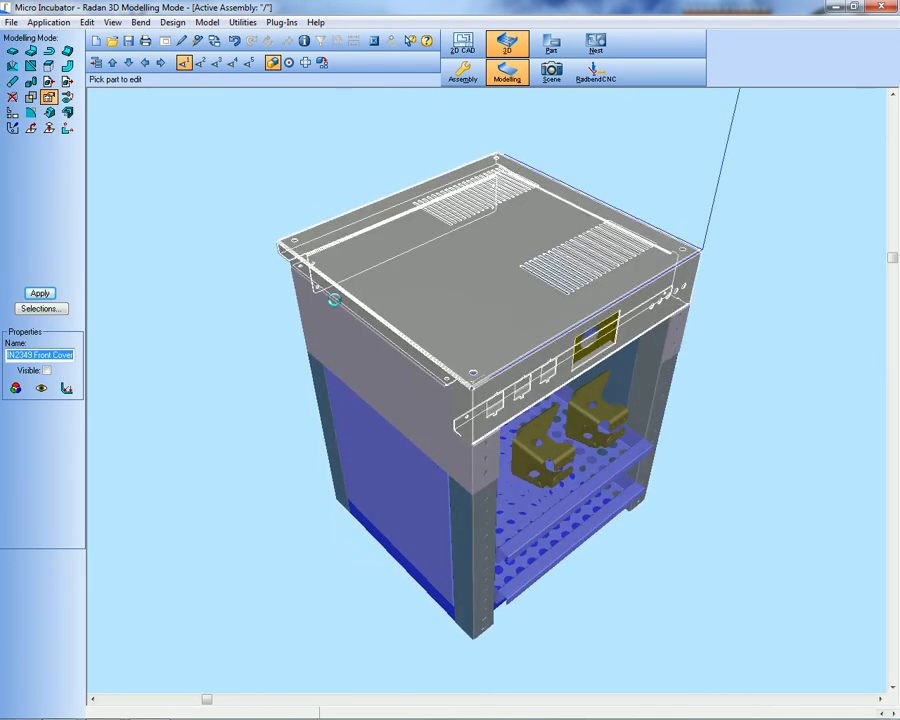
pyautogui.click(350, 293)
pyautogui.click(596, 72)
pyautogui.click(327, 241)
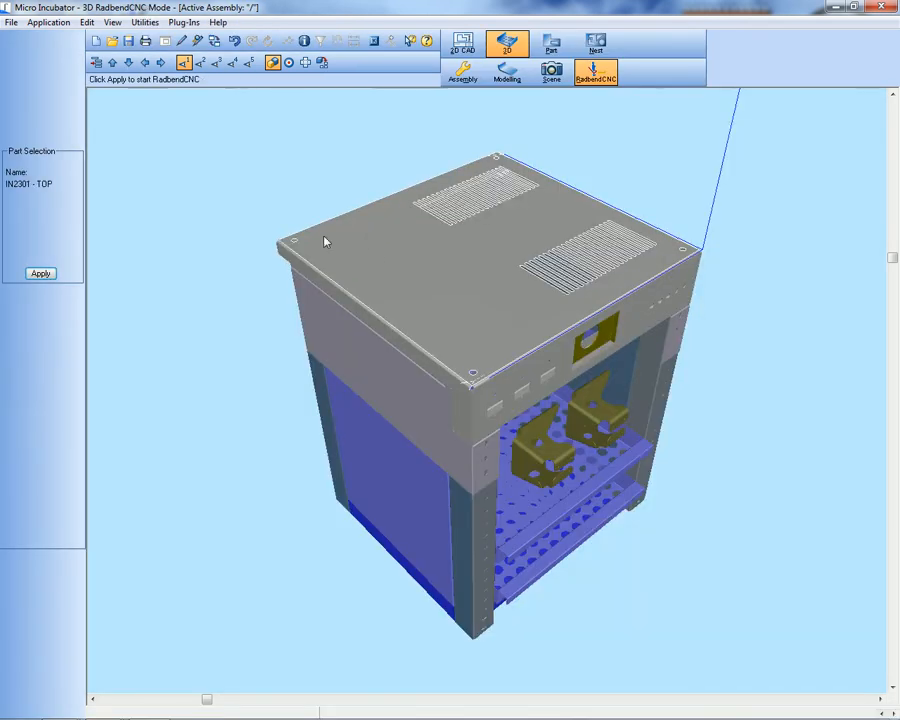
pyautogui.click(40, 273)
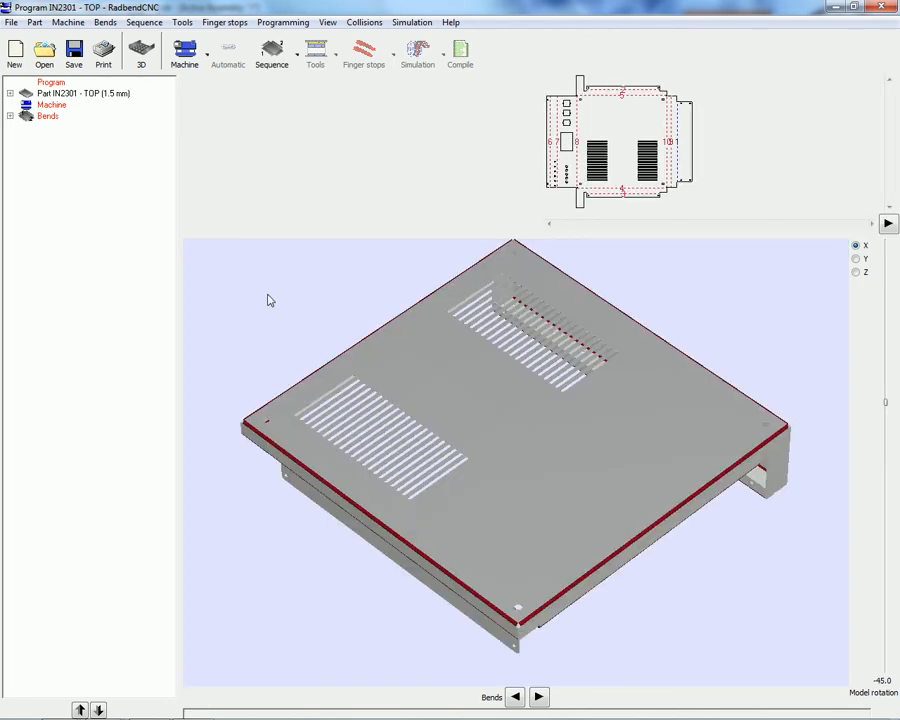
# Step: Assign the Accurpress 5023512 press brake to the top part's program and generate its tool setup
pyautogui.moveTo(516, 484); pyautogui.dragTo(517, 357)
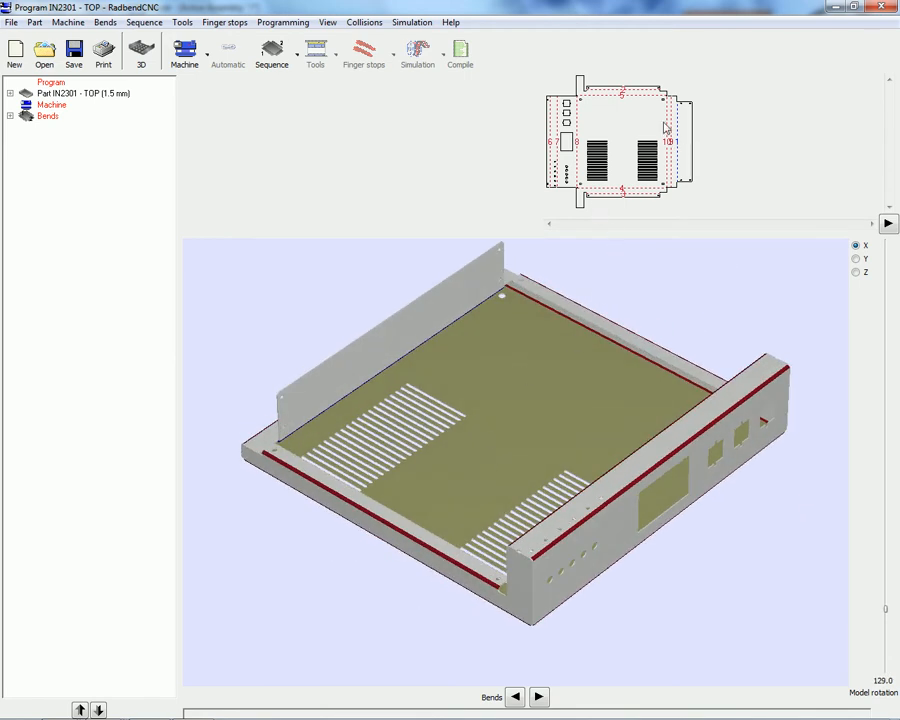
pyautogui.click(188, 52)
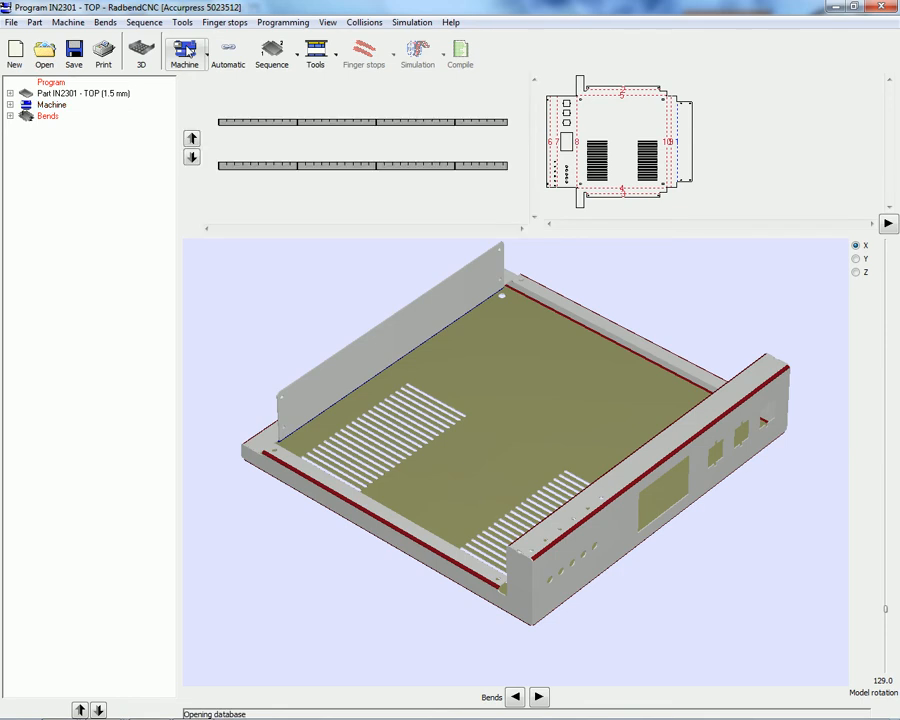
pyautogui.click(316, 56)
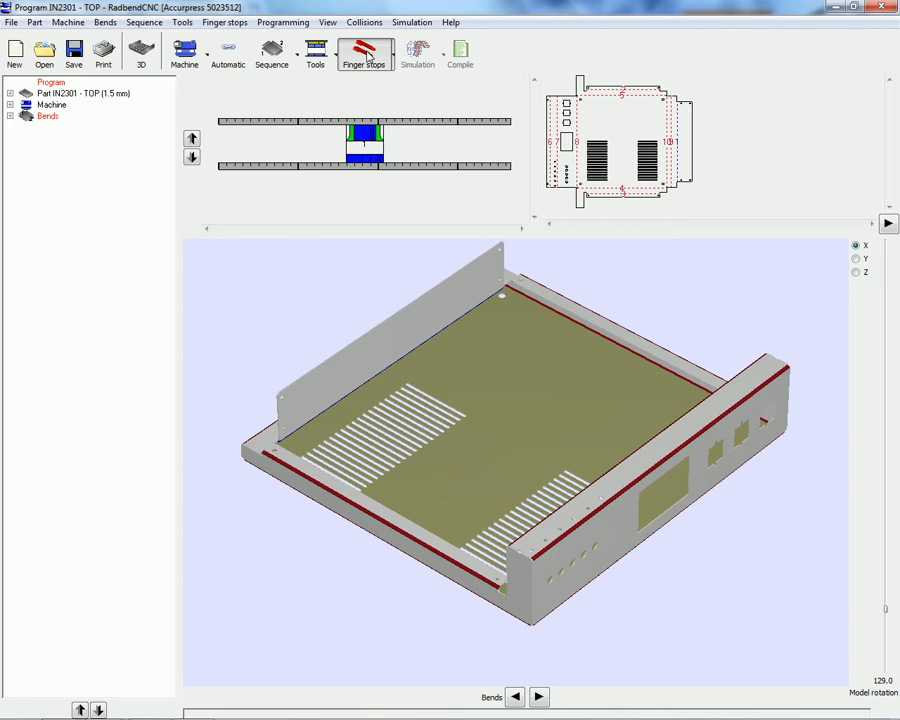
# Step: Calculate the top part's finger stops and switch the displayed bend to the next face on the finger stops
pyautogui.click(368, 57)
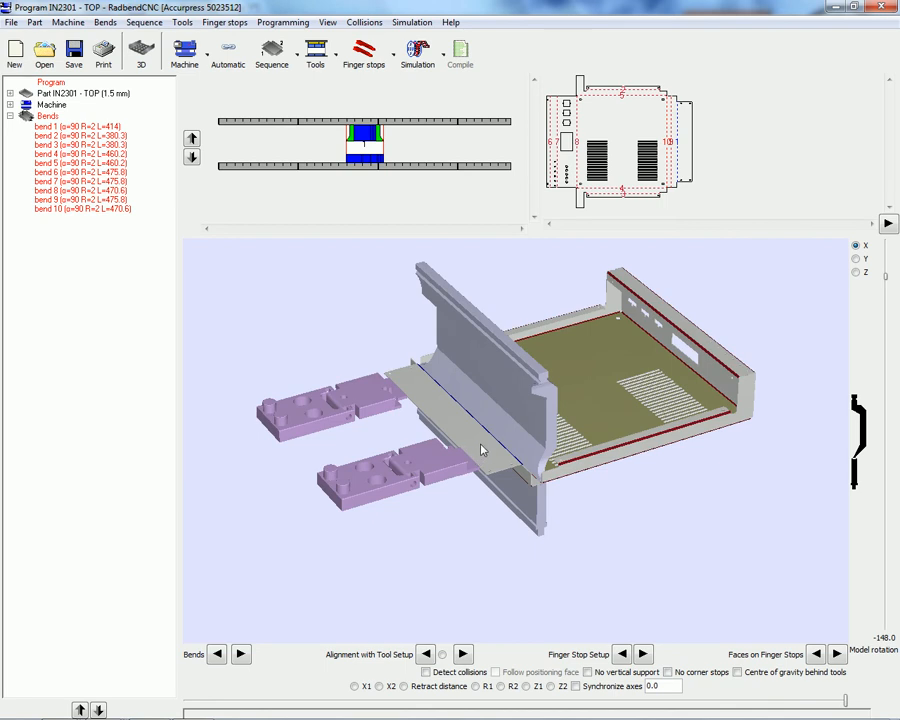
pyautogui.click(836, 653)
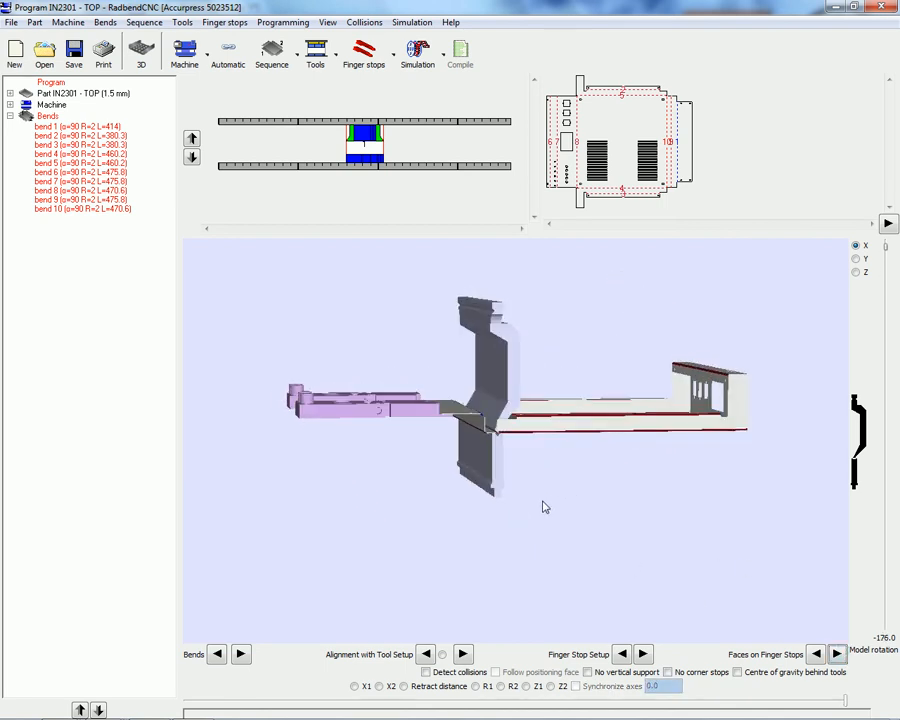
# Step: Compare the alternative finger stop setups and contact faces available for the top part's displayed bend
pyautogui.moveTo(402, 434); pyautogui.dragTo(444, 391)
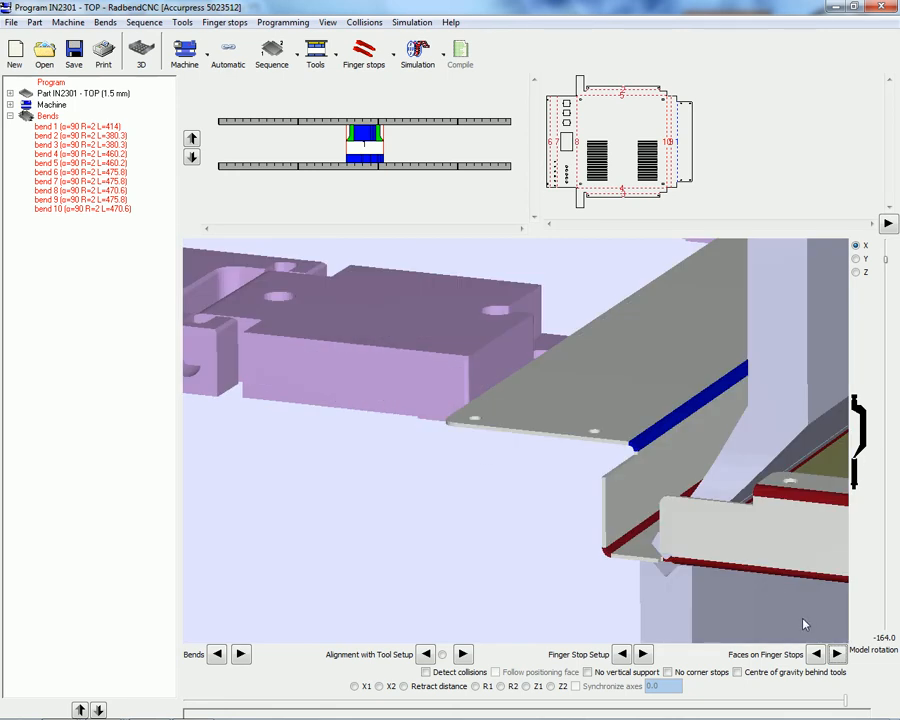
pyautogui.click(836, 653)
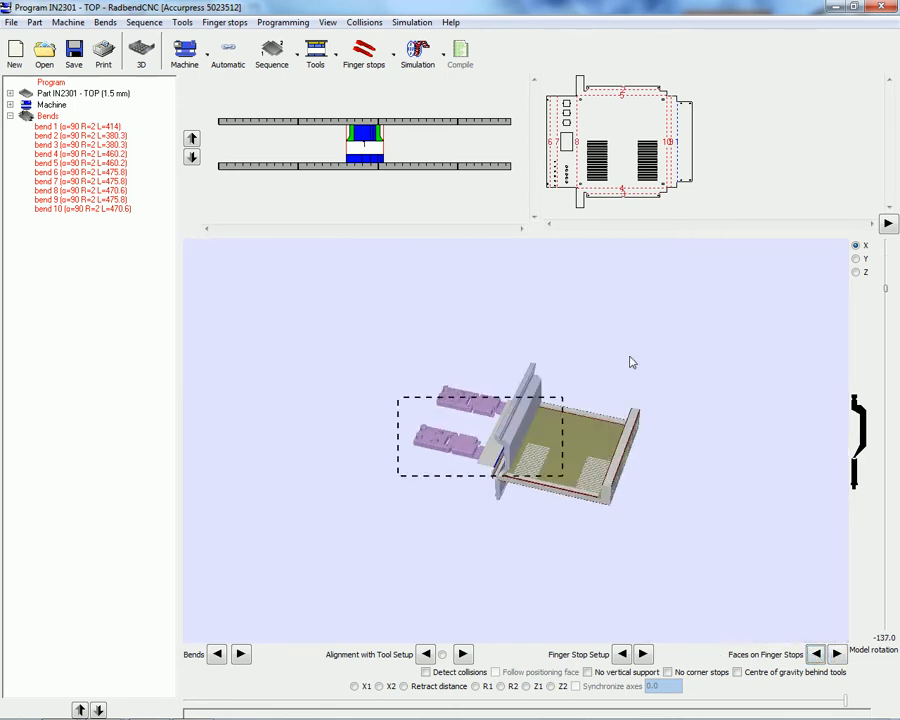
pyautogui.click(643, 654)
pyautogui.click(643, 654)
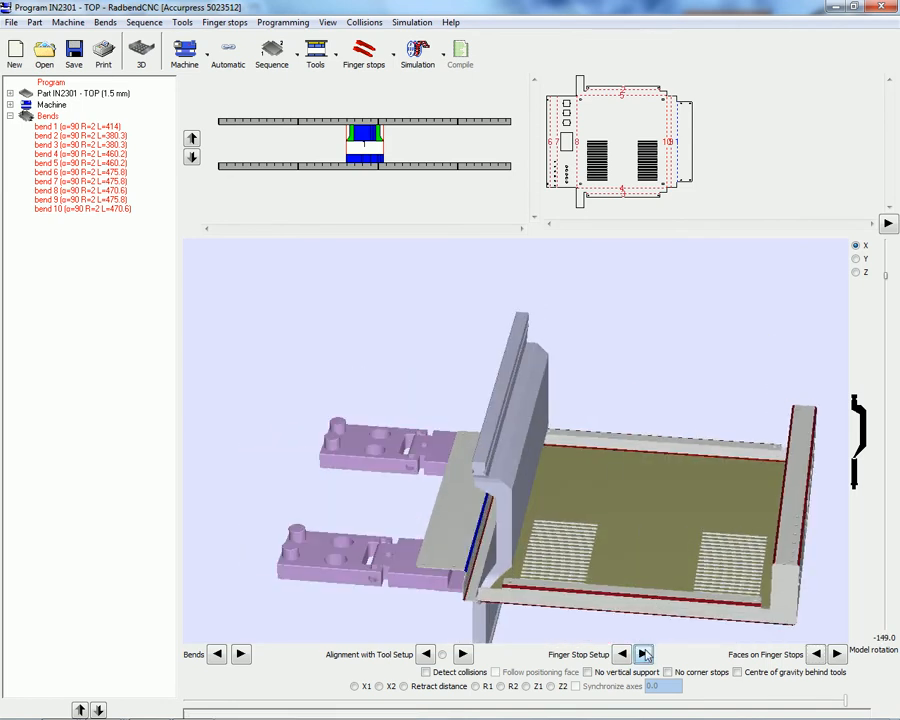
pyautogui.moveTo(530, 531)
pyautogui.mouseDown(button='middle')
pyautogui.moveTo(525, 549)
pyautogui.moveTo(540, 543)
pyautogui.moveTo(536, 531)
pyautogui.moveTo(522, 537)
pyautogui.mouseUp(button='middle')
pyautogui.click(816, 653)
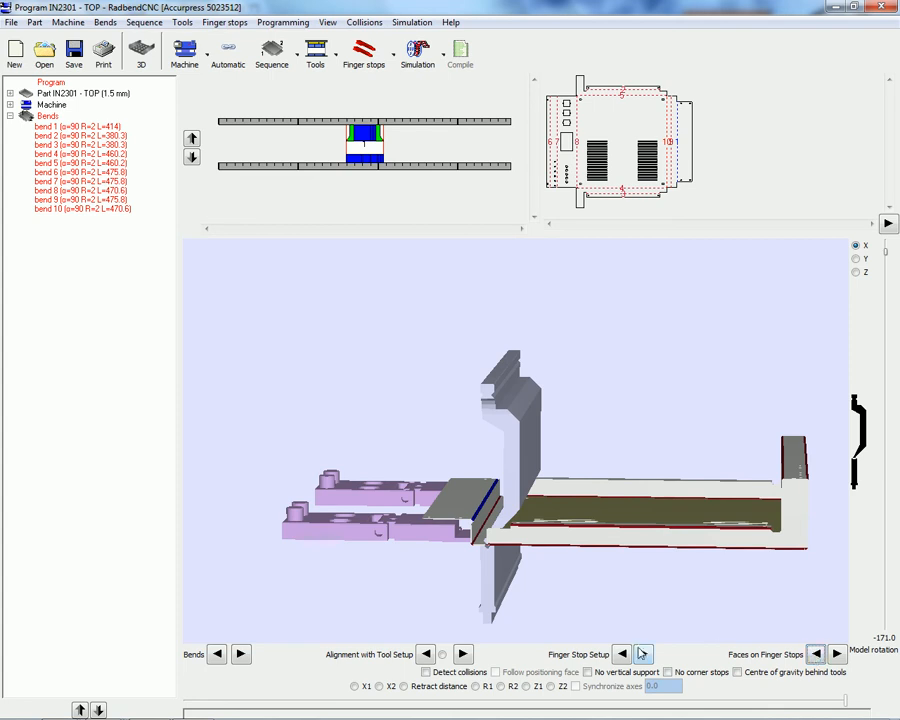
pyautogui.click(621, 653)
pyautogui.click(621, 653)
pyautogui.moveTo(600, 503); pyautogui.dragTo(623, 528, button='middle')
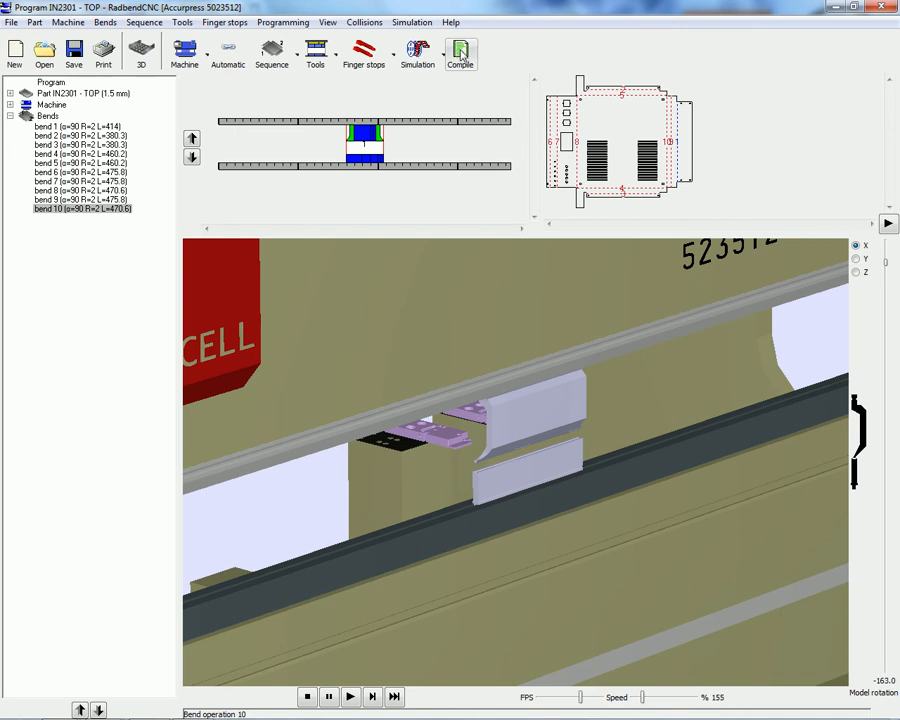
# Step: Review the punch profiles BIU-035, BIU-036 and BIU-033 in the Tool Editor and close the editor
pyautogui.scroll(-5, 552, 377)
pyautogui.moveTo(545, 392); pyautogui.dragTo(551, 426)
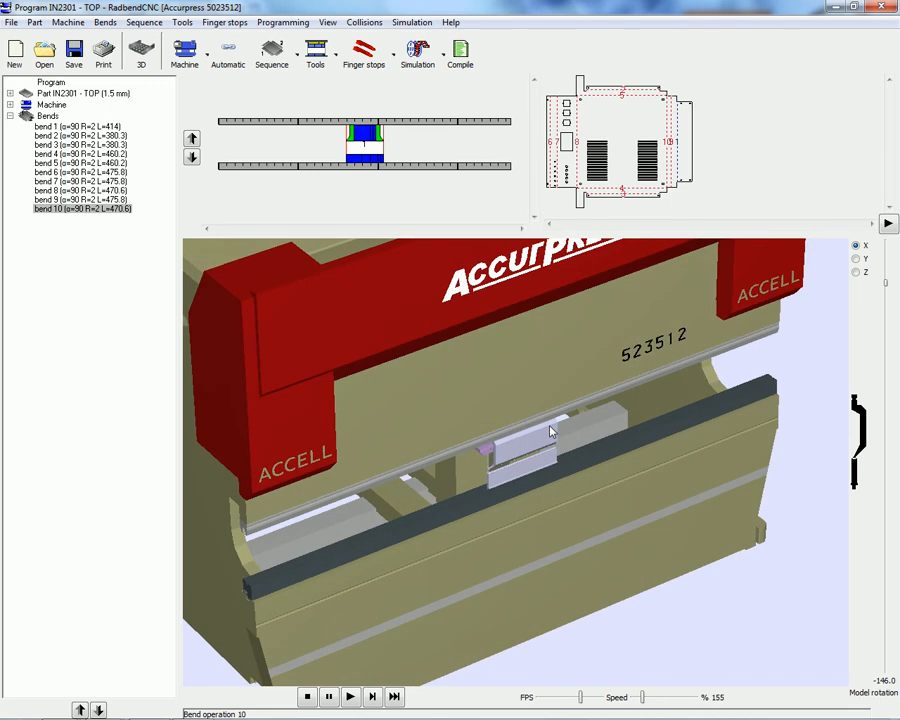
pyautogui.click(317, 62)
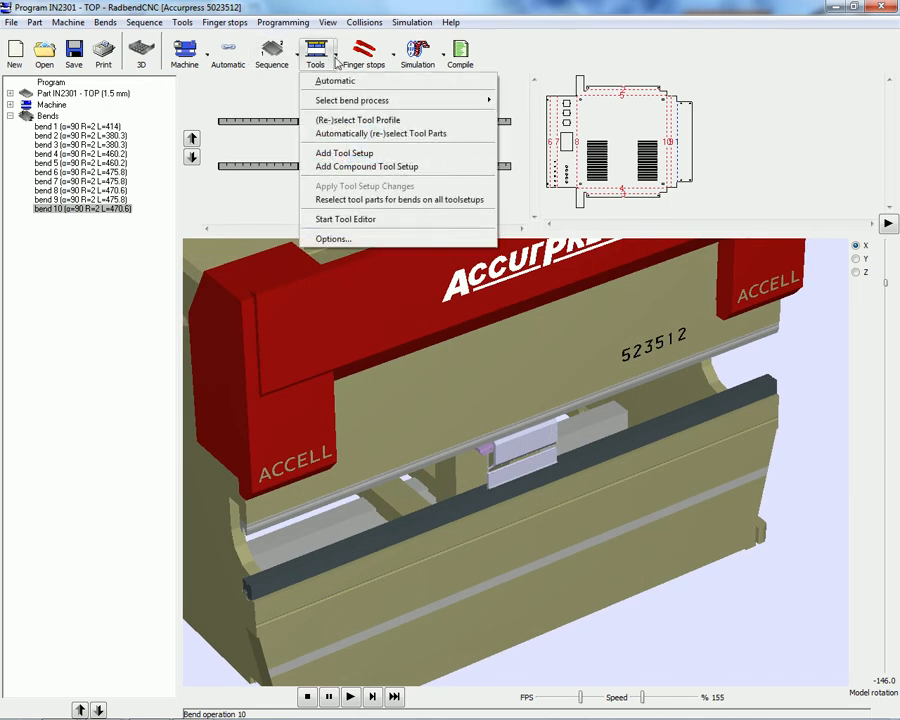
pyautogui.click(371, 220)
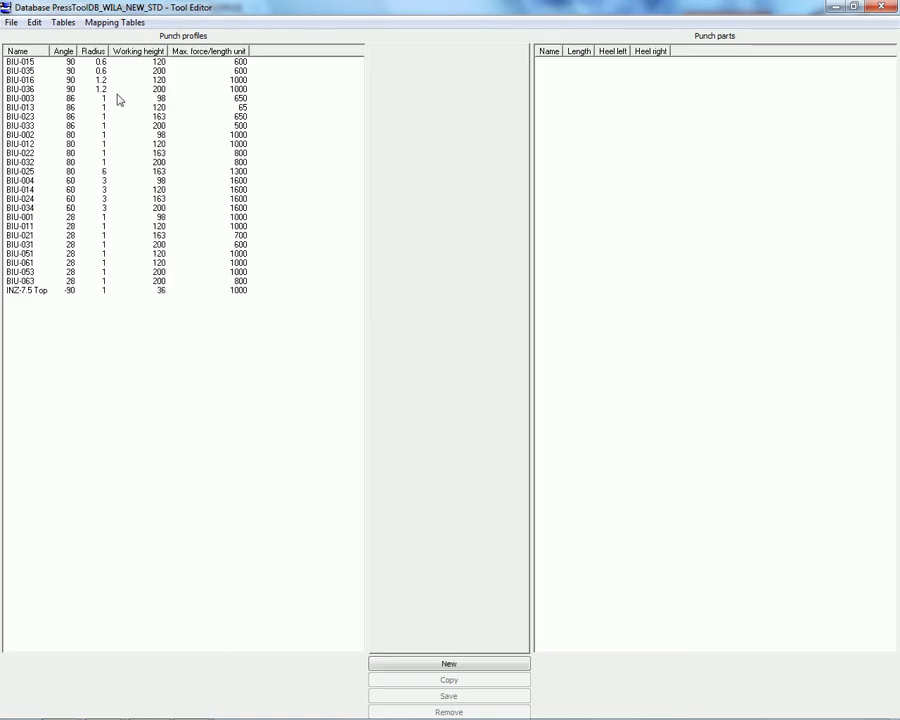
pyautogui.click(112, 72)
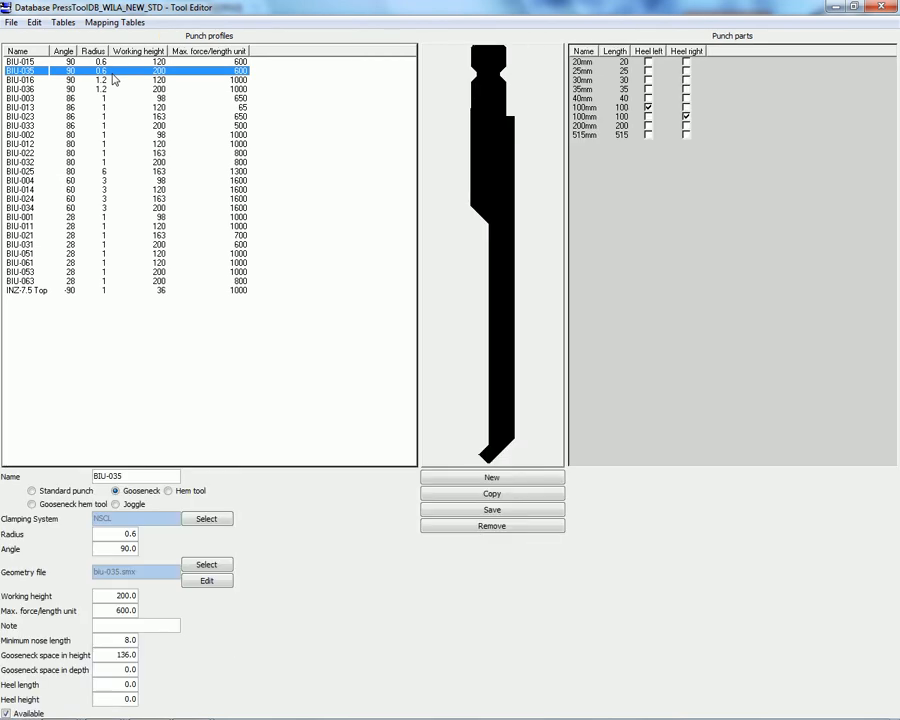
pyautogui.click(107, 89)
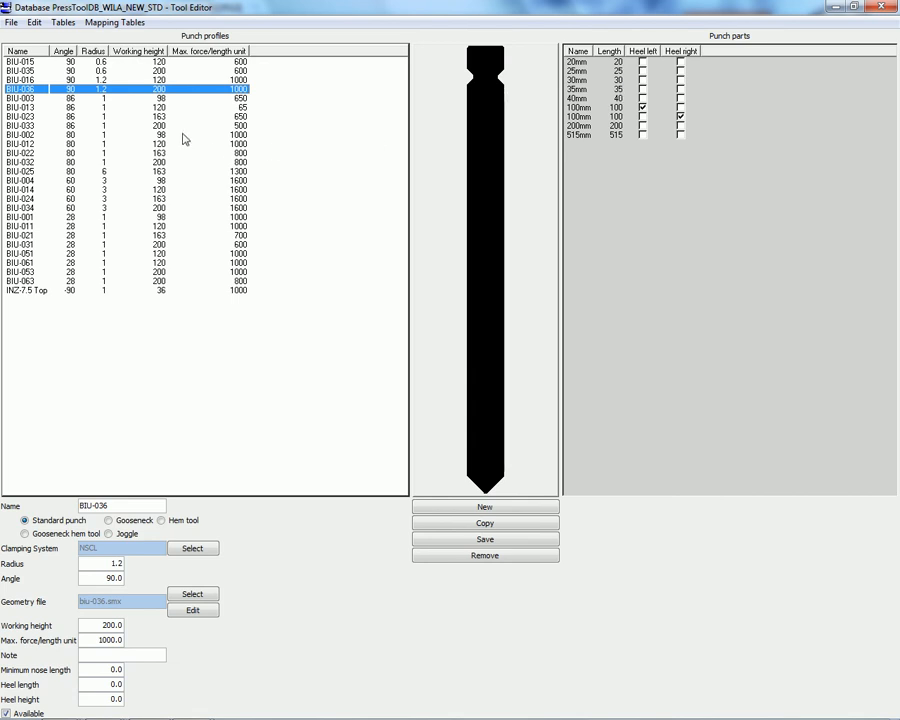
pyautogui.click(58, 126)
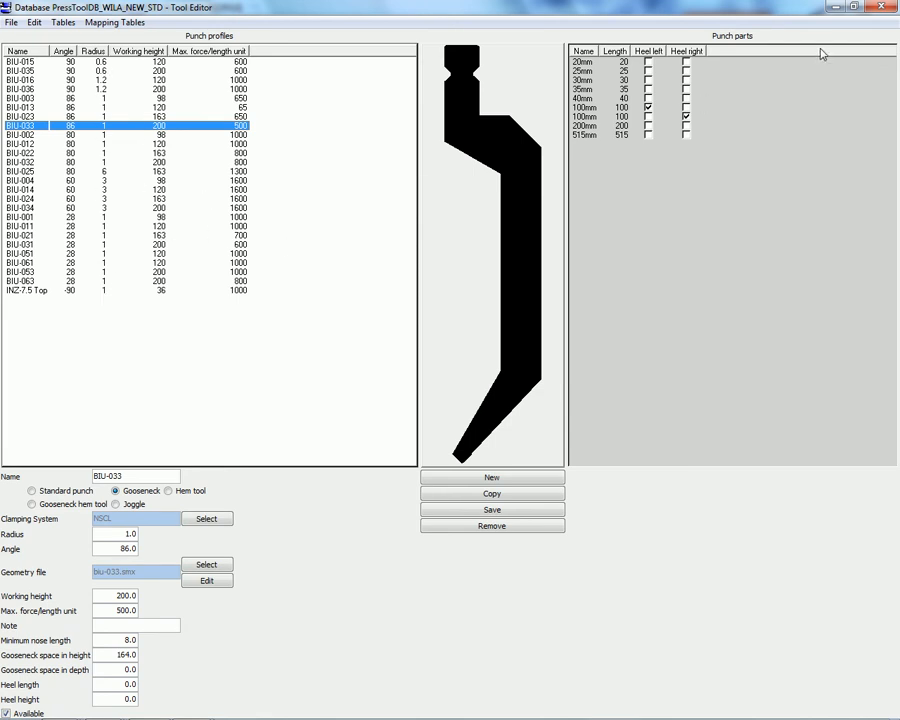
pyautogui.click(882, 7)
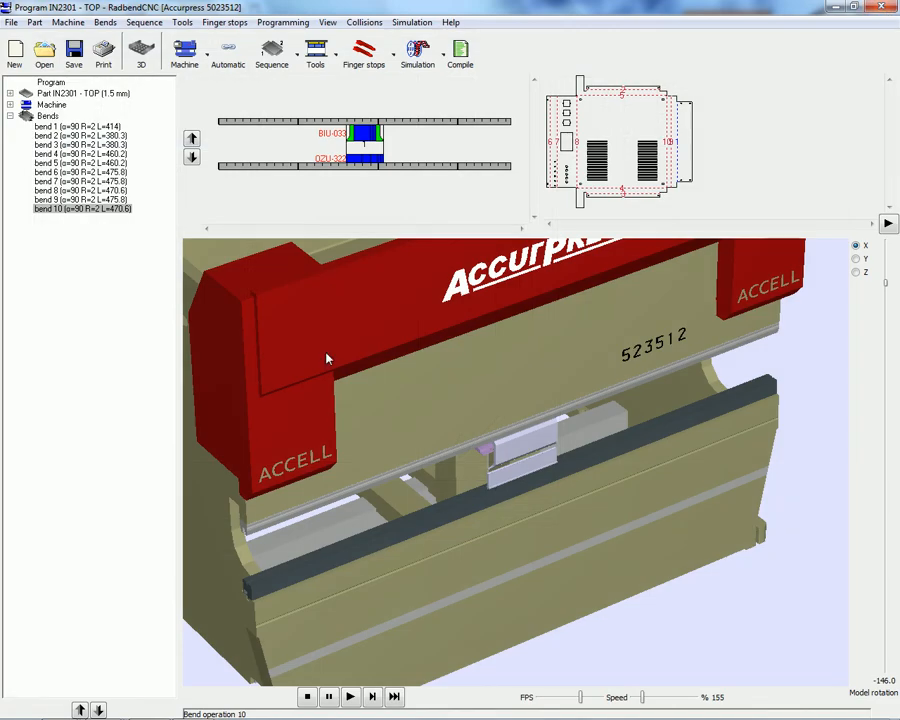
# Step: Examine the punch, die and finger stops mounted on the press brake from both ends of the machine
pyautogui.scroll(-5, 402, 360)
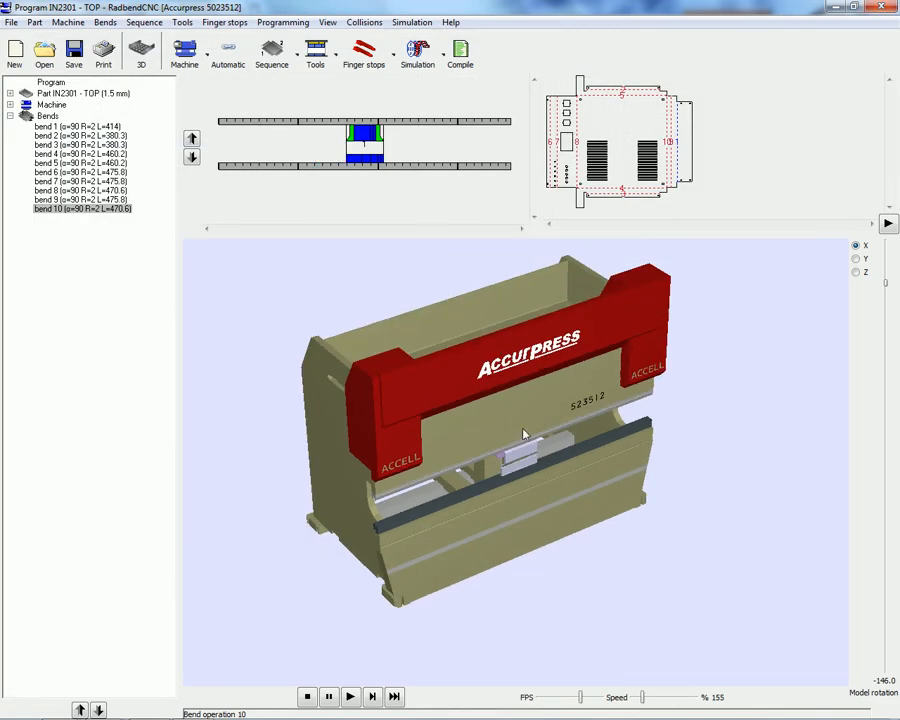
pyautogui.scroll(5, 525, 430)
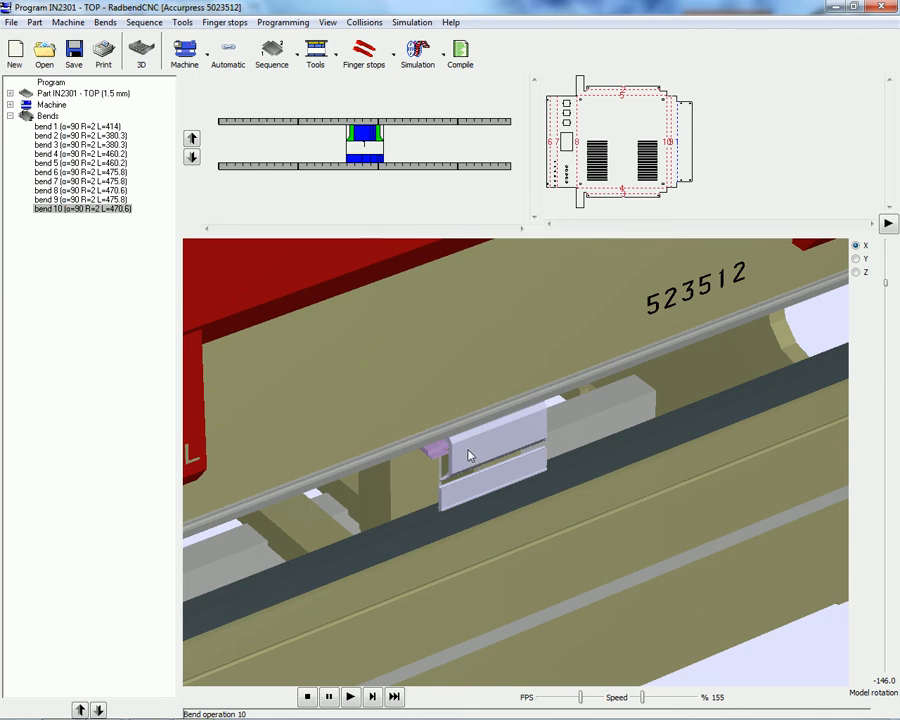
pyautogui.moveTo(474, 445); pyautogui.dragTo(487, 441, button='middle')
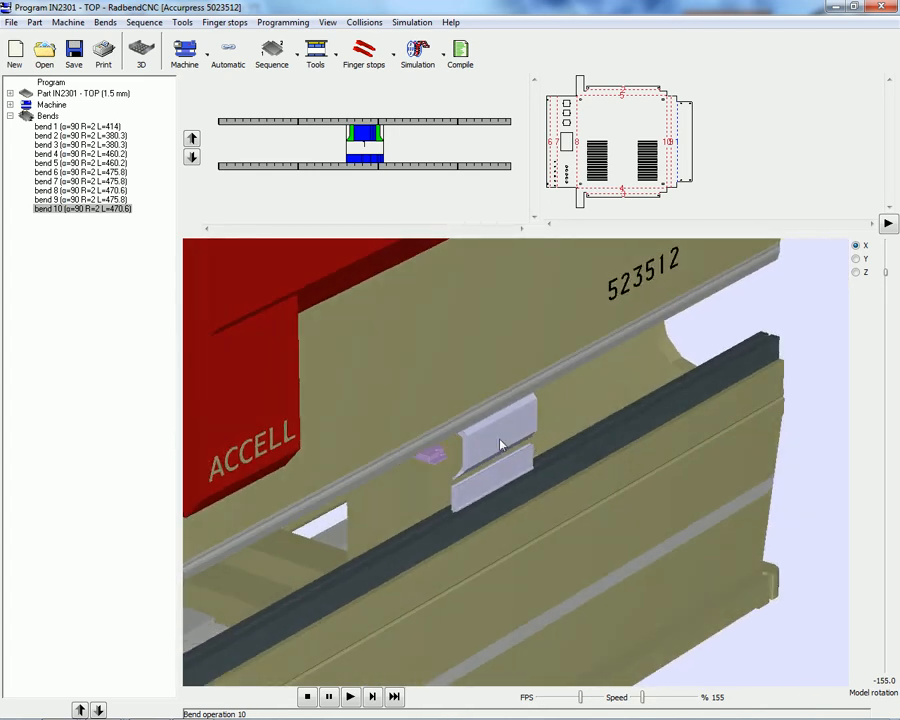
pyautogui.moveTo(502, 448); pyautogui.dragTo(474, 445, button='middle')
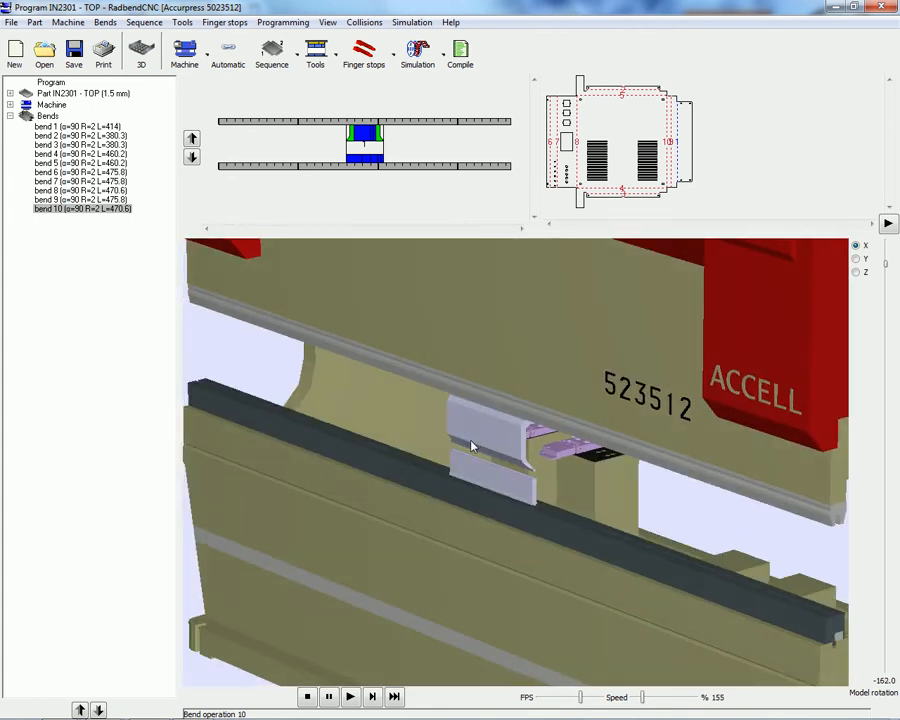
pyautogui.moveTo(482, 446); pyautogui.dragTo(557, 447, button='middle')
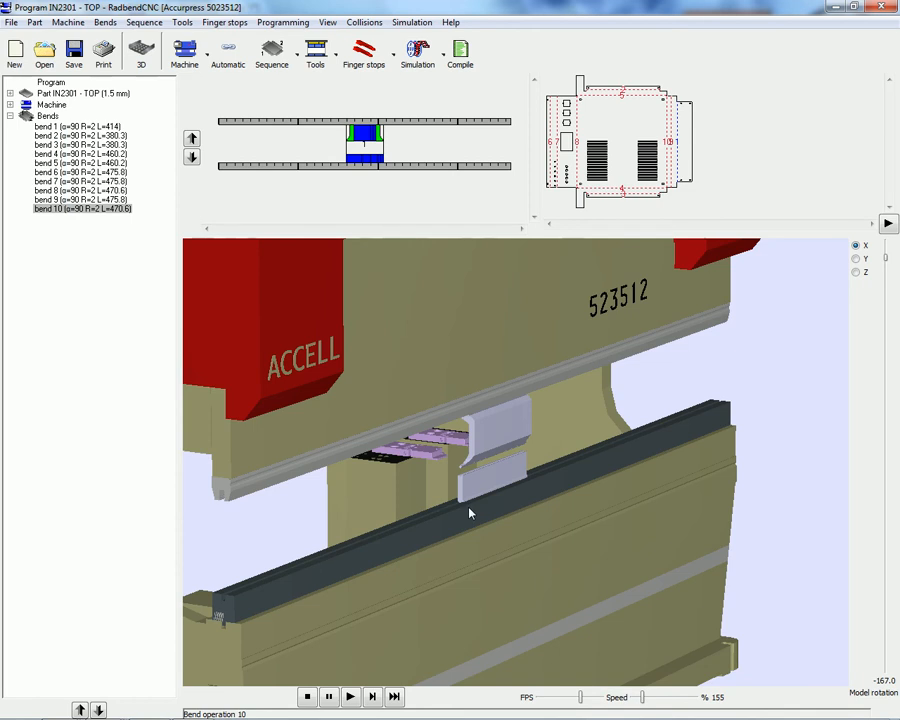
pyautogui.moveTo(502, 450); pyautogui.dragTo(435, 459, button='middle')
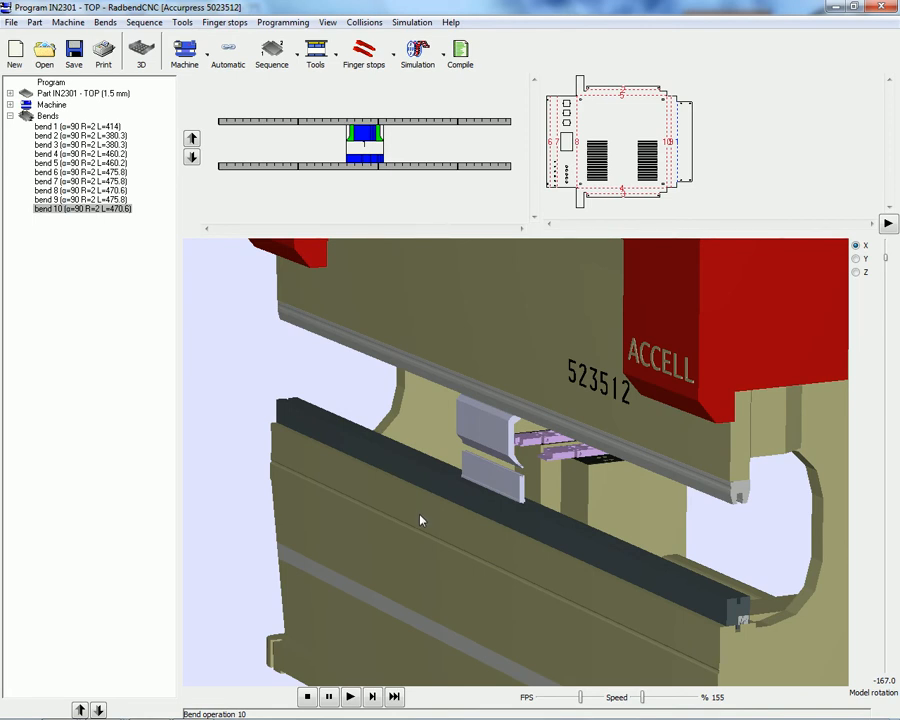
pyautogui.moveTo(440, 488); pyautogui.dragTo(532, 491, button='middle')
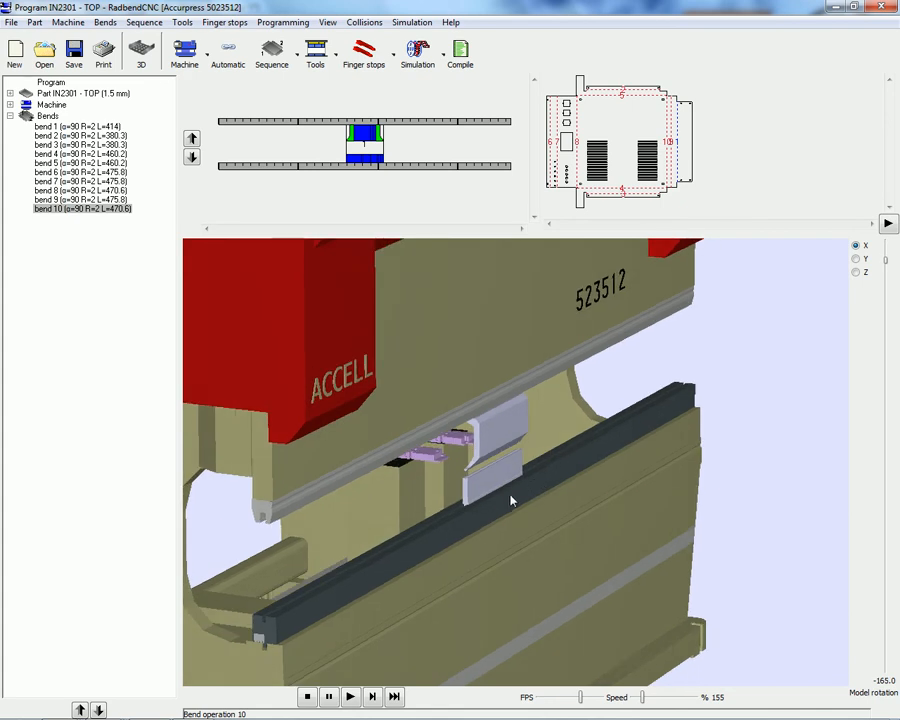
# Step: Close the top part's bending program without saving and hide the IN2301 - TOP part in 3D modelling
pyautogui.click(883, 7)
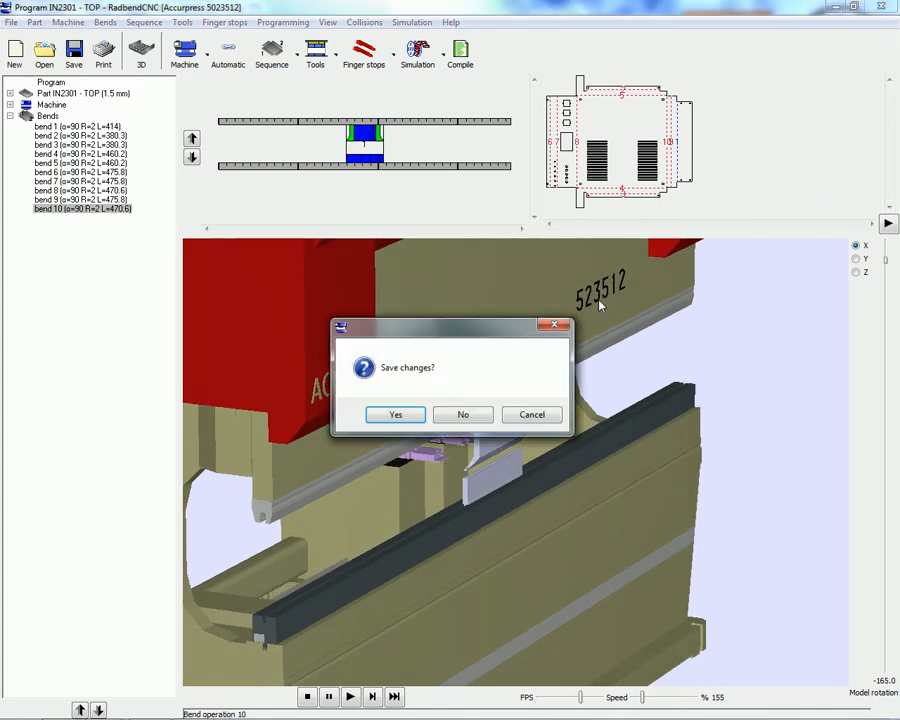
pyautogui.click(463, 414)
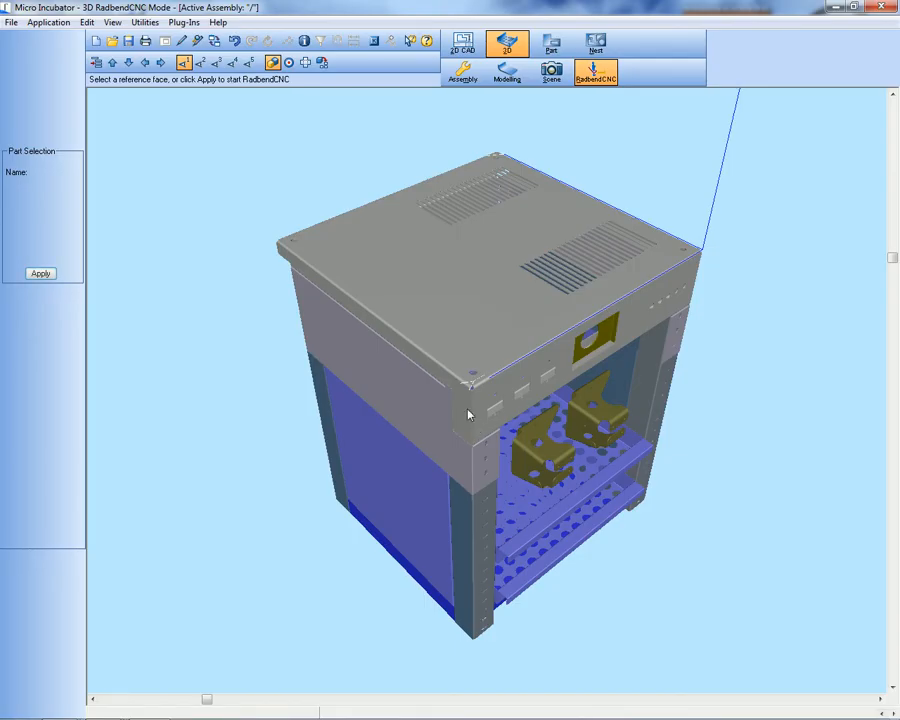
pyautogui.moveTo(468, 415); pyautogui.dragTo(410, 326, button='middle')
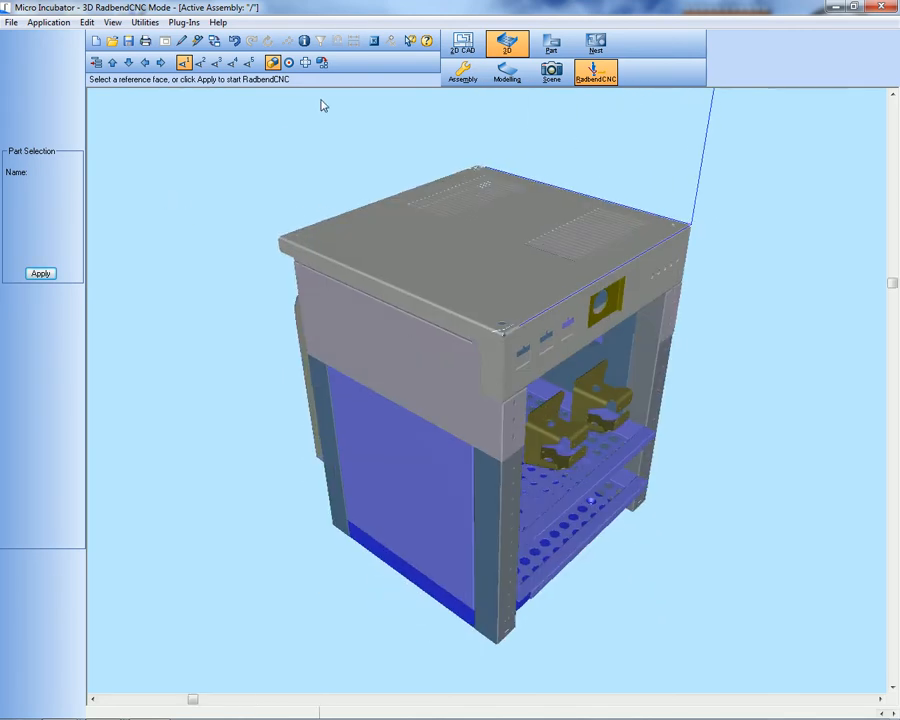
pyautogui.click(507, 72)
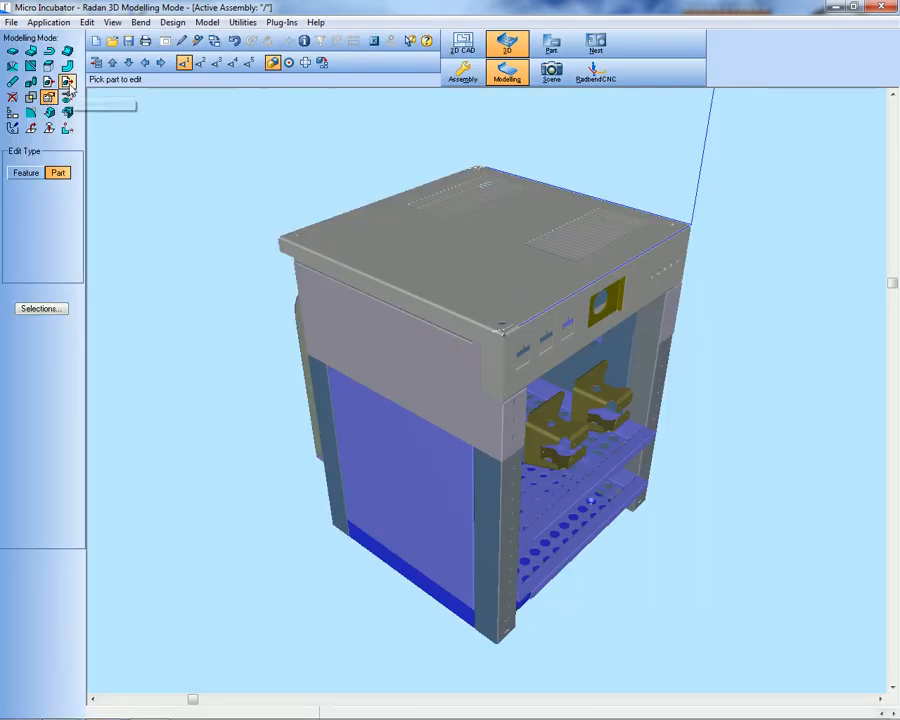
pyautogui.click(408, 297)
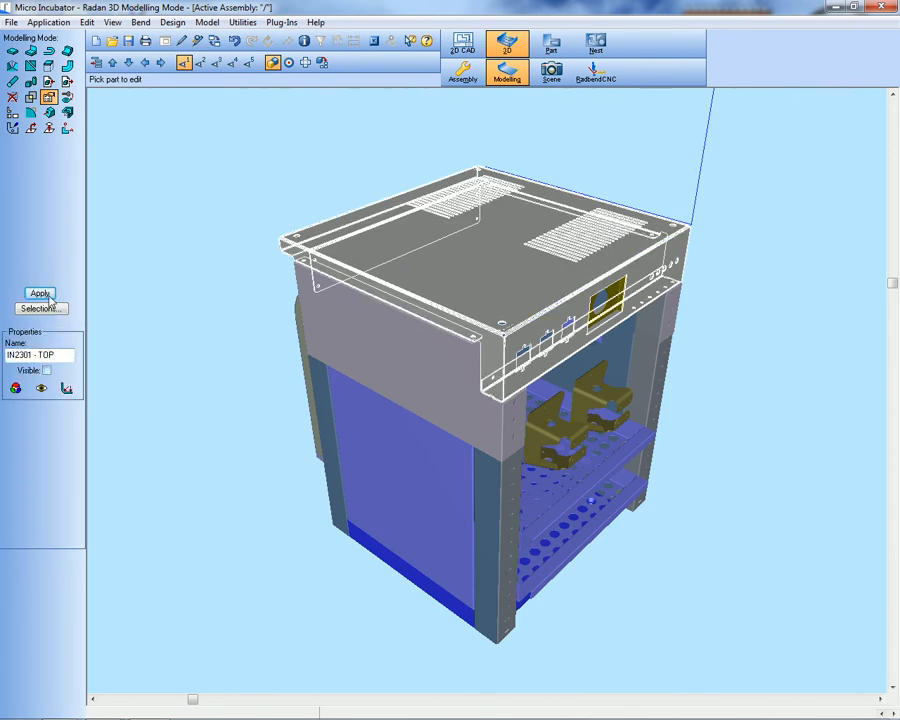
pyautogui.click(46, 295)
# Step: Open the IN3418 LH Control cover part in RadbendCNC, using its large outer face as the reference face
pyautogui.moveTo(480, 307); pyautogui.dragTo(631, 370, button='middle')
pyautogui.click(601, 386)
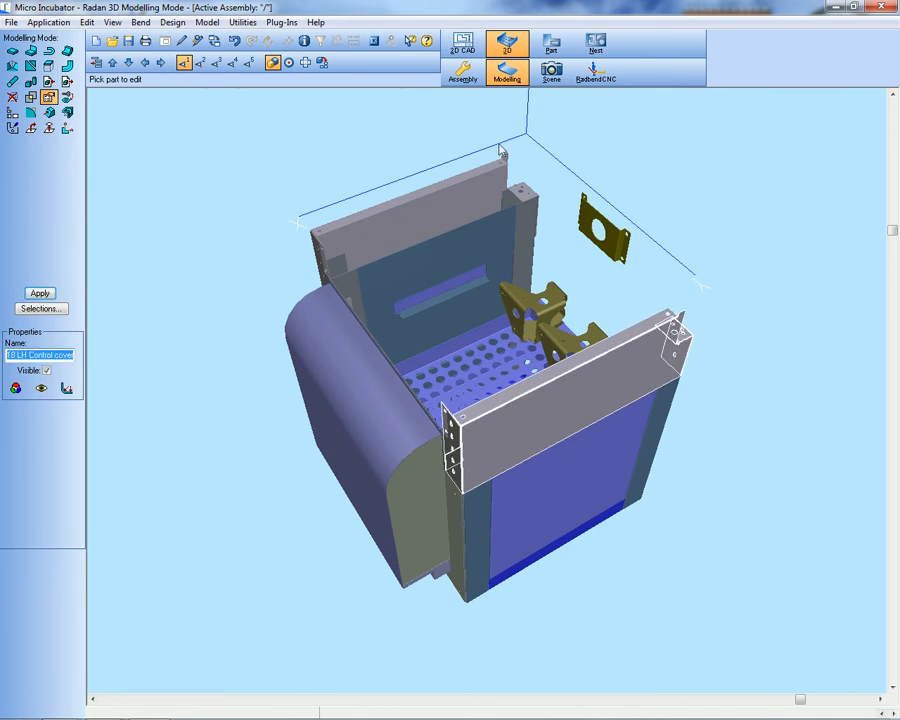
pyautogui.click(596, 72)
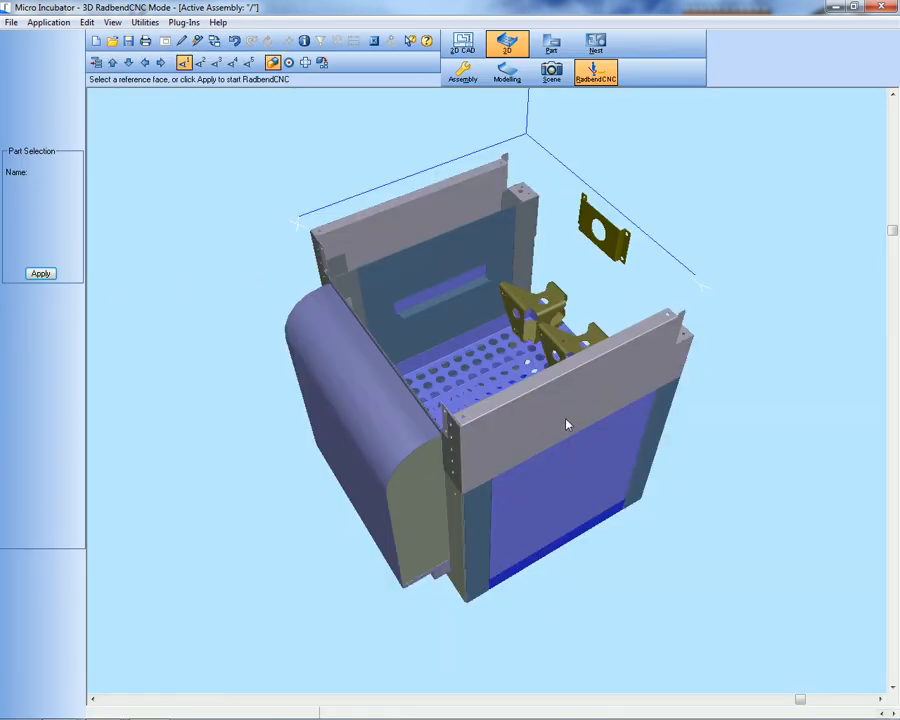
pyautogui.click(568, 425)
pyautogui.click(40, 274)
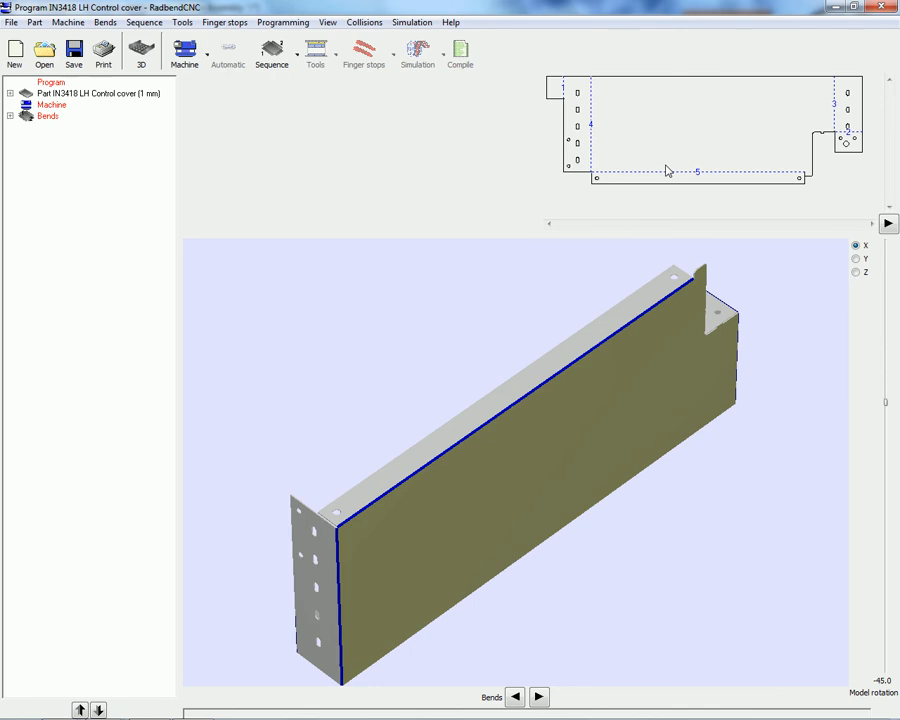
# Step: Set up the control cover's program with the Accurpress 5023512 press brake, a generated tool setup and calculated finger stops
pyautogui.moveTo(538, 377); pyautogui.dragTo(617, 342)
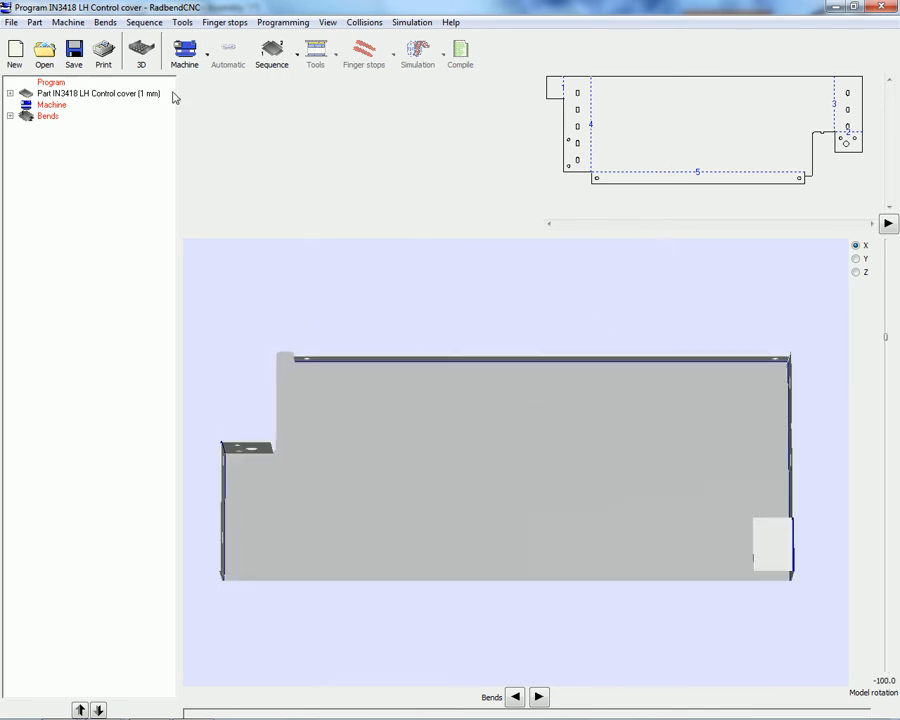
pyautogui.click(196, 60)
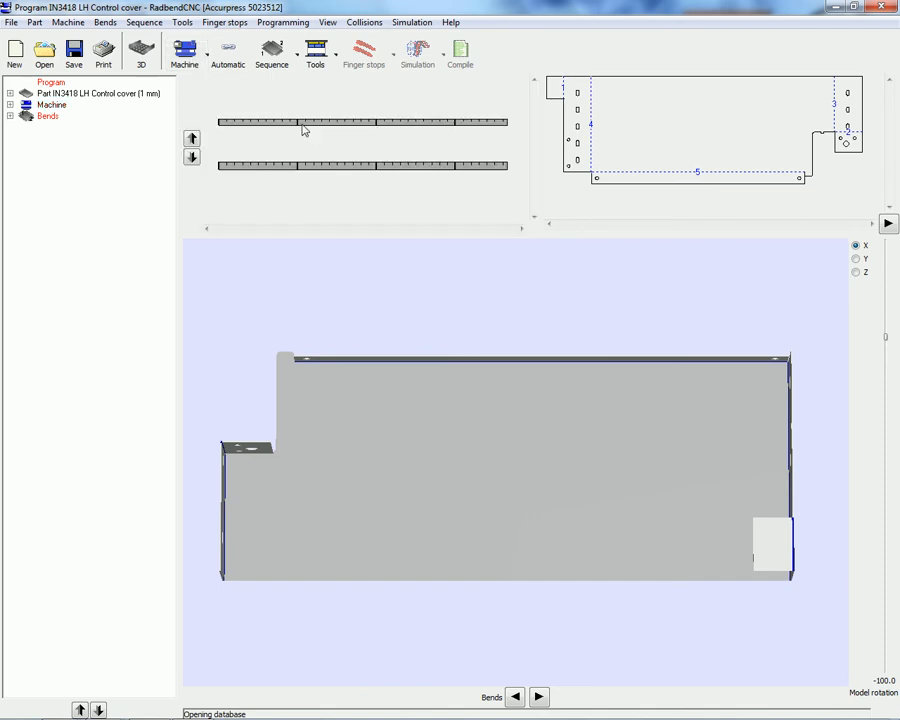
pyautogui.click(316, 56)
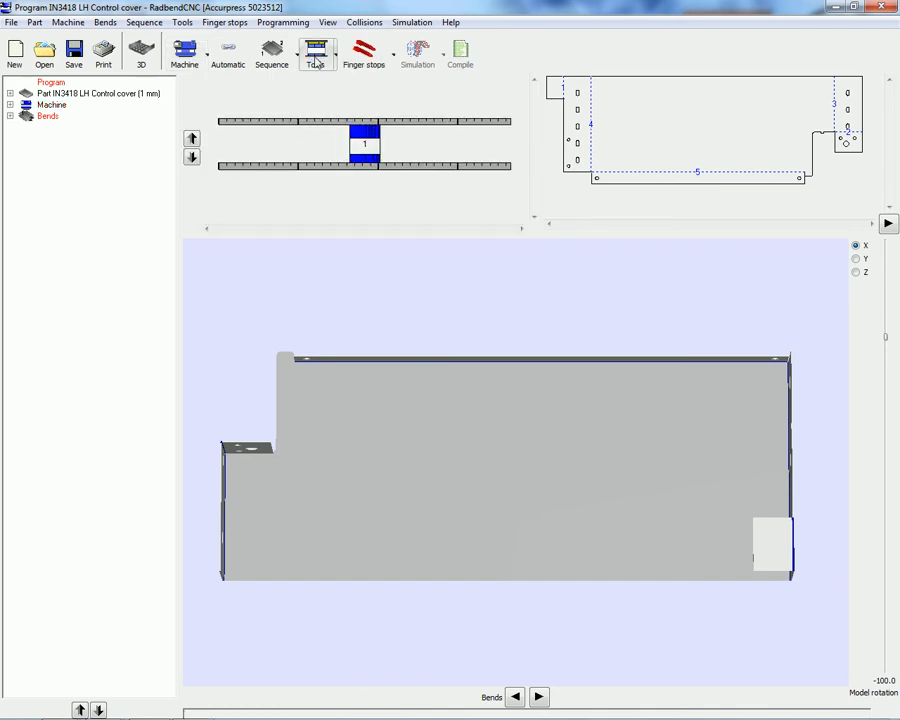
pyautogui.click(362, 52)
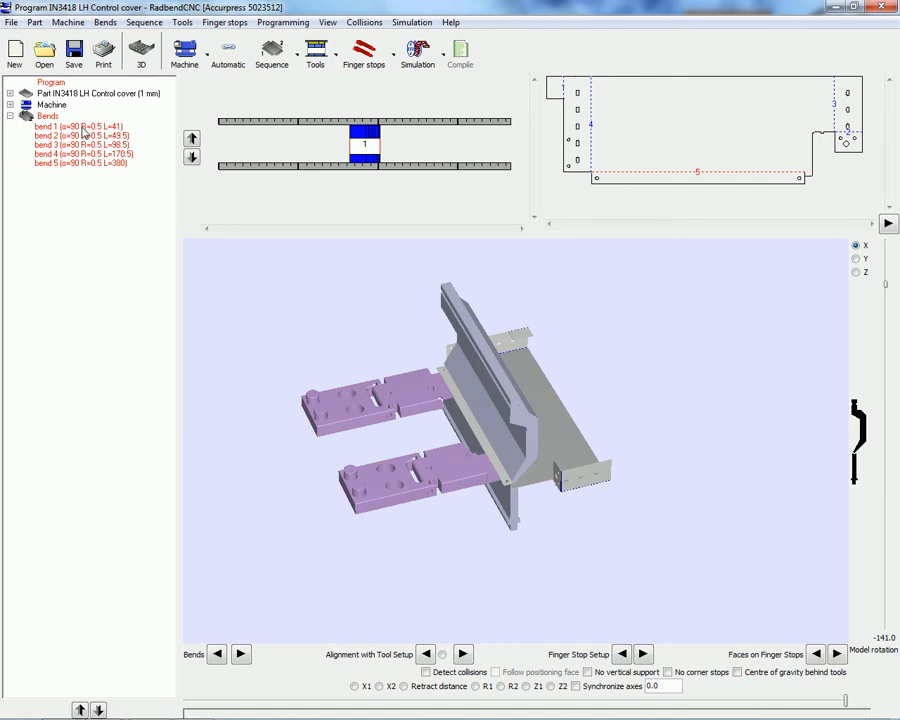
# Step: Show the consequences of the selected tools for bend 1 of the control cover, then close the report
pyautogui.rightClick(82, 128)
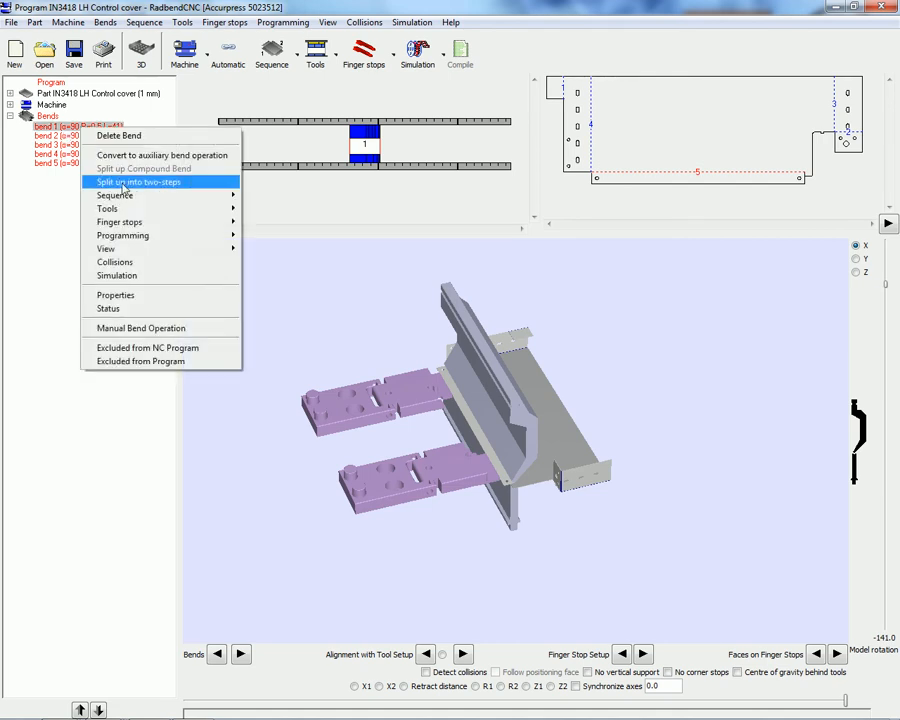
pyautogui.moveTo(140, 216)
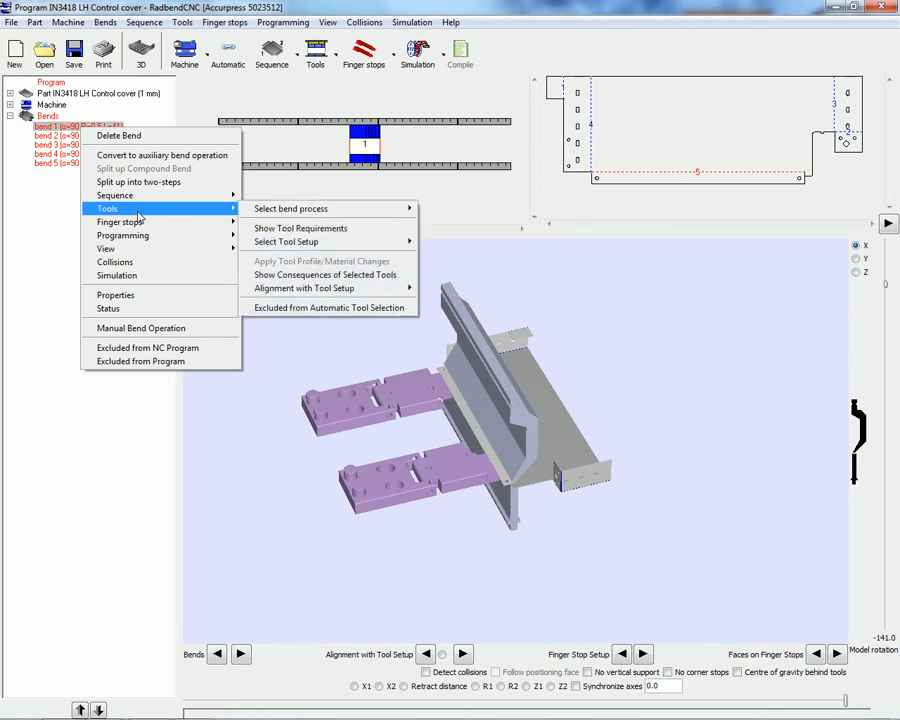
pyautogui.click(304, 278)
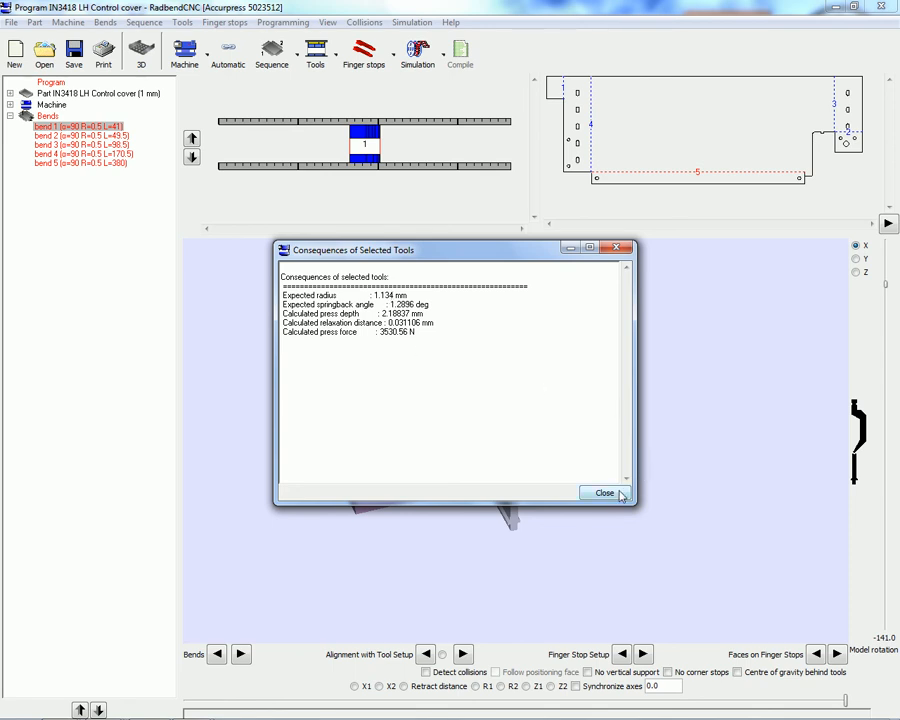
pyautogui.click(616, 496)
pyautogui.moveTo(589, 419); pyautogui.dragTo(558, 389, button='middle')
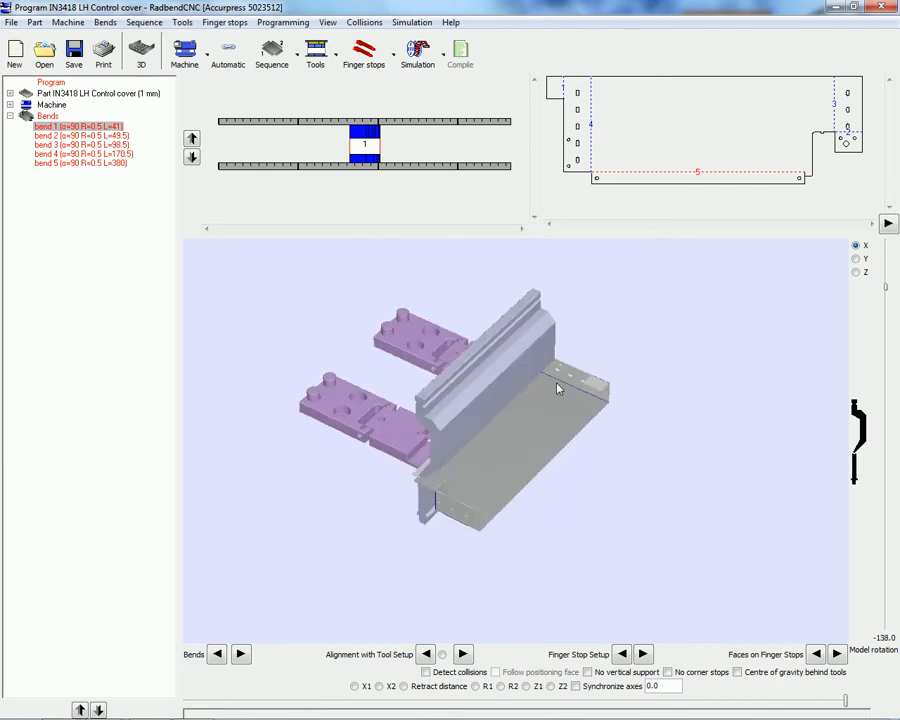
# Step: Run the bending simulation of the control cover with the full Accurpress machine, and close its program without saving
pyautogui.click(415, 55)
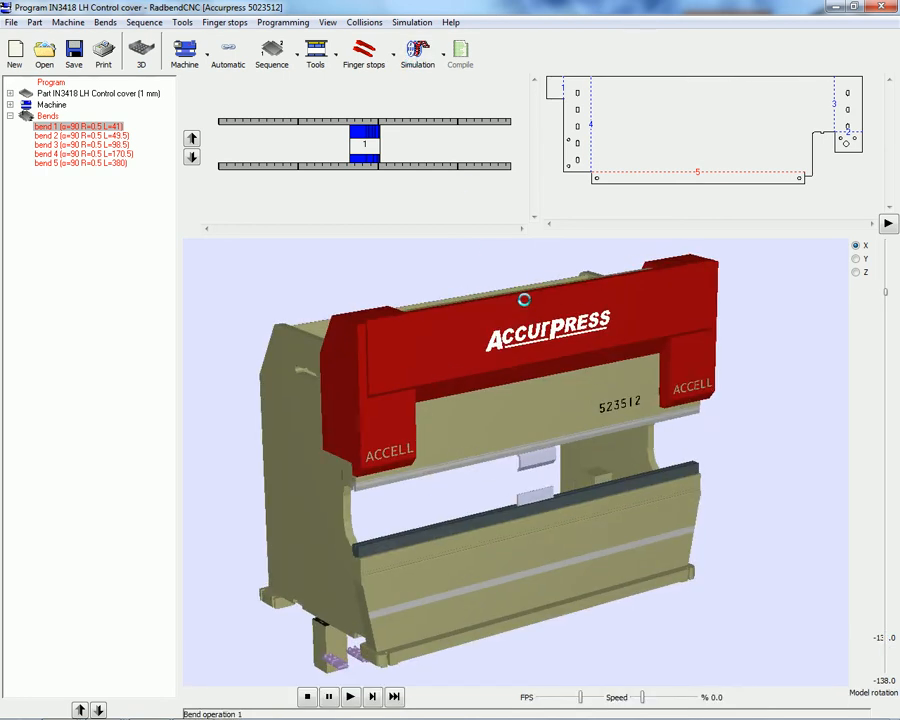
pyautogui.moveTo(457, 530); pyautogui.dragTo(605, 455)
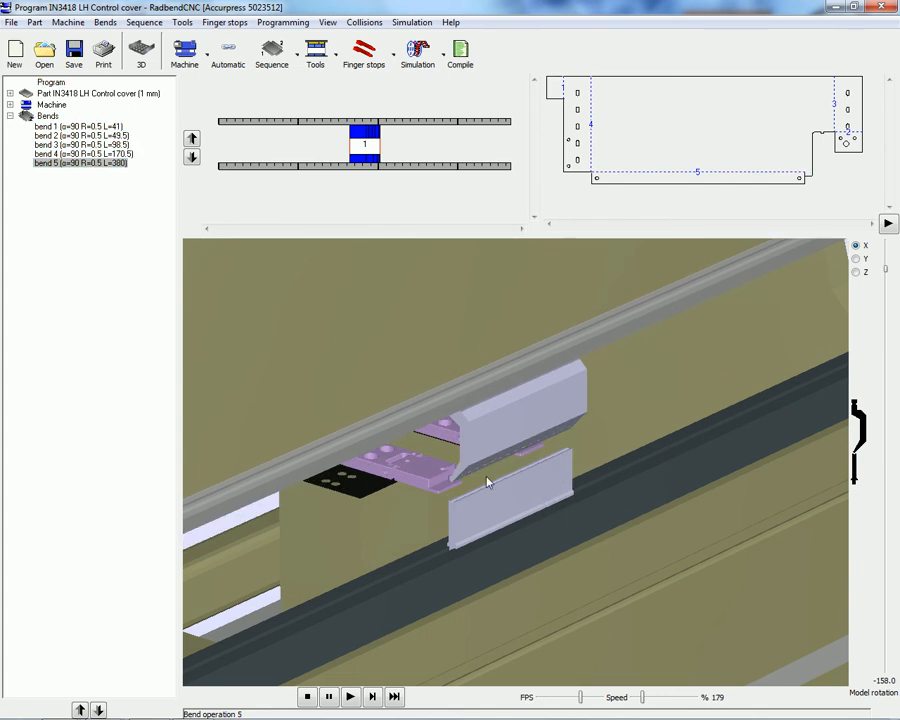
pyautogui.click(880, 7)
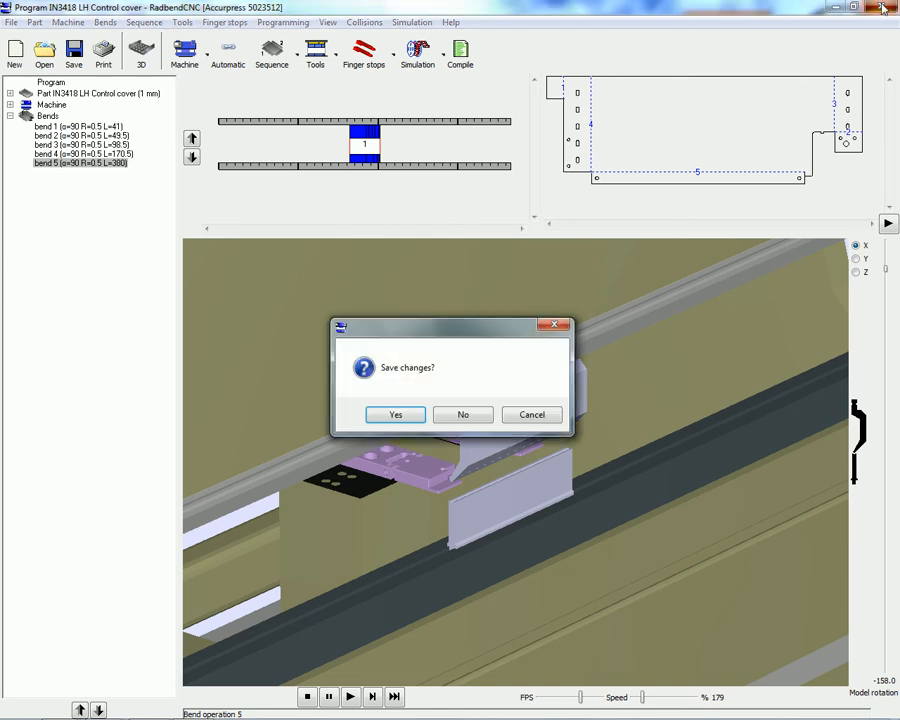
pyautogui.click(462, 415)
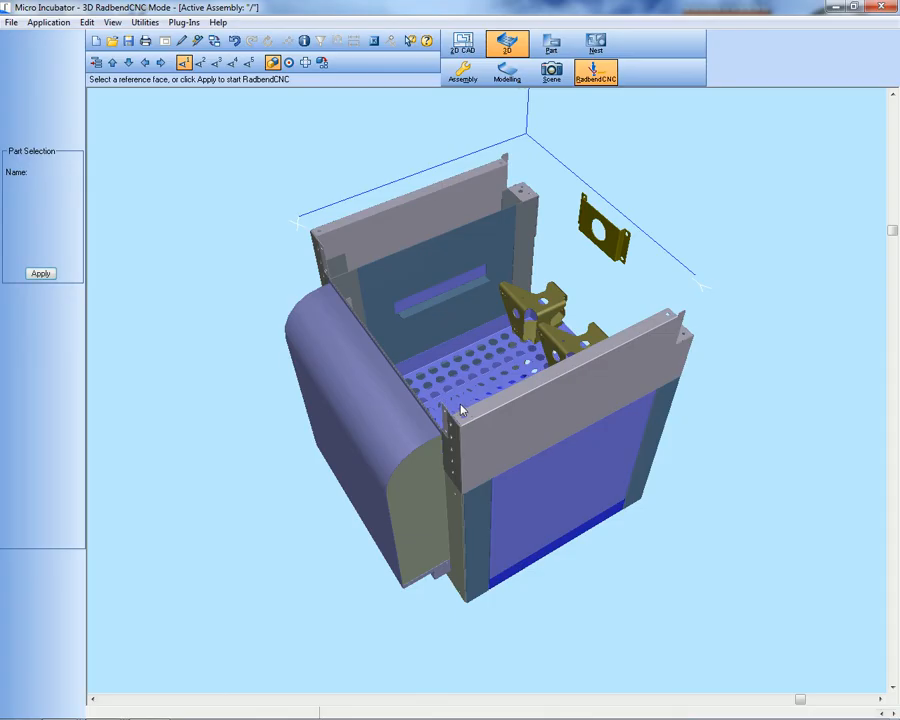
# Step: Set the IN3418 LH Control cover's default bend radius to 1.125 in its manufacturing properties in 3D modelling and apply the change
pyautogui.moveTo(528, 425); pyautogui.dragTo(458, 155, button='middle')
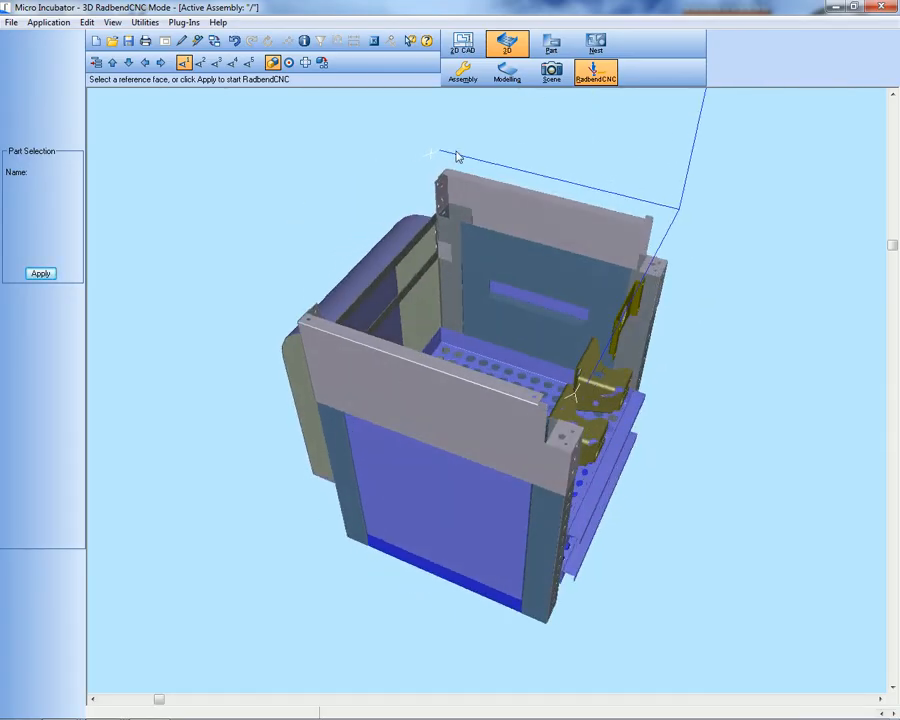
pyautogui.click(499, 79)
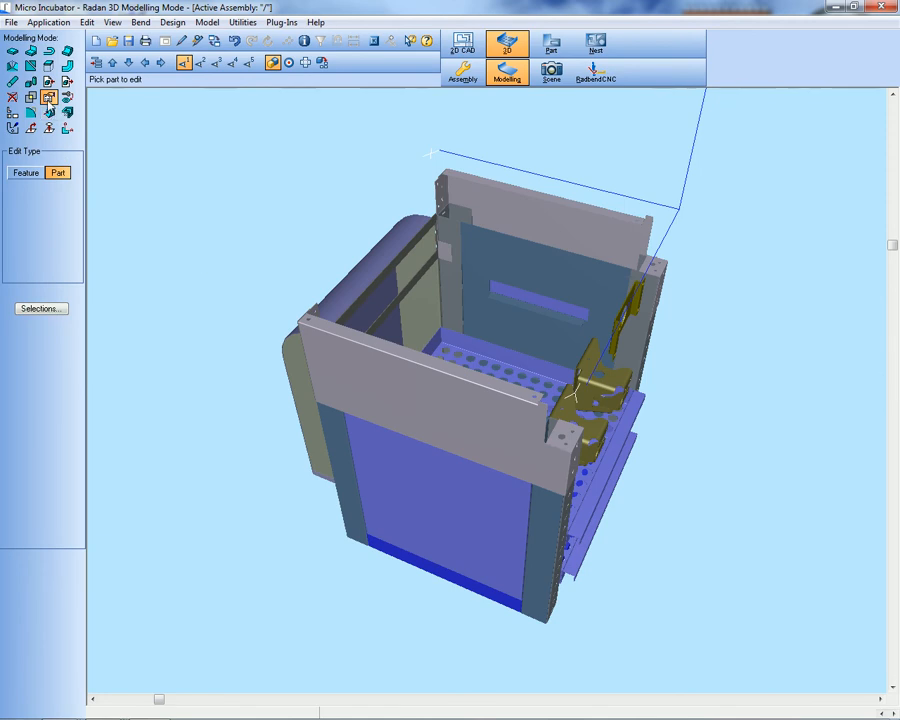
pyautogui.click(410, 382)
pyautogui.click(66, 388)
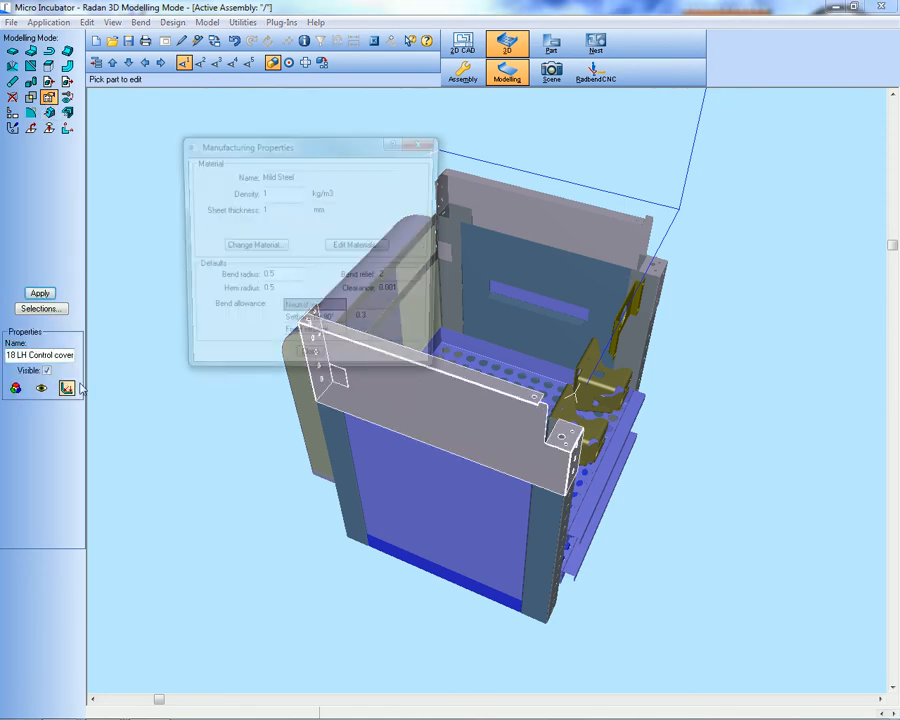
pyautogui.moveTo(287, 280); pyautogui.dragTo(256, 279)
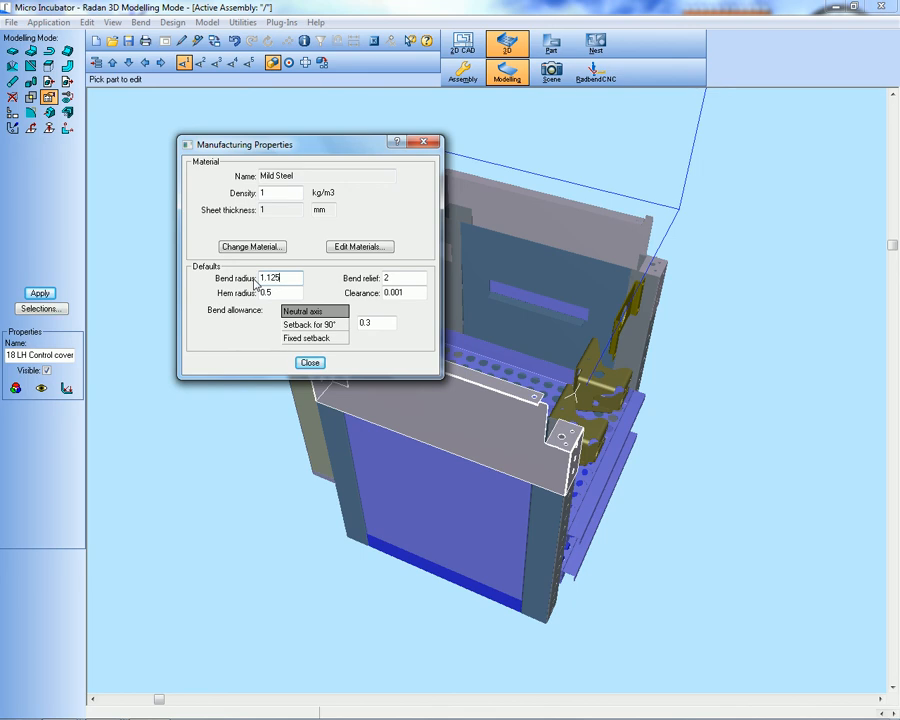
pyautogui.click(40, 293)
pyautogui.click(310, 362)
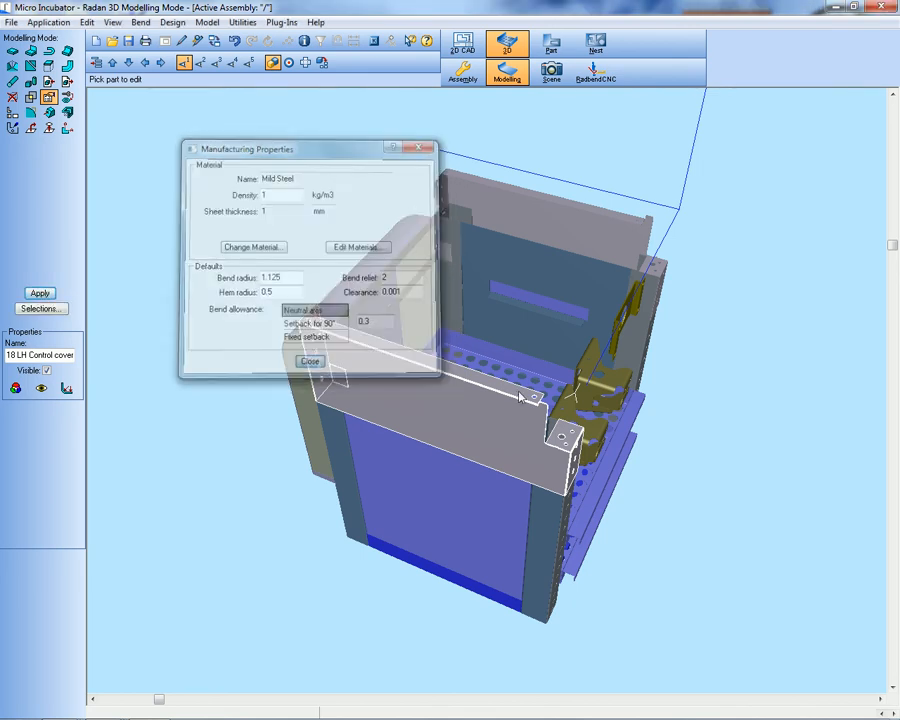
# Step: Examine the control cover's bend and corner relief up close, and inspect the incubator assembly from several sides and from below
pyautogui.scroll(5, 530, 400)
pyautogui.scroll(-8, 540, 458)
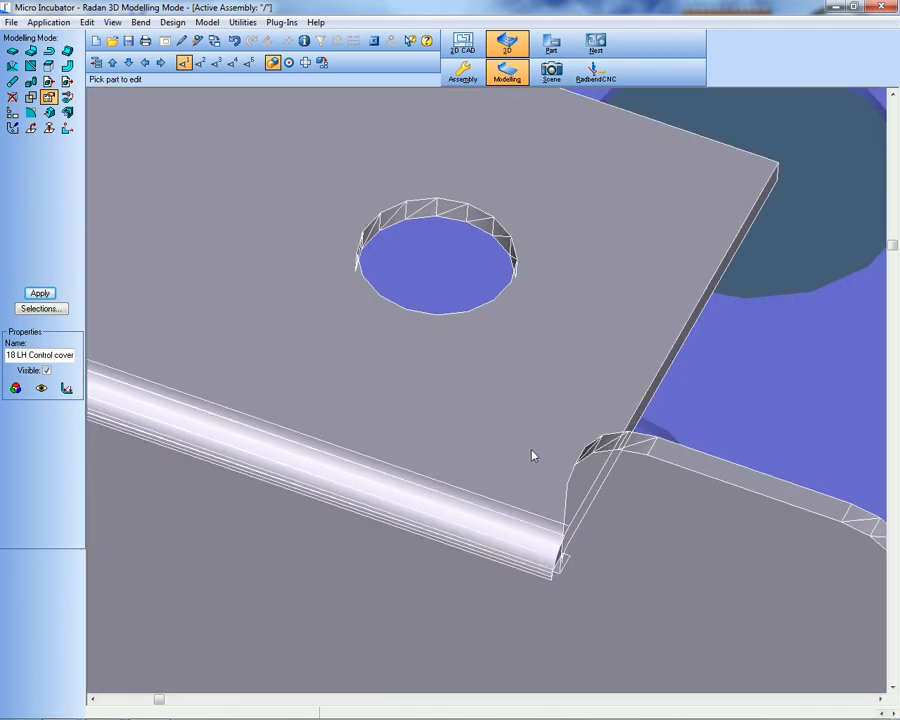
pyautogui.moveTo(376, 369); pyautogui.dragTo(499, 336, button='middle')
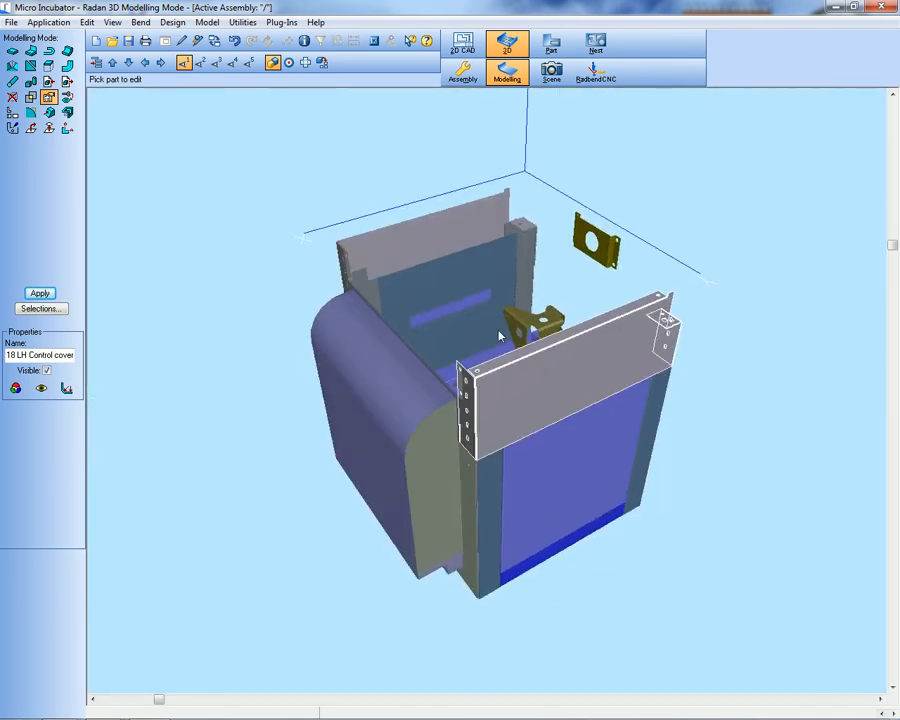
pyautogui.moveTo(501, 408); pyautogui.dragTo(422, 378, button='middle')
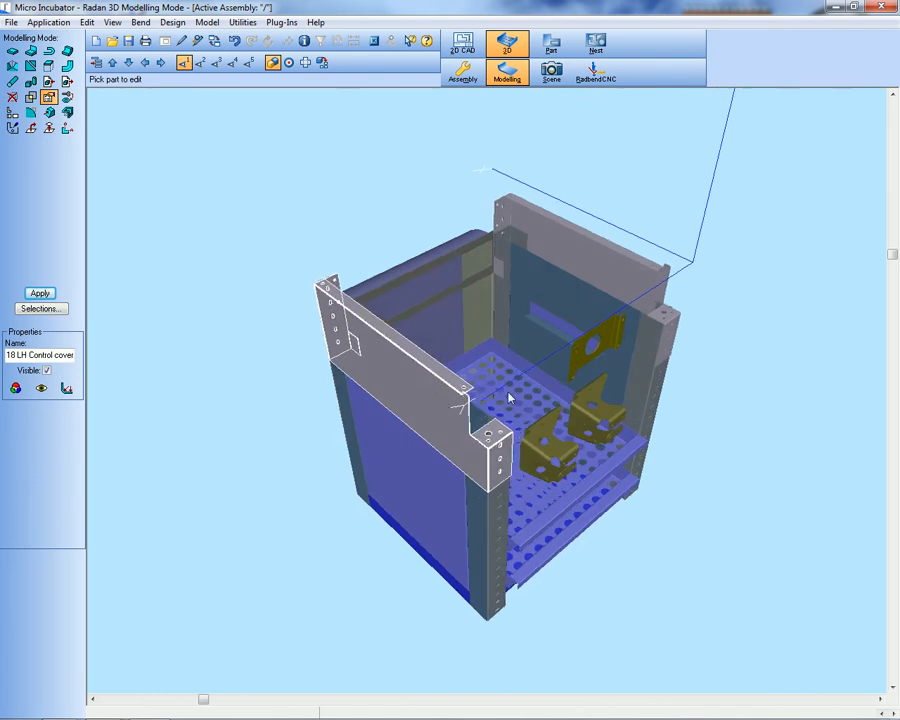
pyautogui.moveTo(494, 378); pyautogui.dragTo(562, 135, button='middle')
pyautogui.moveTo(582, 255); pyautogui.dragTo(496, 215, button='middle')
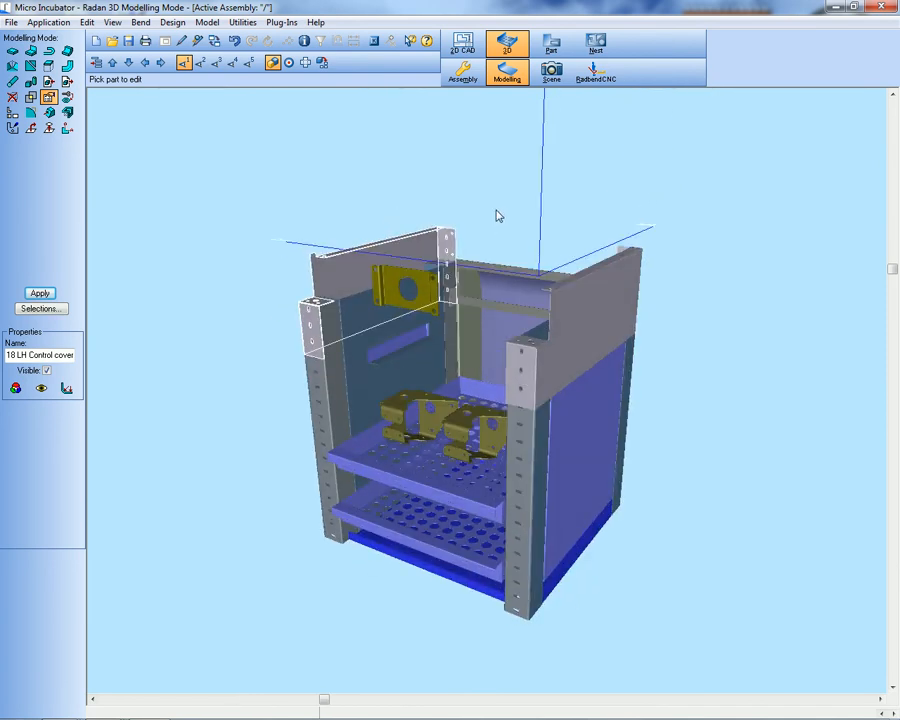
pyautogui.moveTo(460, 413); pyautogui.dragTo(559, 125, button='middle')
pyautogui.moveTo(537, 166); pyautogui.dragTo(488, 96, button='middle')
# Step: Add a development of the LH Control cover based on its large outer face
pyautogui.click(306, 63)
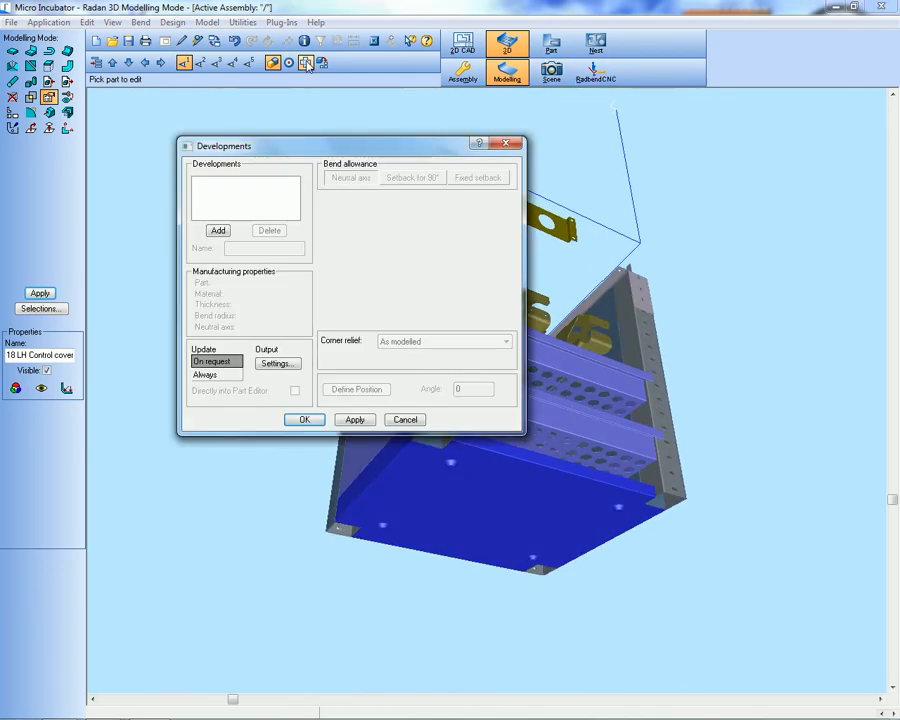
pyautogui.click(218, 231)
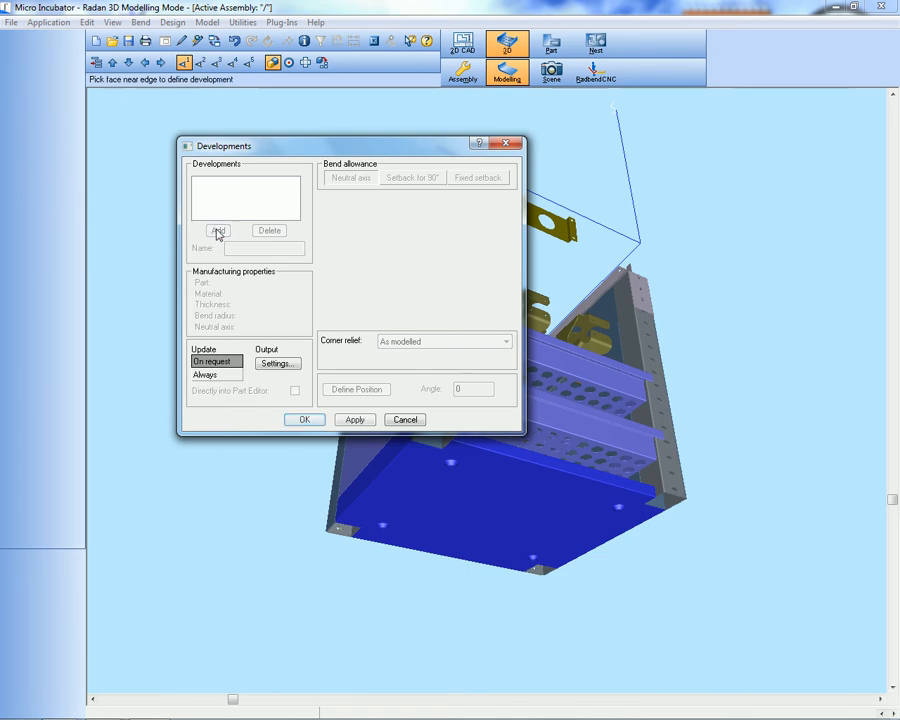
pyautogui.moveTo(487, 536); pyautogui.dragTo(596, 594, button='middle')
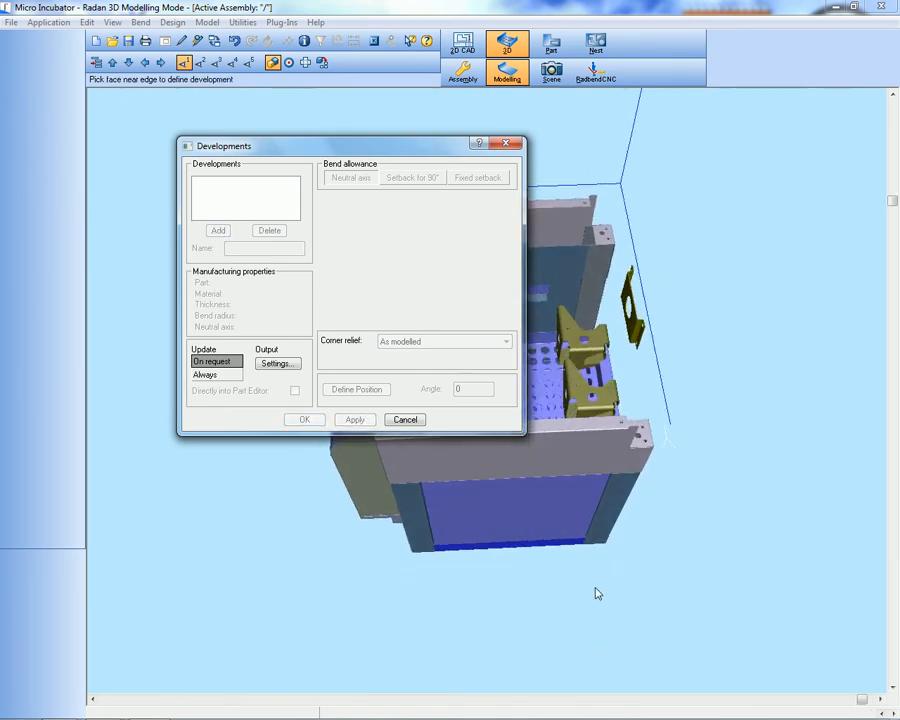
pyautogui.click(575, 469)
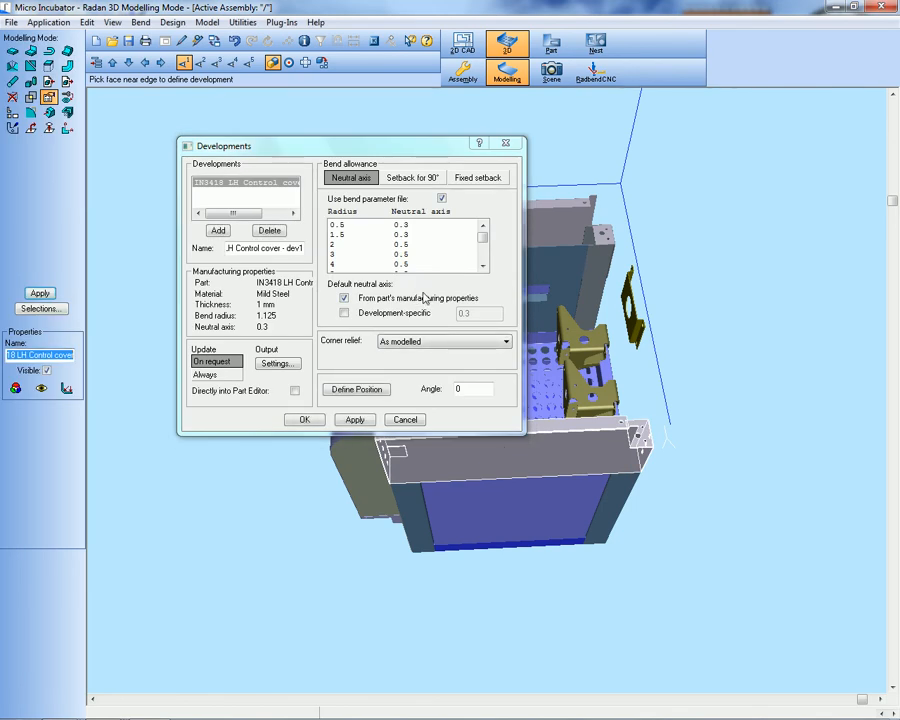
# Step: Create the flat pattern directly in the Part Editor, with a development-specific neutral axis of 0.3 and smoothed-over corner relief
pyautogui.click(344, 314)
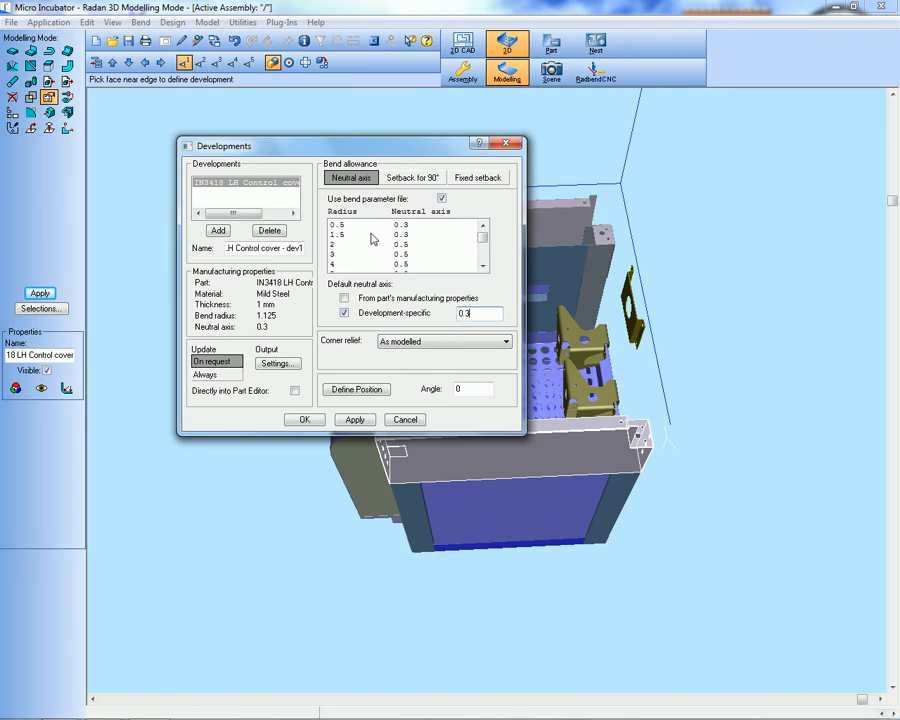
pyautogui.click(295, 390)
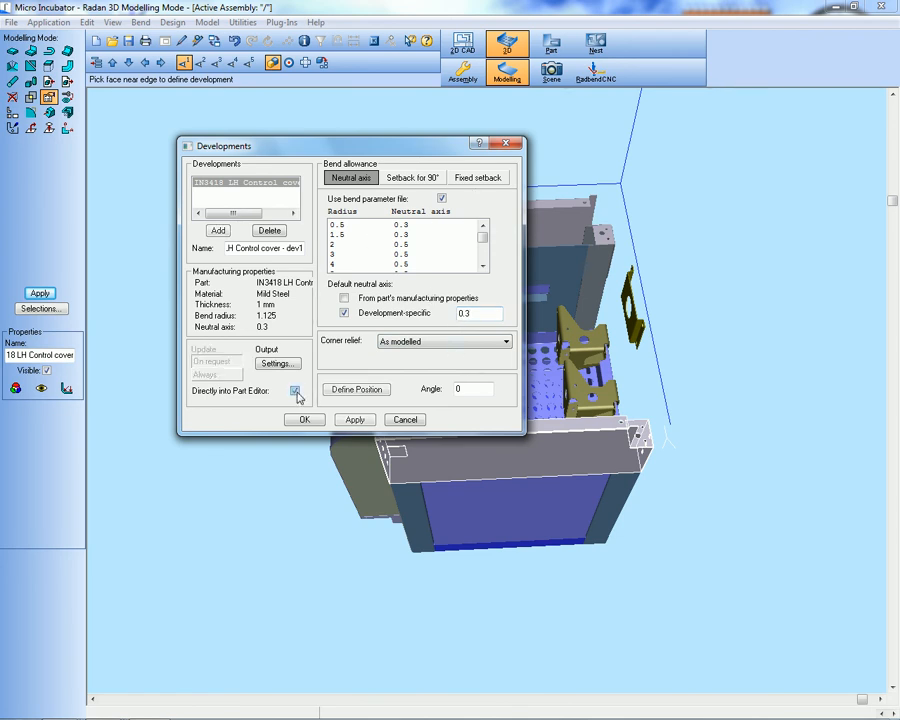
pyautogui.click(420, 343)
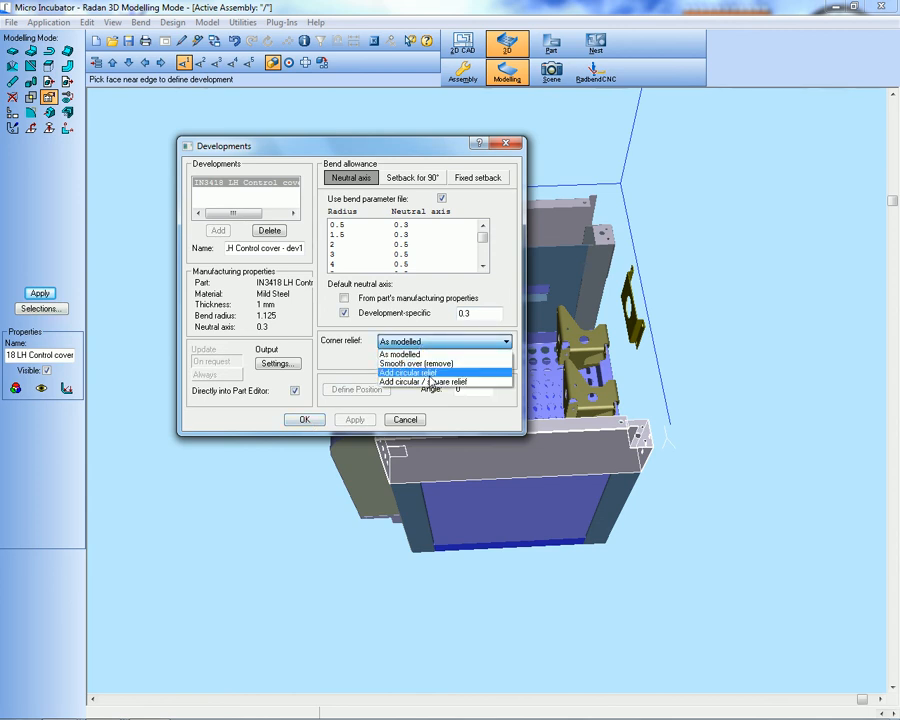
pyautogui.click(420, 363)
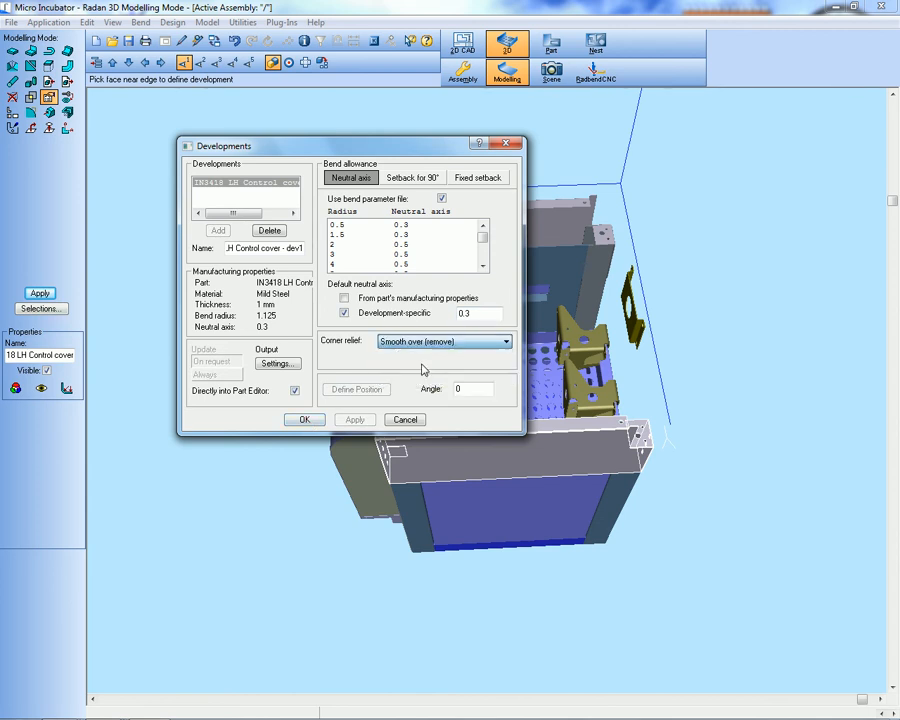
pyautogui.click(305, 420)
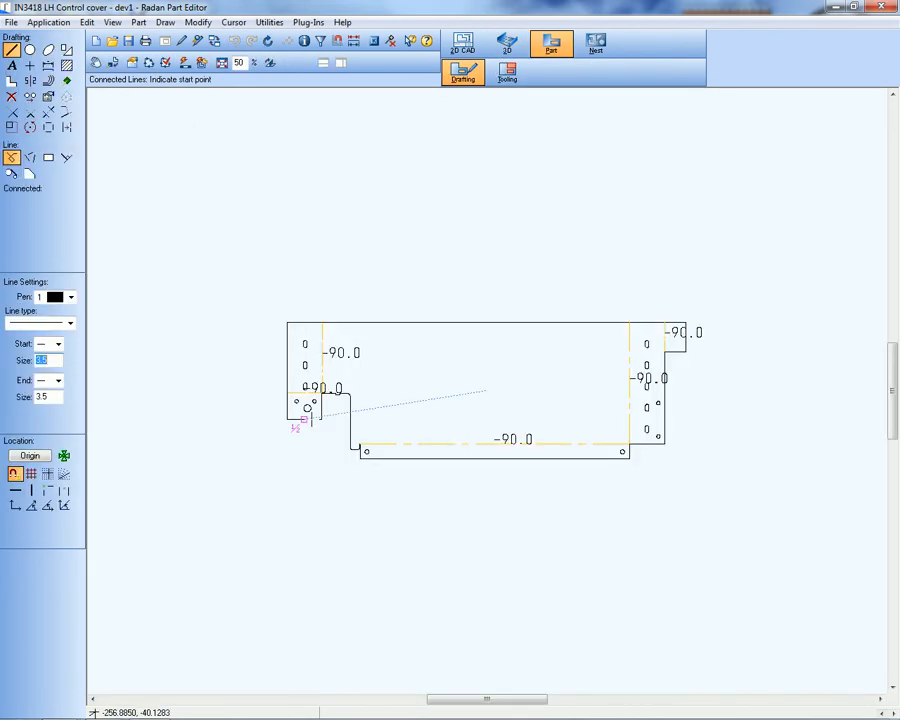
# Step: Check the control cover's flat pattern for closed geometry
pyautogui.moveTo(270, 308); pyautogui.dragTo(740, 490)
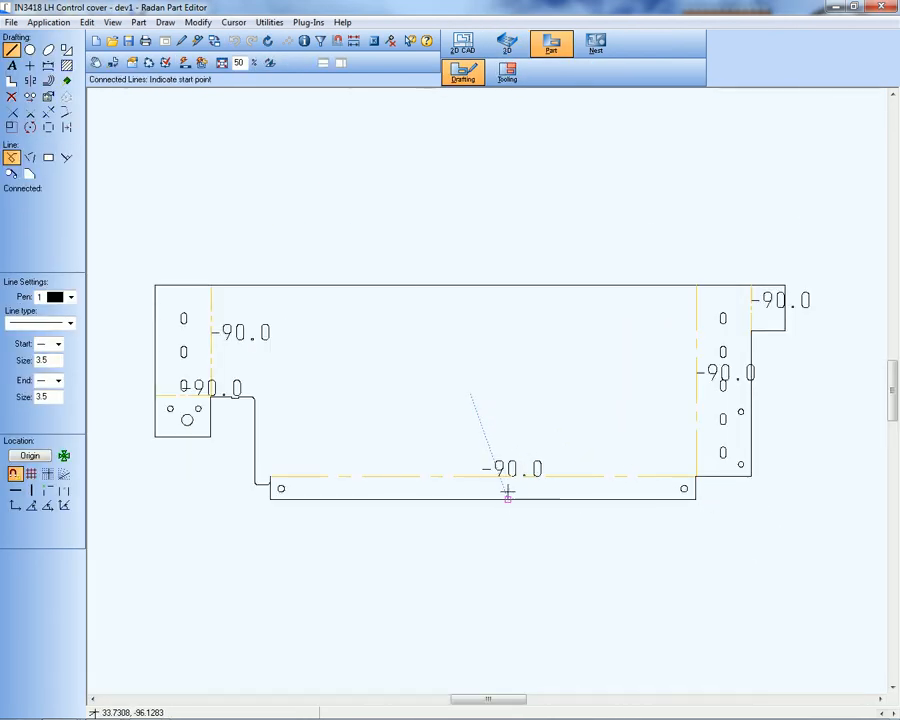
pyautogui.click(167, 63)
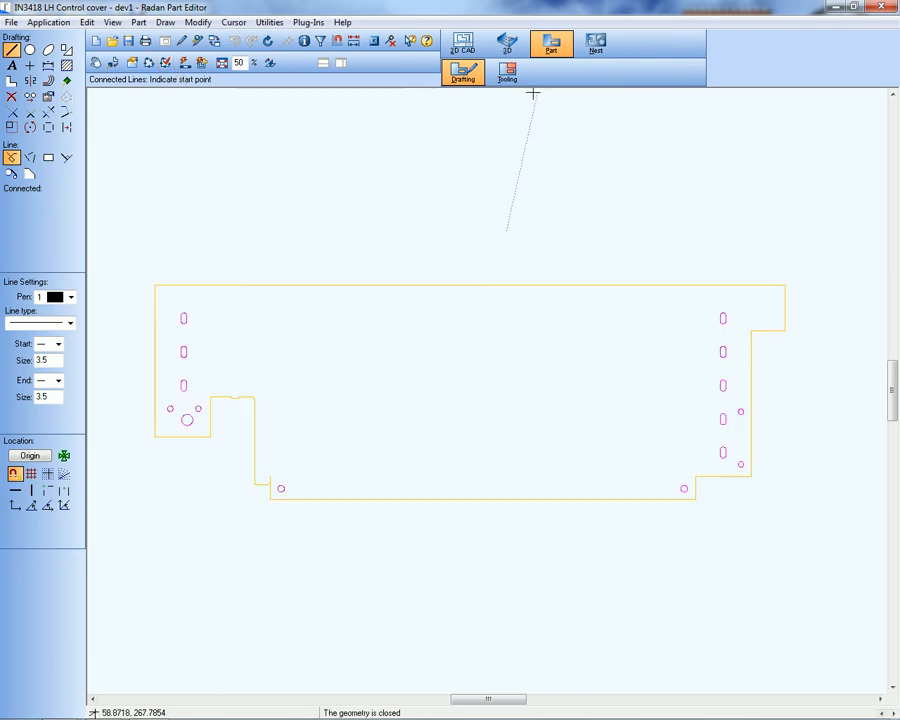
# Step: Apply automatic tooling with all tools on the Trumpf TC5000 punching machine, and inspect the narrow notch near the lower flange
pyautogui.click(503, 79)
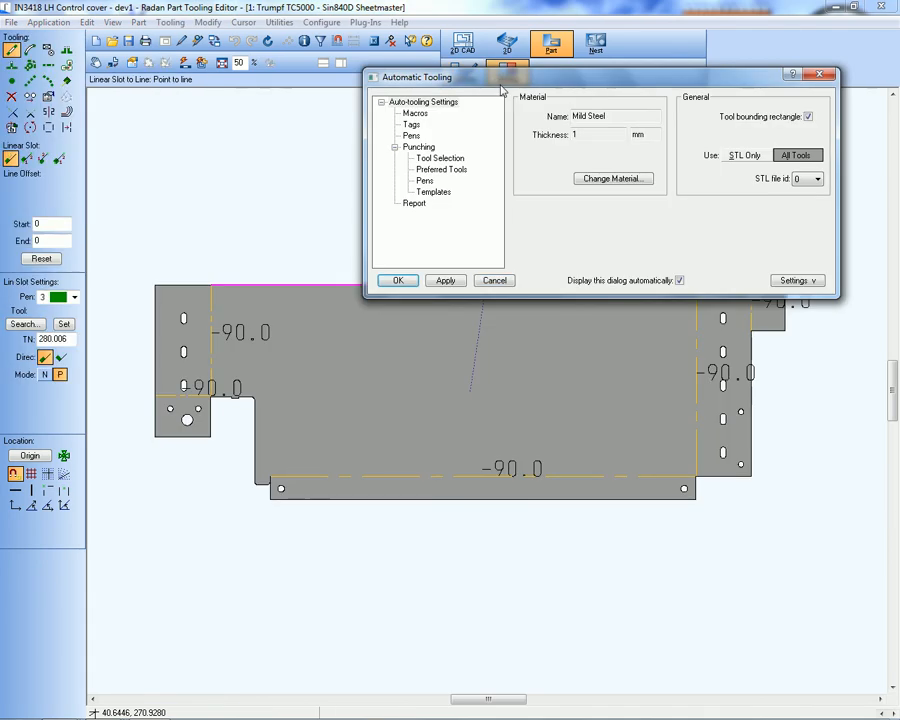
pyautogui.moveTo(510, 84); pyautogui.dragTo(419, 42)
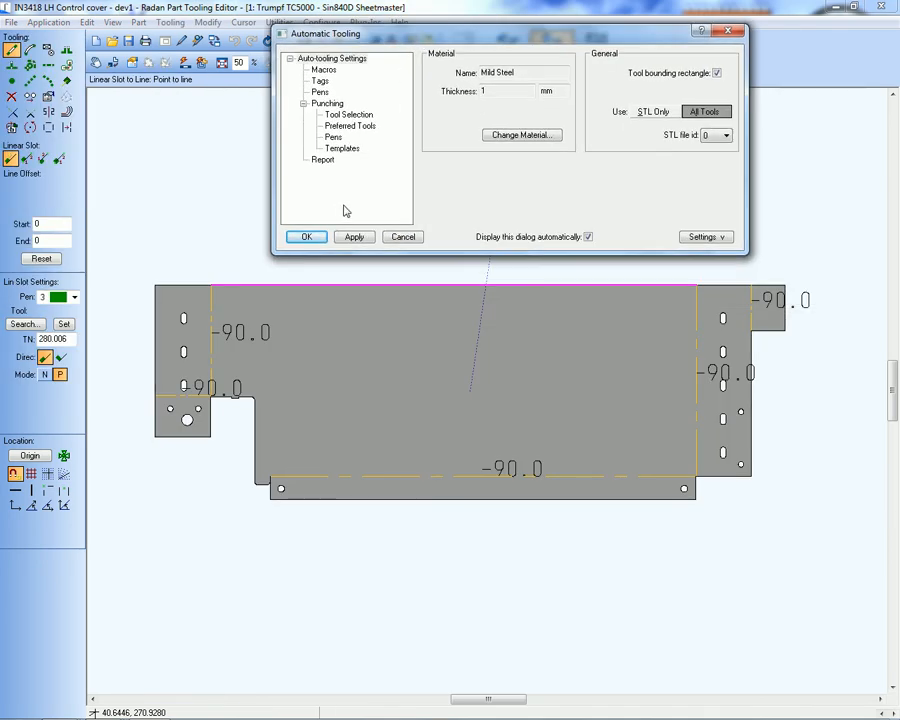
pyautogui.click(352, 237)
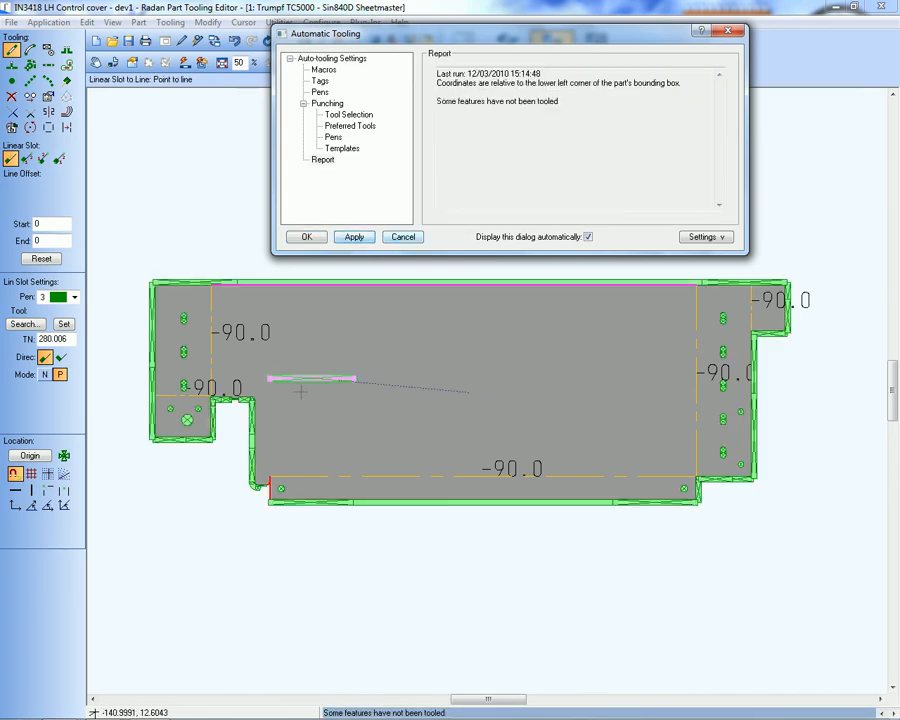
pyautogui.scroll(3, 258, 536)
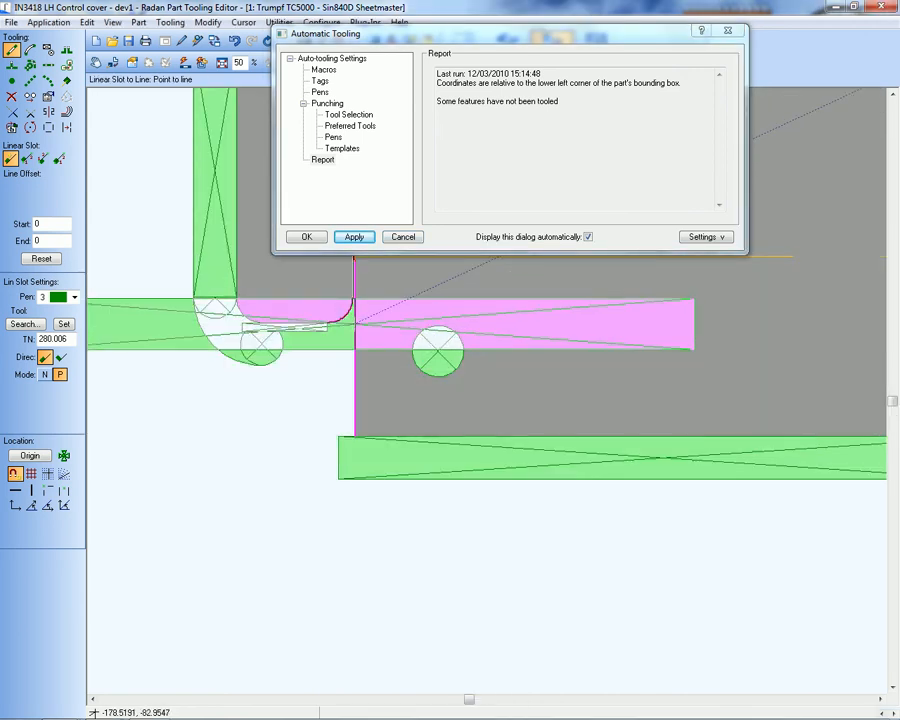
pyautogui.moveTo(388, 35); pyautogui.dragTo(515, 35)
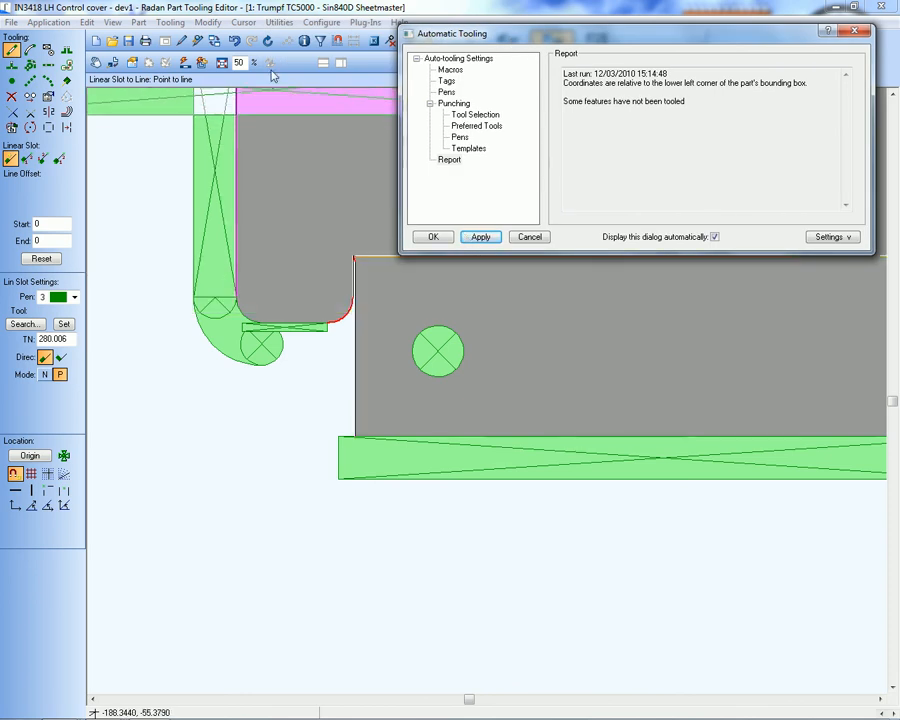
# Step: Undo the automatic punch tooling and change the machine to Bystronic Bysprint
pyautogui.click(236, 42)
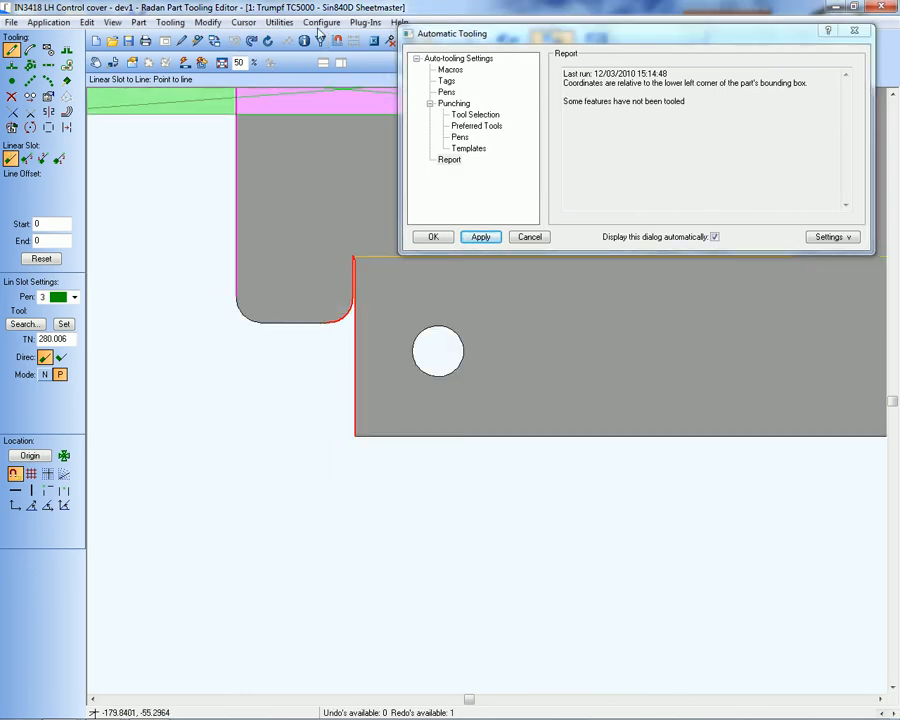
pyautogui.click(320, 23)
pyautogui.click(366, 38)
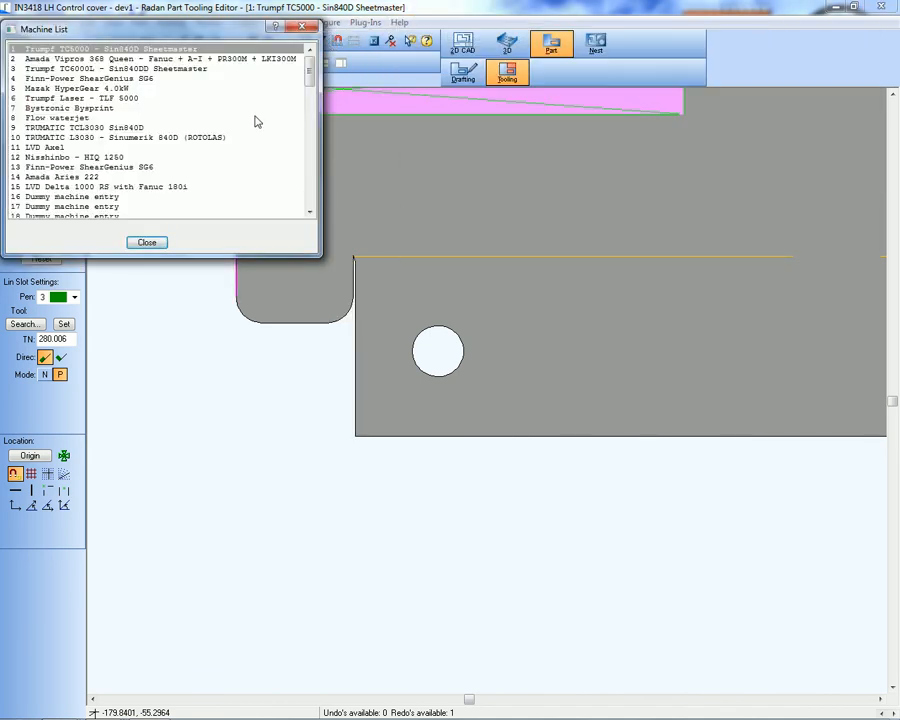
pyautogui.doubleClick(90, 108)
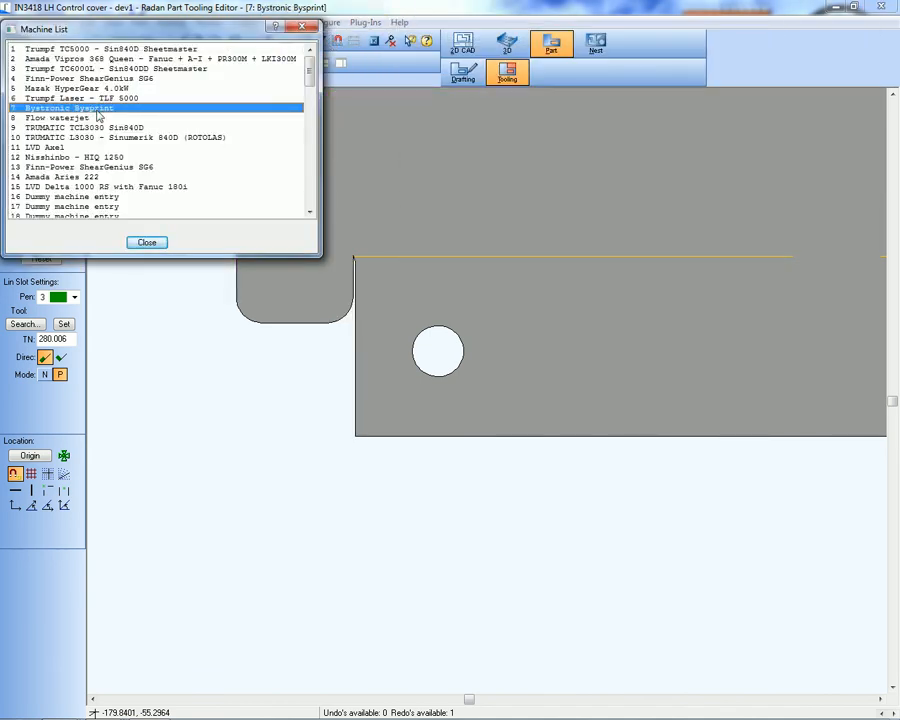
pyautogui.click(147, 242)
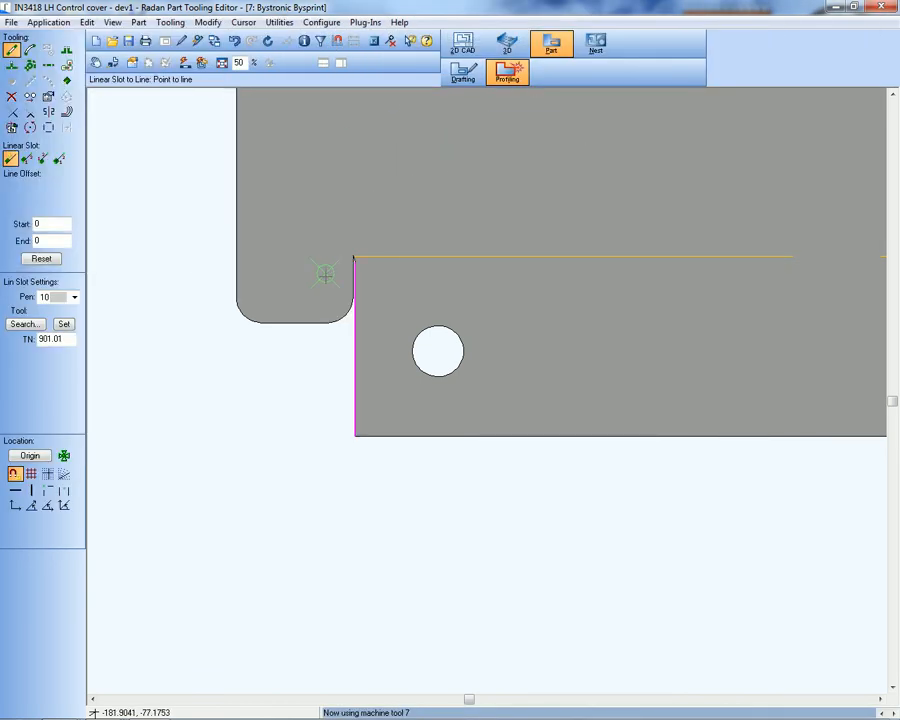
# Step: Apply automatic profiling to the whole control cover blank for 1 mm Mild Steel
pyautogui.press('Home')
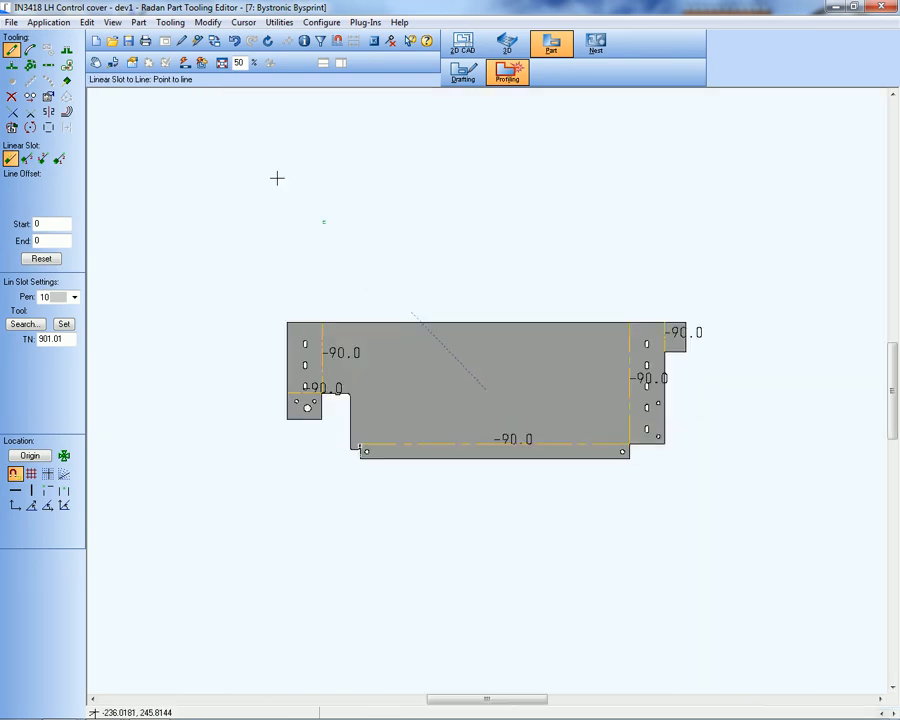
pyautogui.click(184, 63)
pyautogui.click(481, 237)
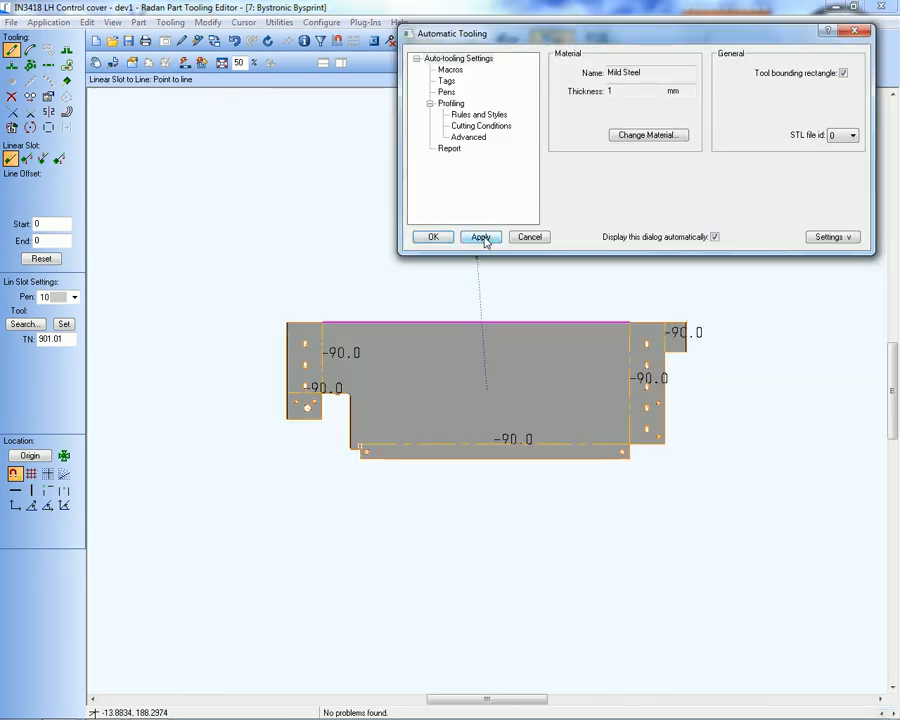
# Step: Inspect the profiling around the control cover's narrow flange and notched corner, and close the automatic tooling settings
pyautogui.press('z')
pyautogui.moveTo(392, 313); pyautogui.dragTo(278, 454)
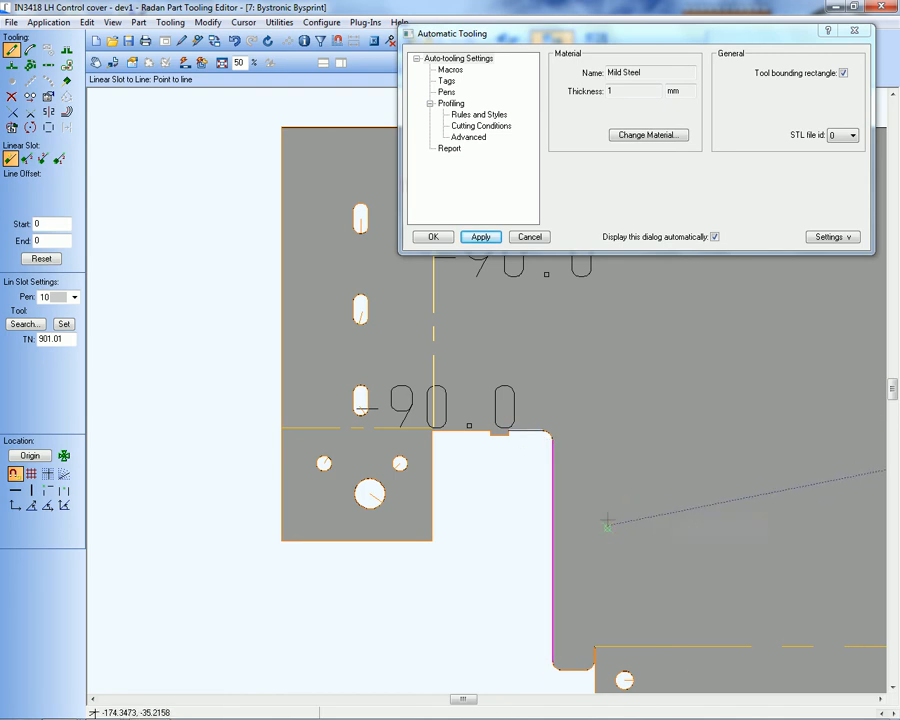
pyautogui.press('Home')
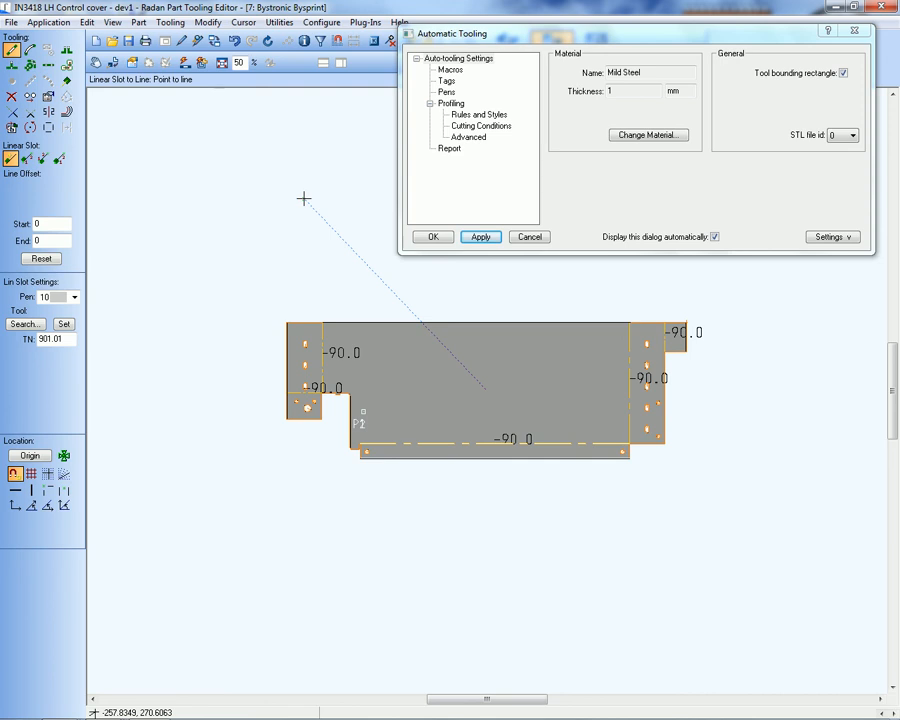
pyautogui.click(536, 238)
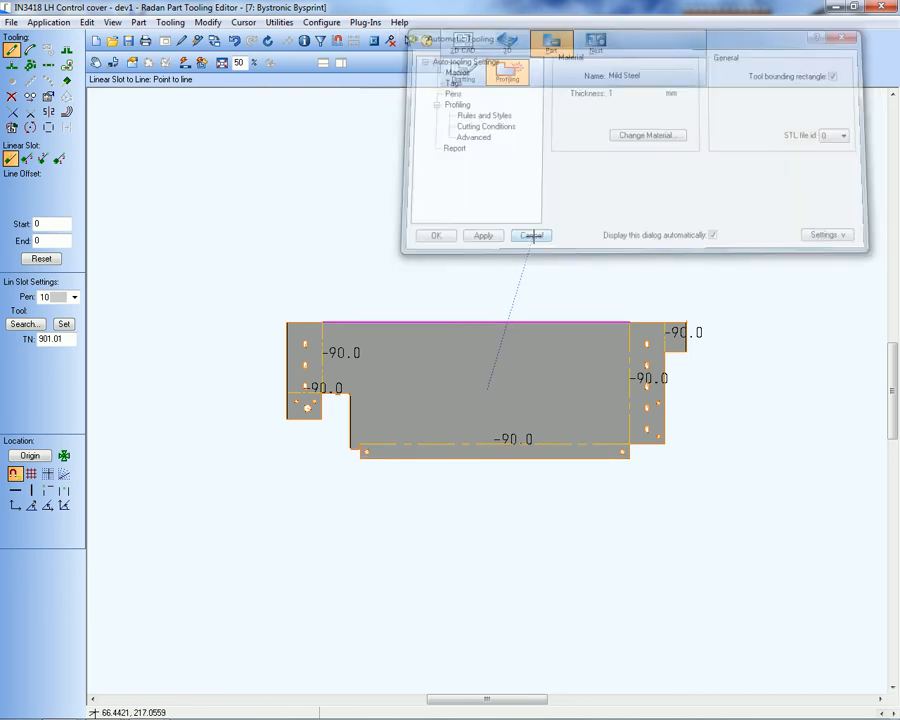
# Step: Return to 2D CAD and start a new A1 drawing in millimetres at 1:1, discarding the part and drawing changes
pyautogui.click(462, 44)
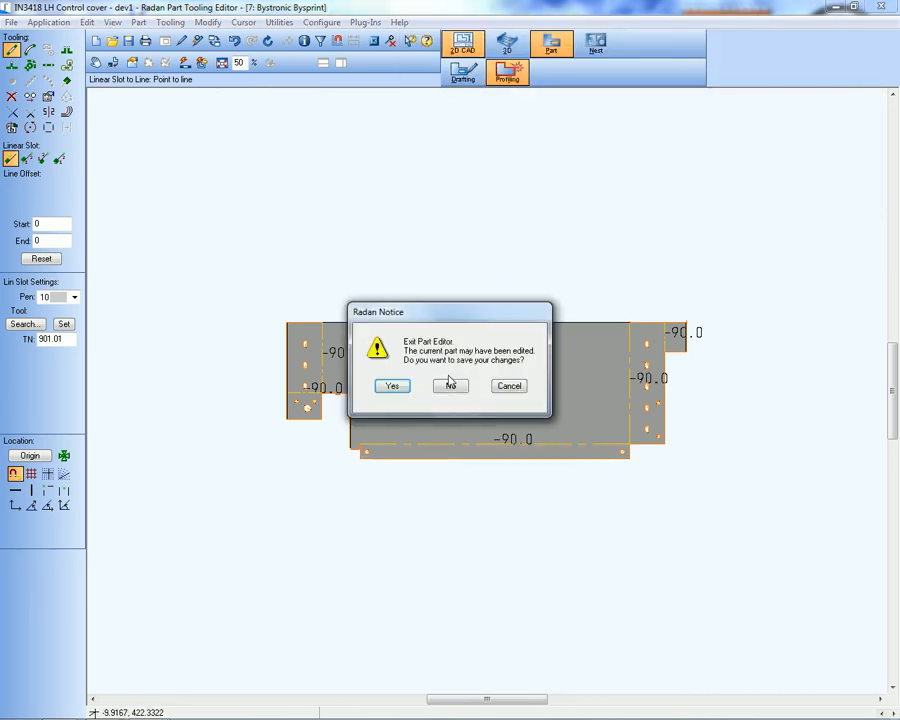
pyautogui.click(451, 385)
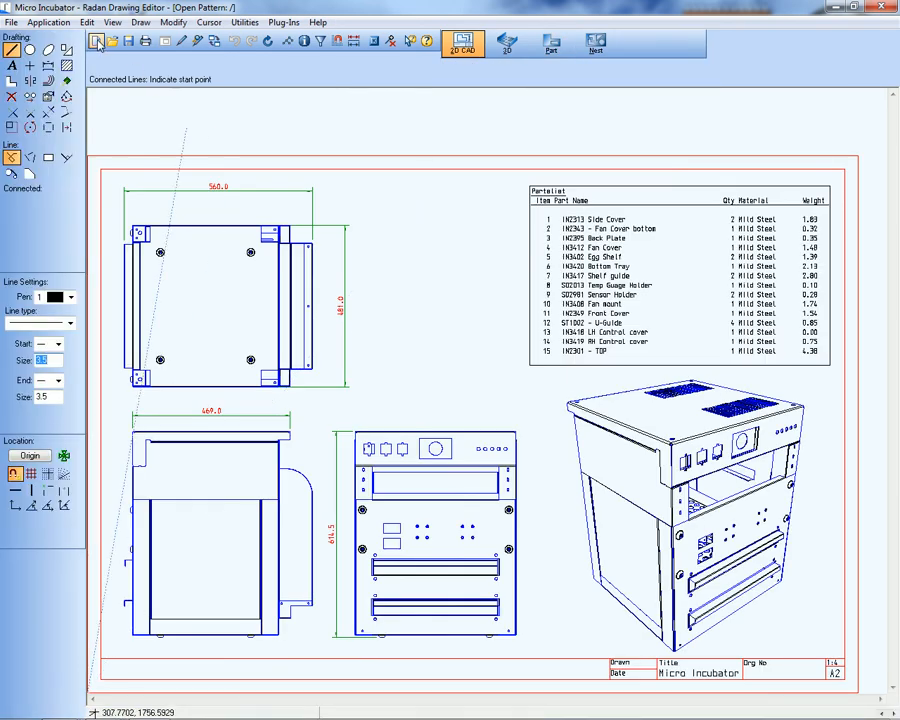
pyautogui.click(97, 42)
pyautogui.click(370, 421)
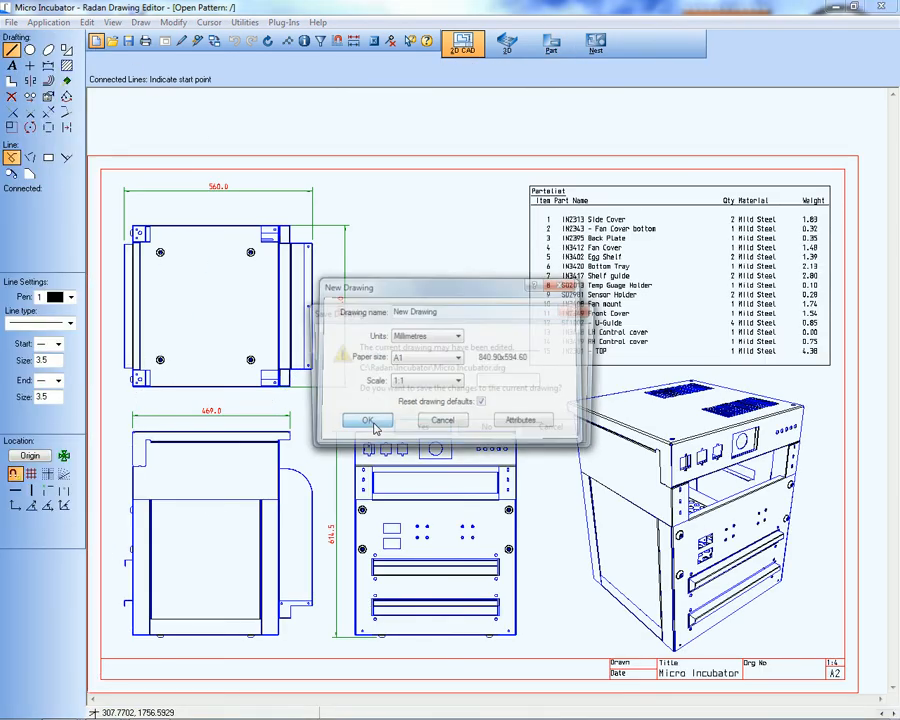
pyautogui.click(486, 432)
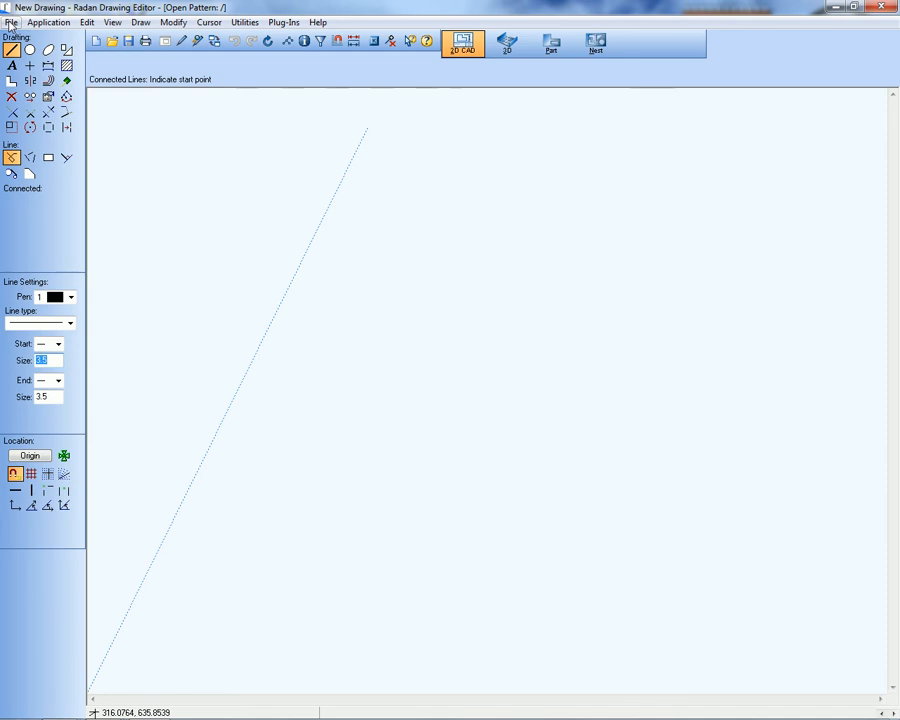
# Step: Open the incubator-bystronic.rpd nesting project
pyautogui.click(10, 22)
pyautogui.moveTo(52, 92)
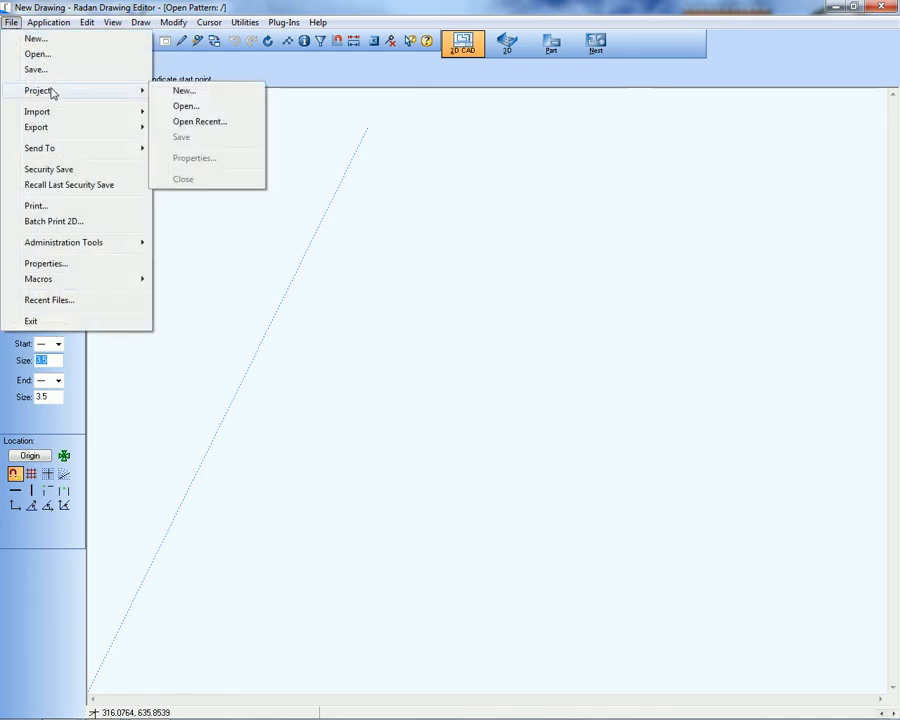
pyautogui.click(193, 109)
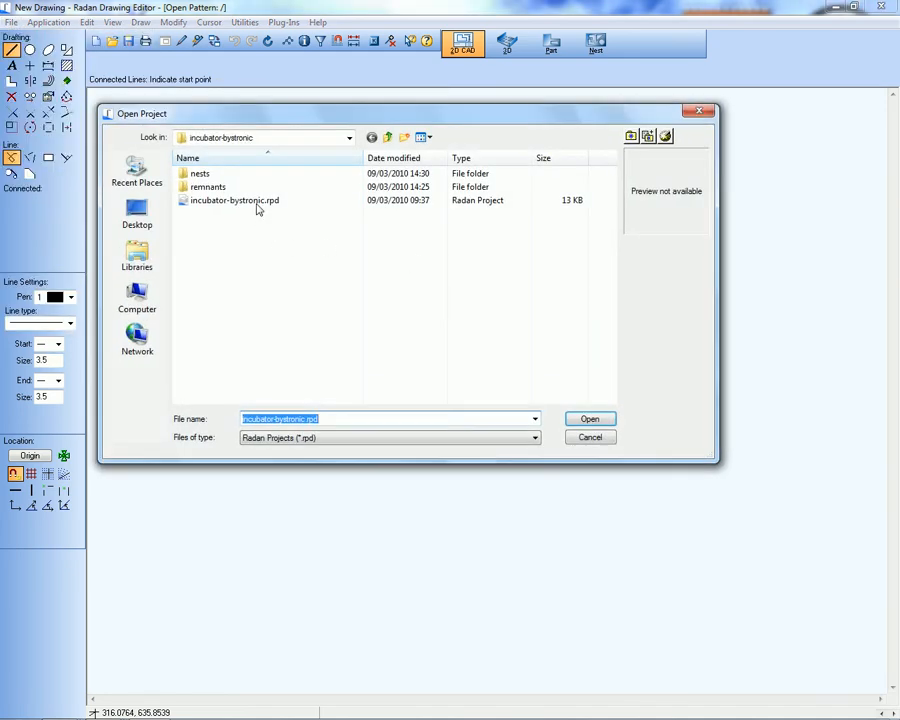
pyautogui.click(245, 200)
pyautogui.click(592, 420)
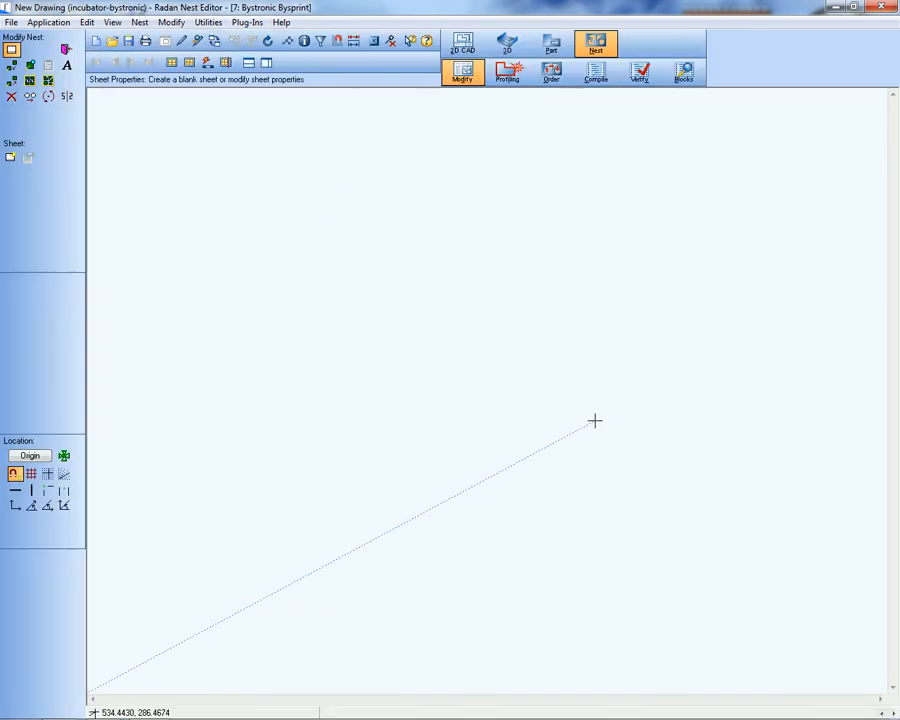
# Step: Show the project's parts list and nests list, and browse through the parts
pyautogui.click(249, 62)
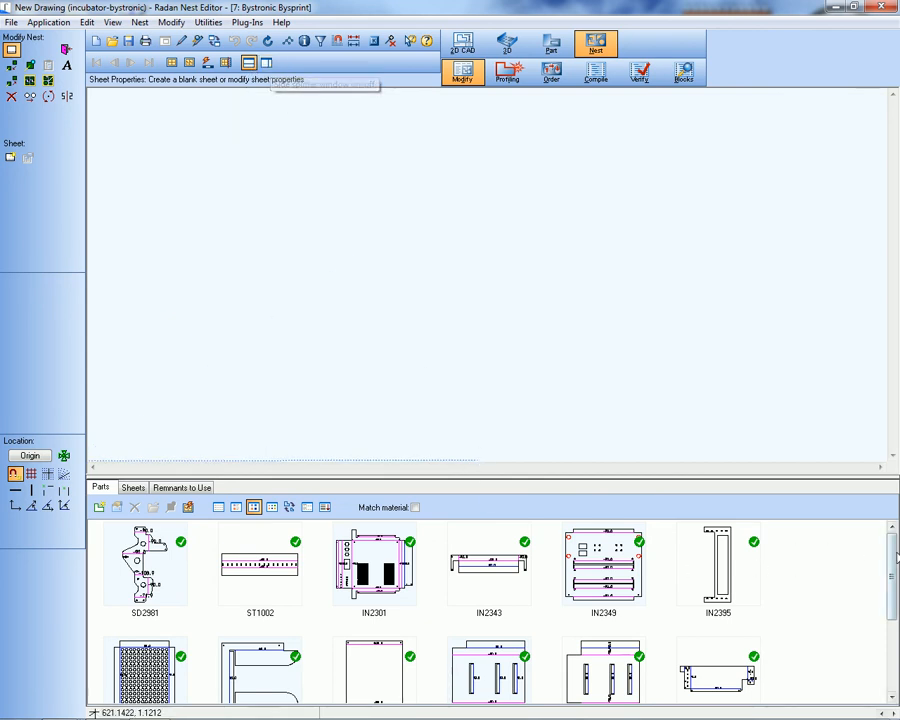
pyautogui.scroll(-3, 889, 560)
pyautogui.scroll(3, 889, 560)
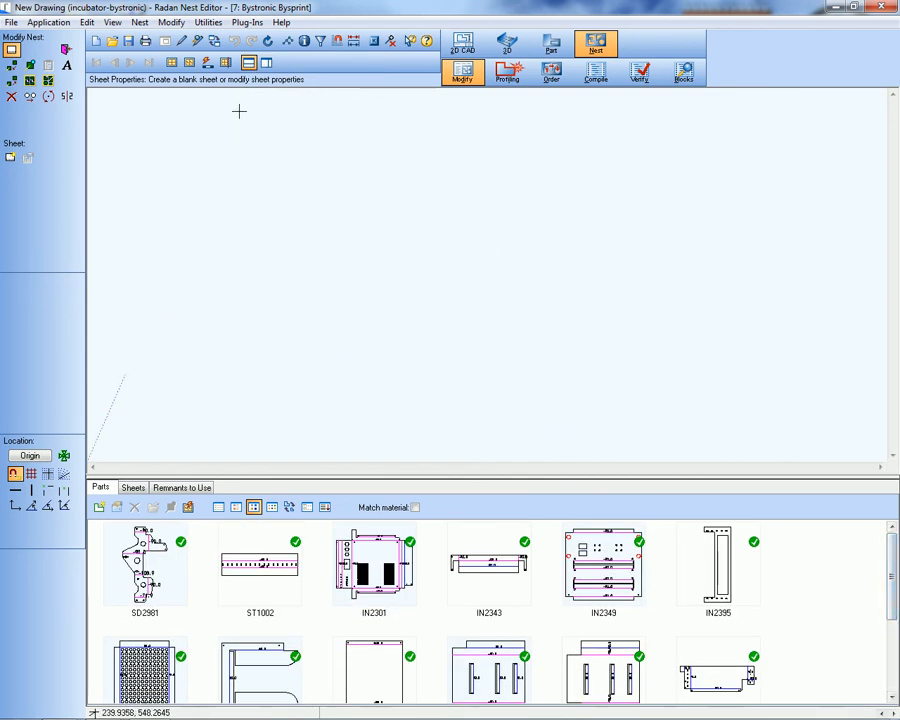
pyautogui.click(265, 63)
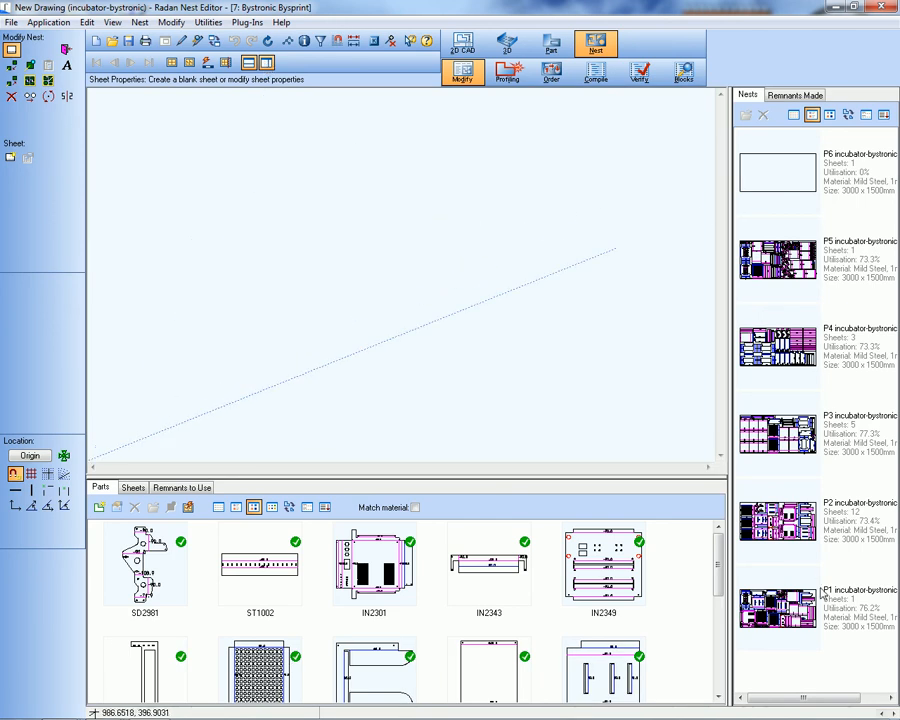
# Step: Delete all existing nest drawings, P1 to P6, and their associated remnants from the project
pyautogui.moveTo(812, 675); pyautogui.dragTo(748, 184)
pyautogui.press('Delete')
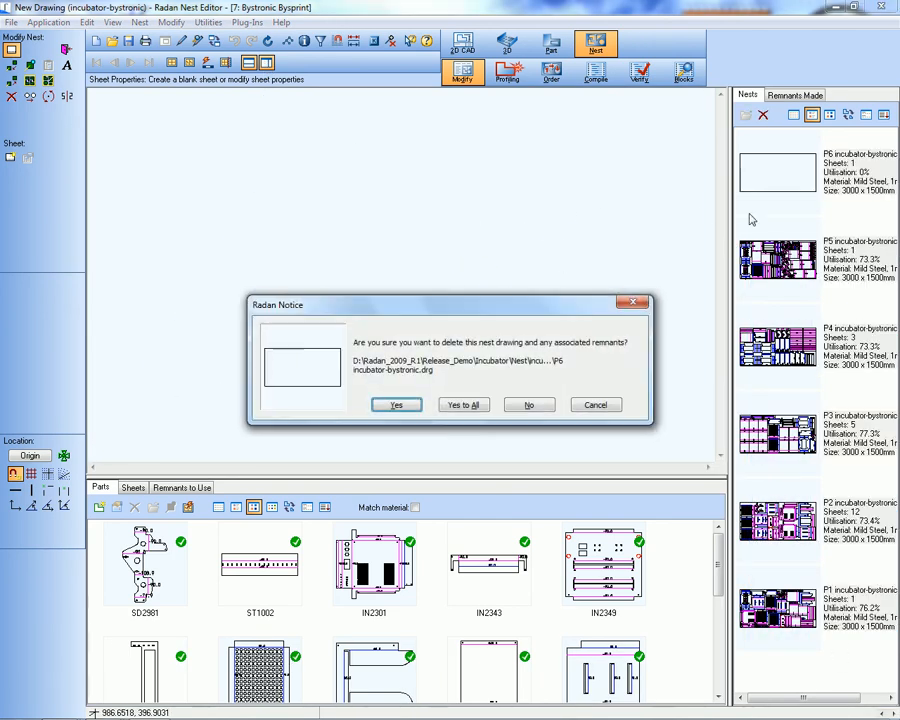
pyautogui.click(463, 405)
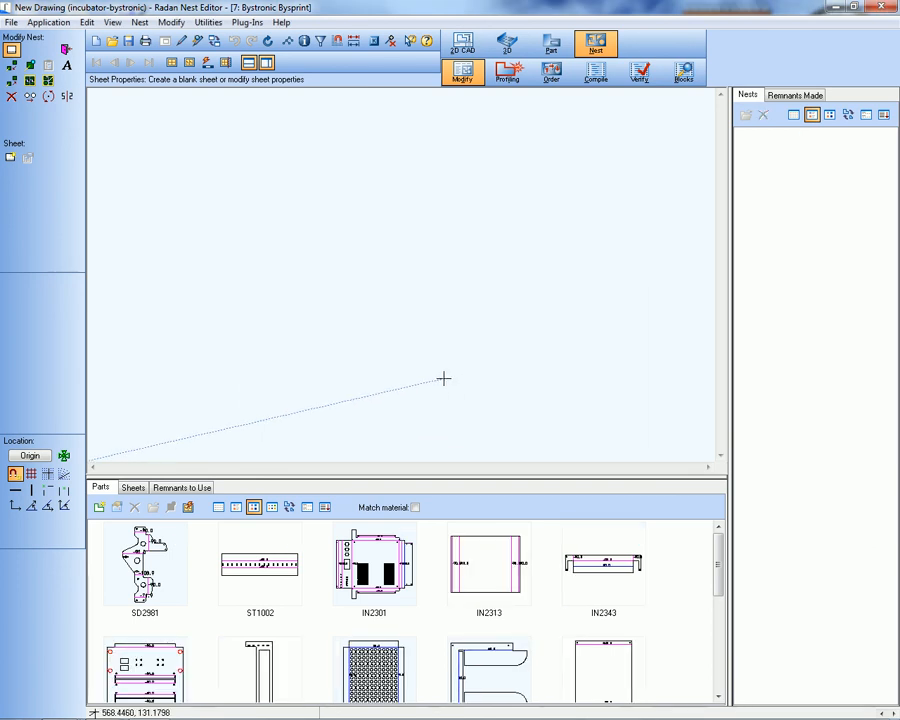
# Step: Nest the project's parts automatically for the Bystronic Bysprint and open the last nest created
pyautogui.moveTo(718, 550); pyautogui.dragTo(719, 577)
pyautogui.moveTo(372, 572)
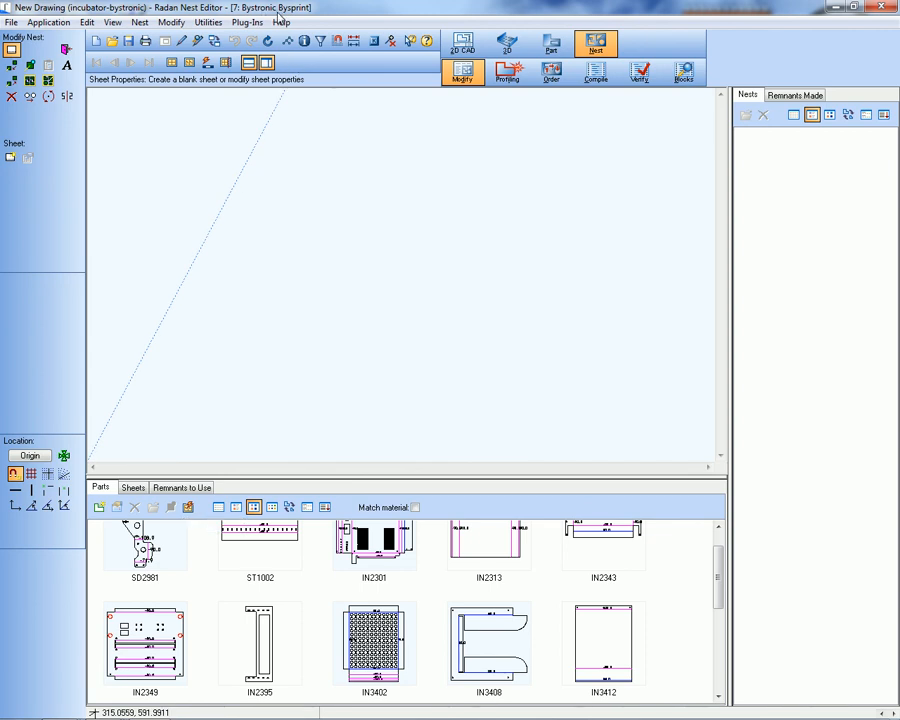
pyautogui.click(189, 508)
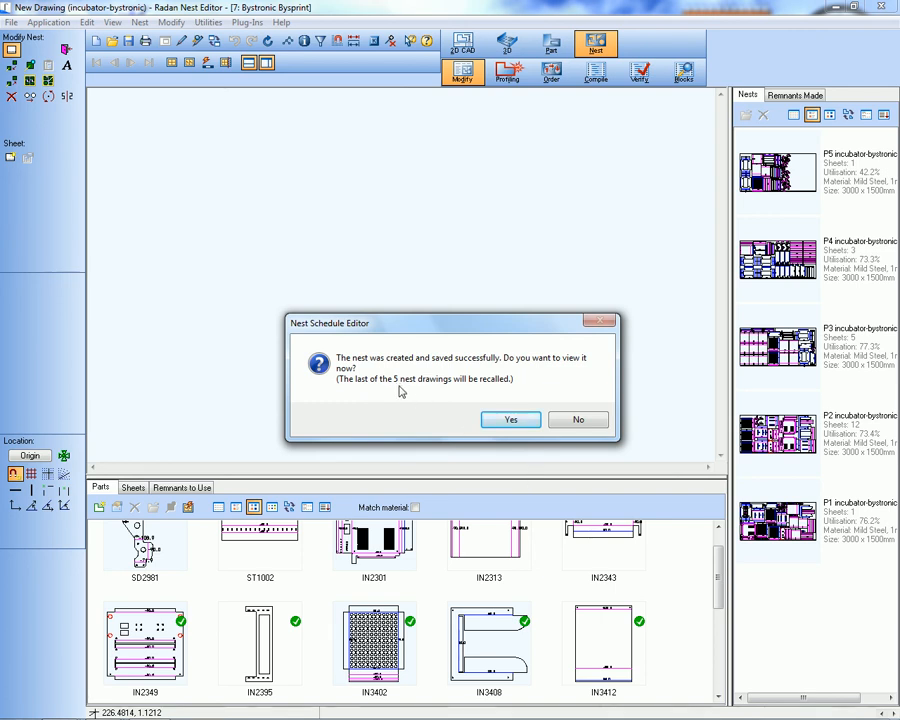
pyautogui.click(503, 420)
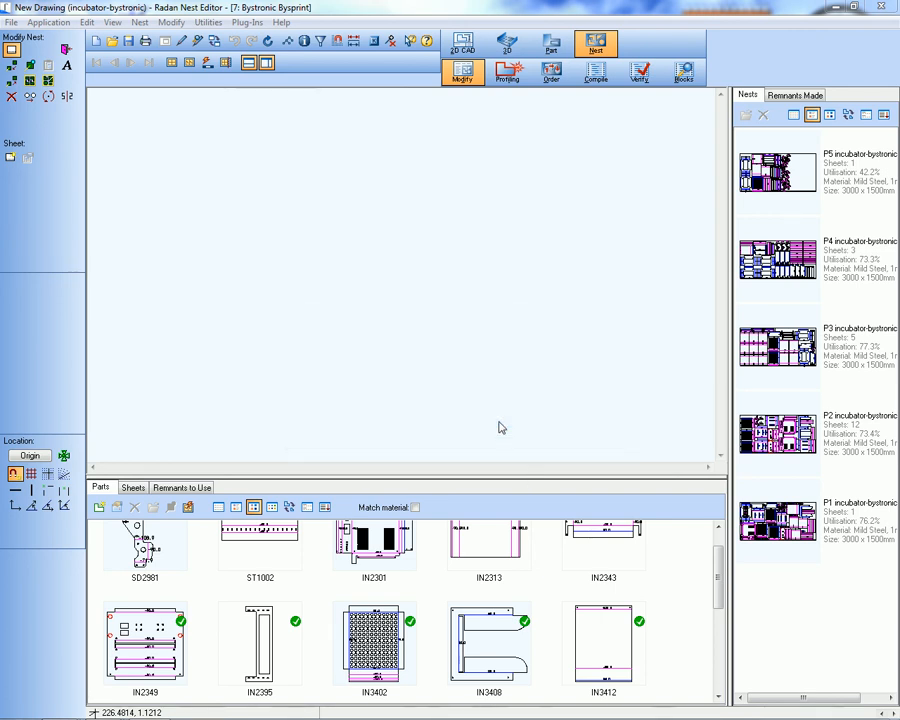
# Step: Examine the arrangement of parts on nest P5
pyautogui.press('f')
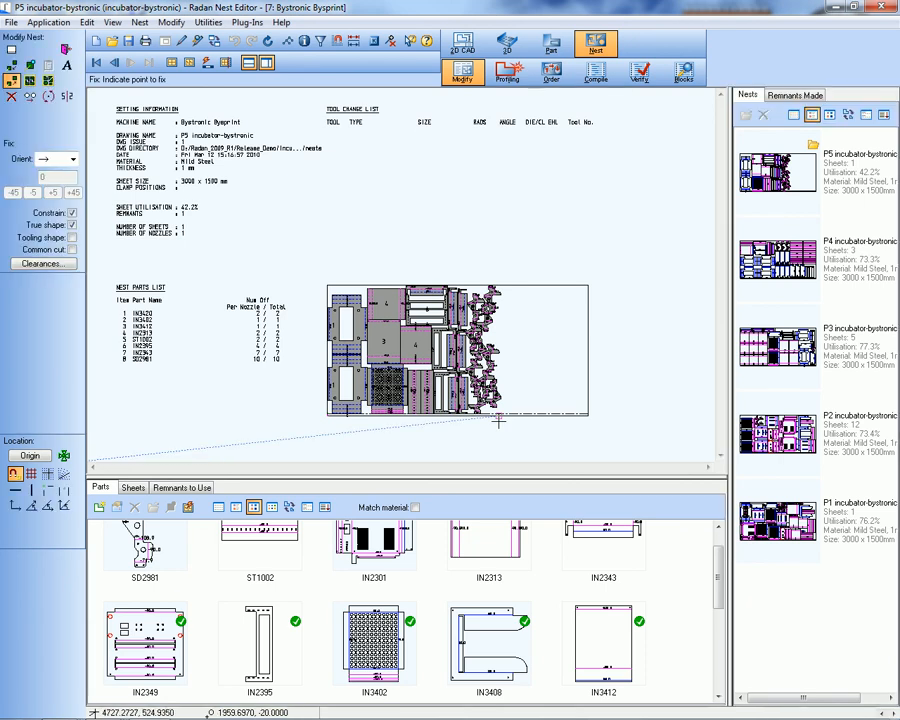
pyautogui.moveTo(318, 257); pyautogui.dragTo(454, 358)
pyautogui.moveTo(454, 358); pyautogui.dragTo(525, 419, button='middle')
pyautogui.middleClick(537, 421)
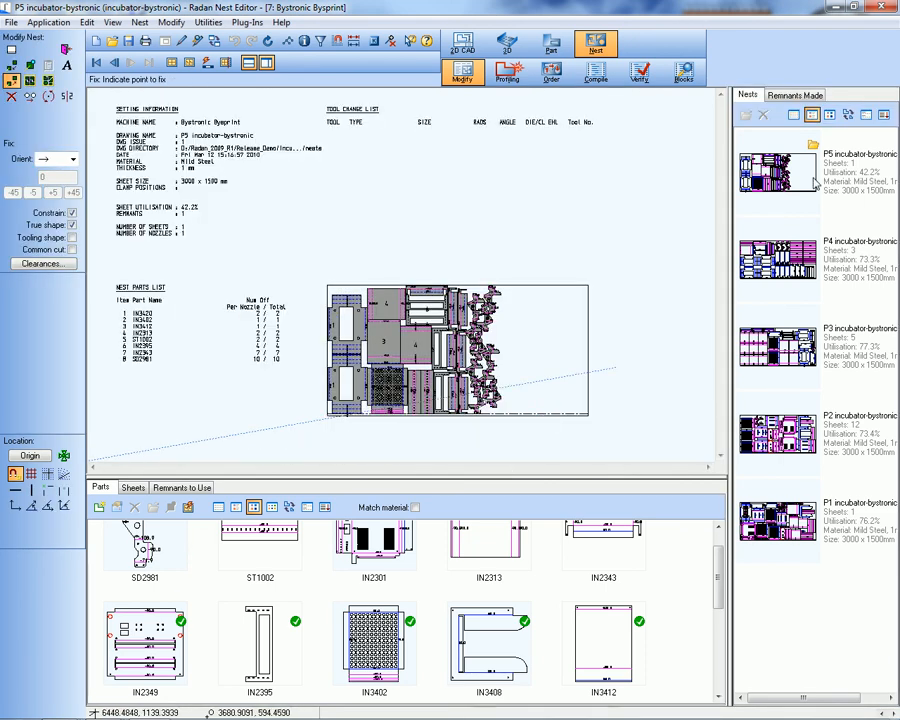
# Step: Open nest P1 in profiling mode and examine its sheet layout without applying automatic tooling
pyautogui.click(779, 503)
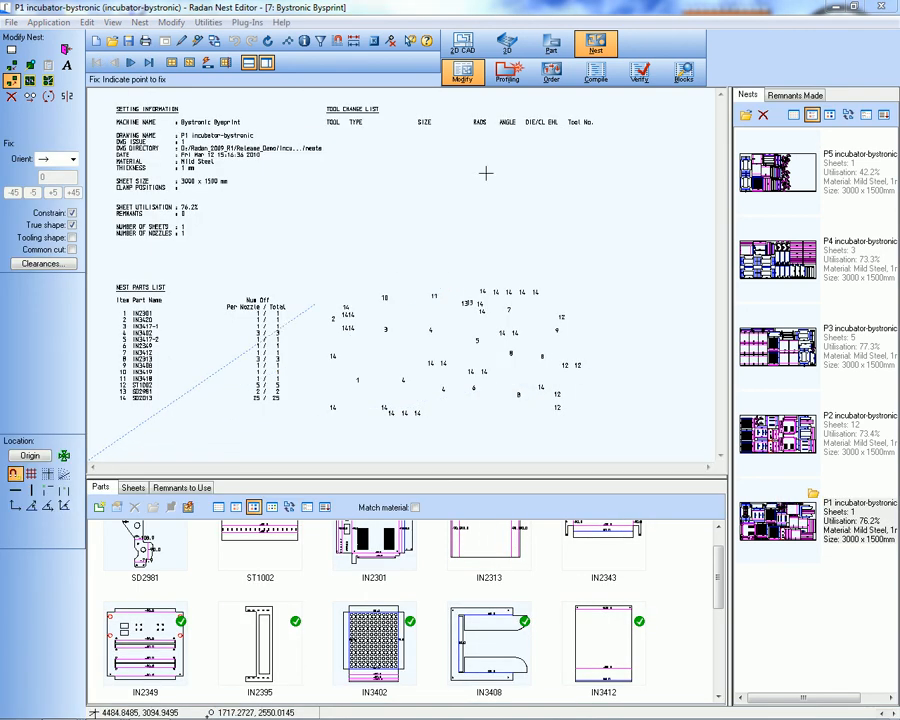
pyautogui.click(508, 72)
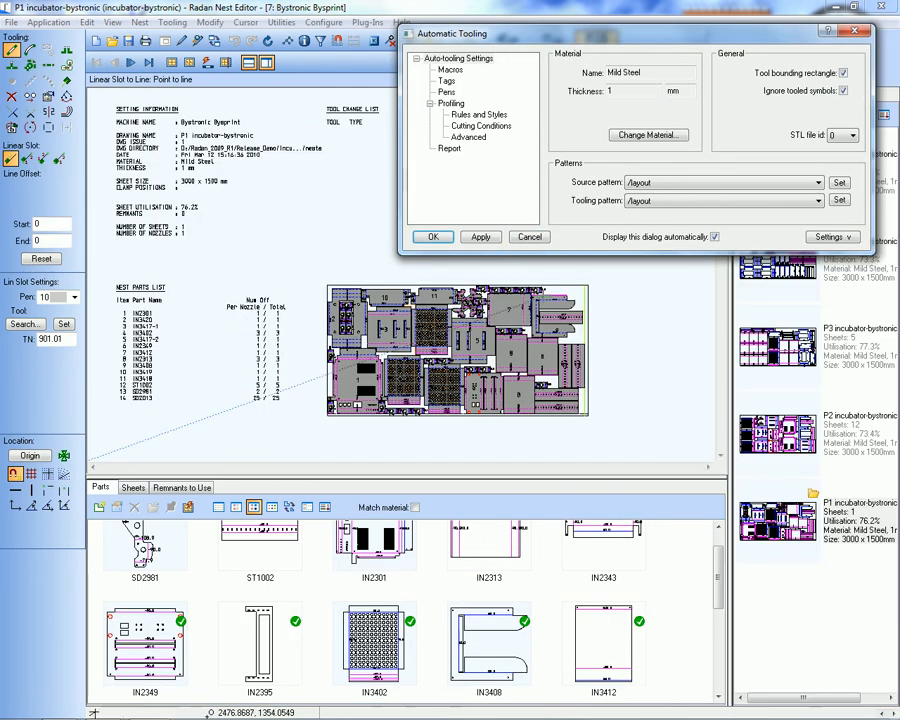
pyautogui.moveTo(302, 428); pyautogui.dragTo(622, 262, button='middle')
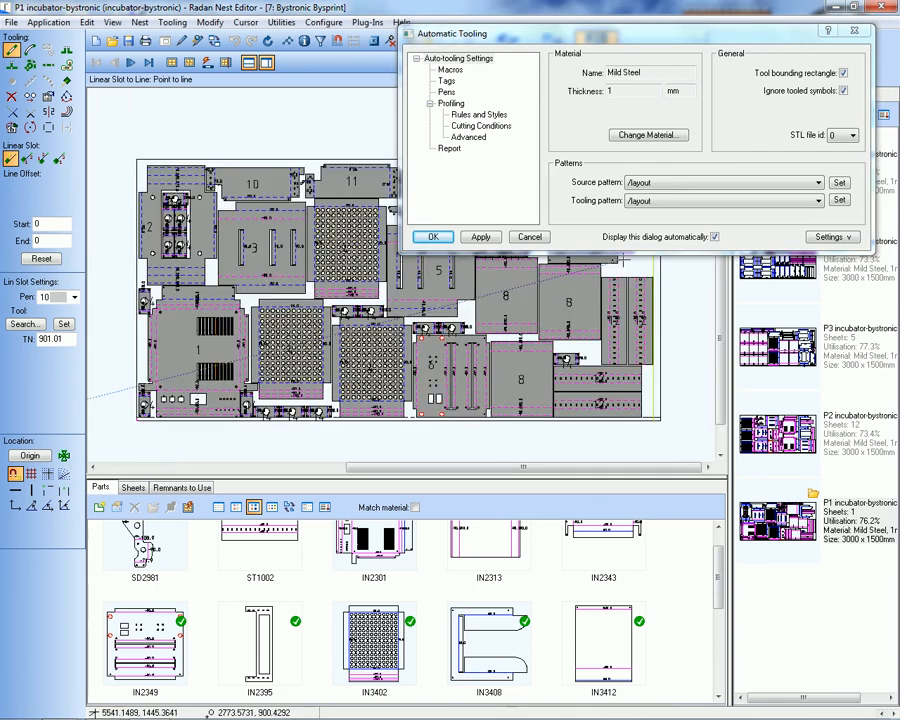
pyautogui.click(521, 240)
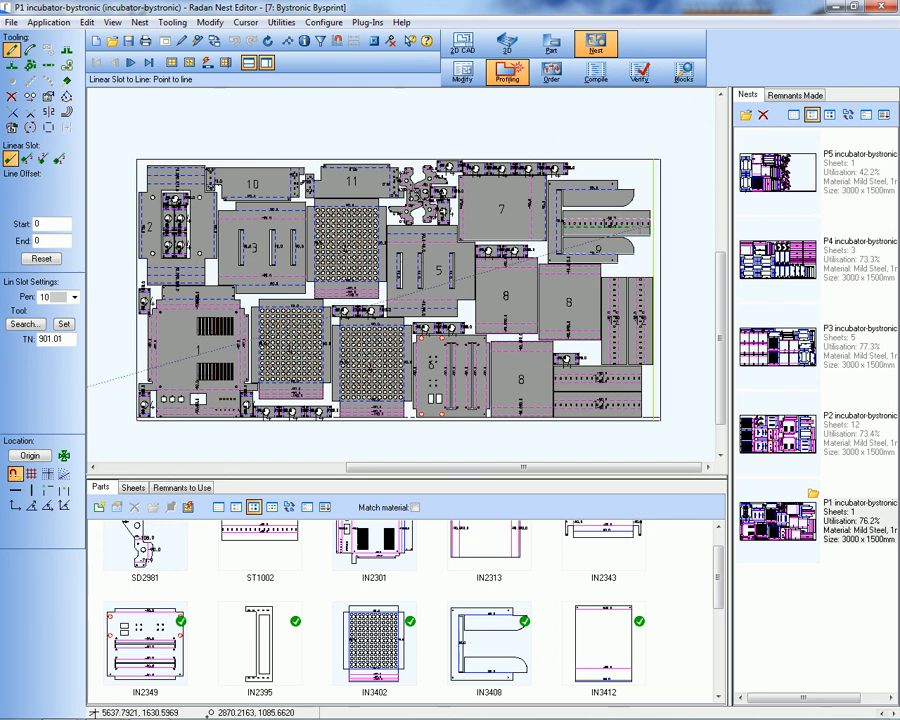
# Step: View nest P4, and open nest P3 in profiling mode, dismissing the automatic tooling settings
pyautogui.doubleClick(785, 258)
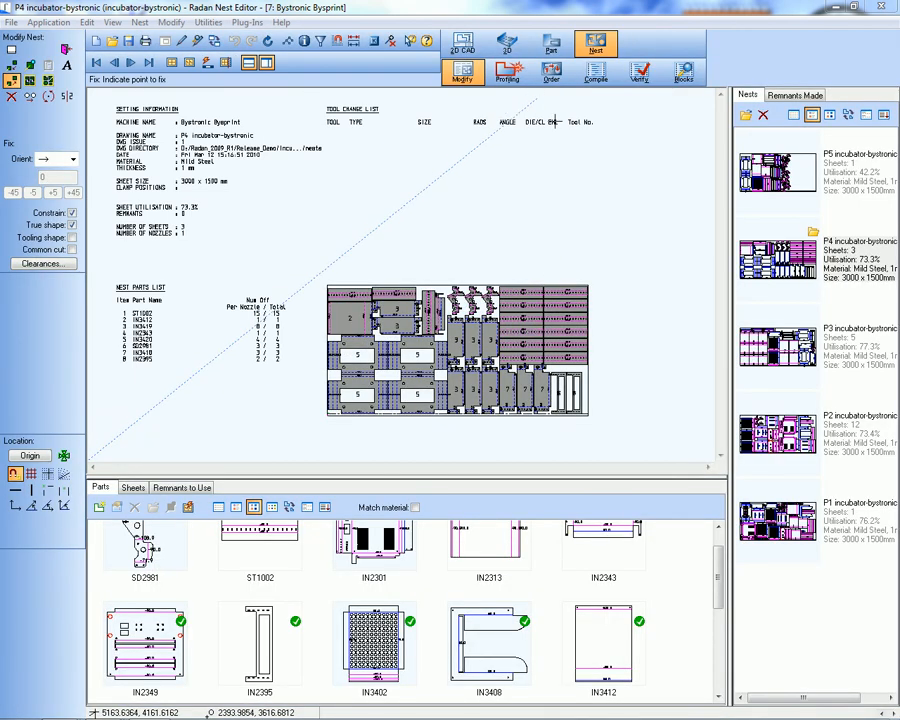
pyautogui.doubleClick(785, 345)
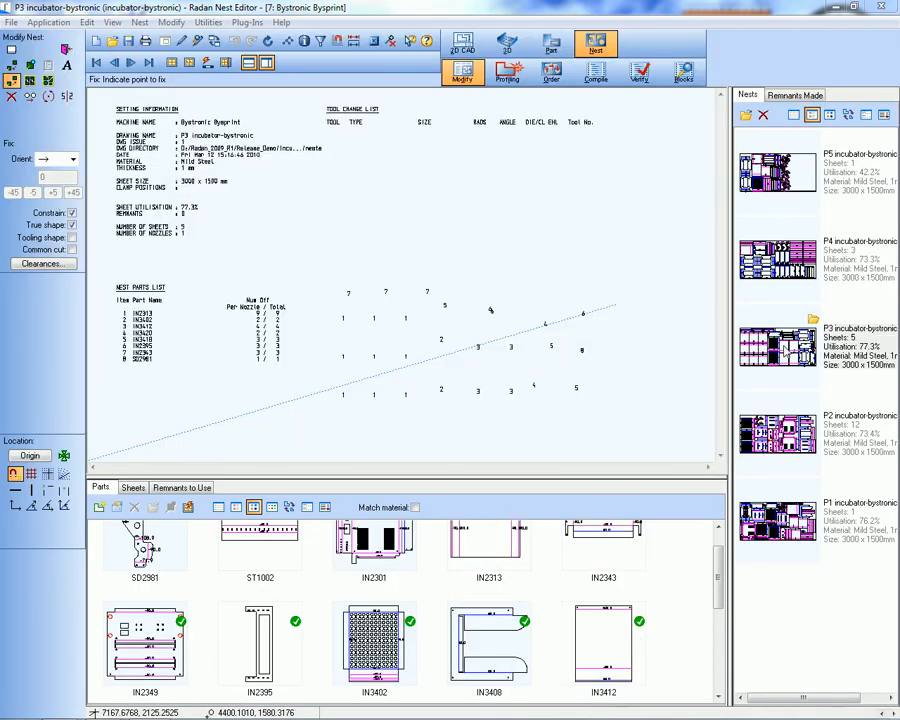
pyautogui.click(508, 72)
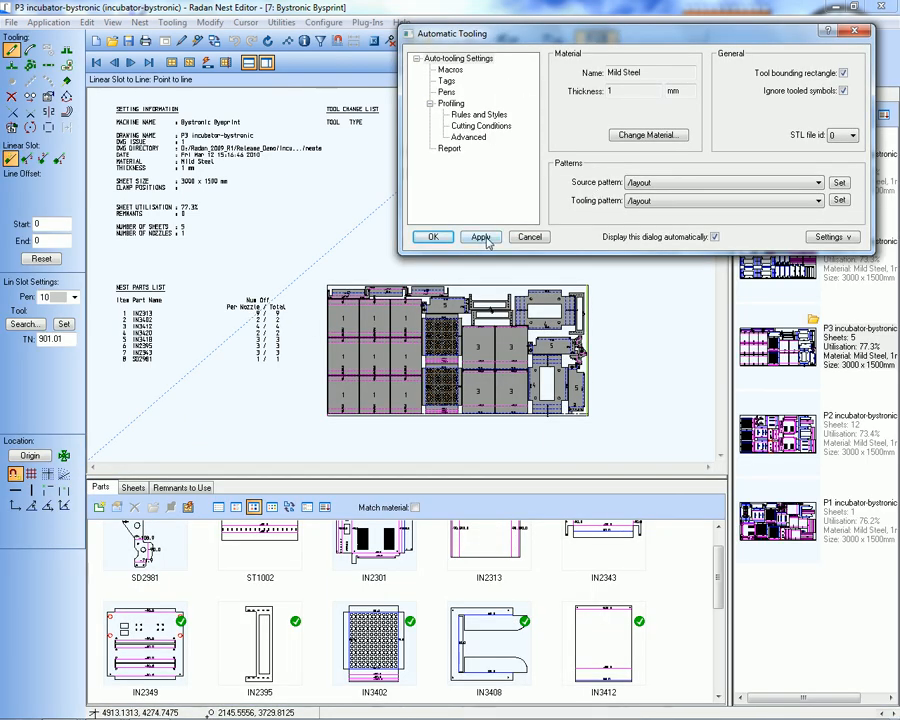
pyautogui.click(529, 238)
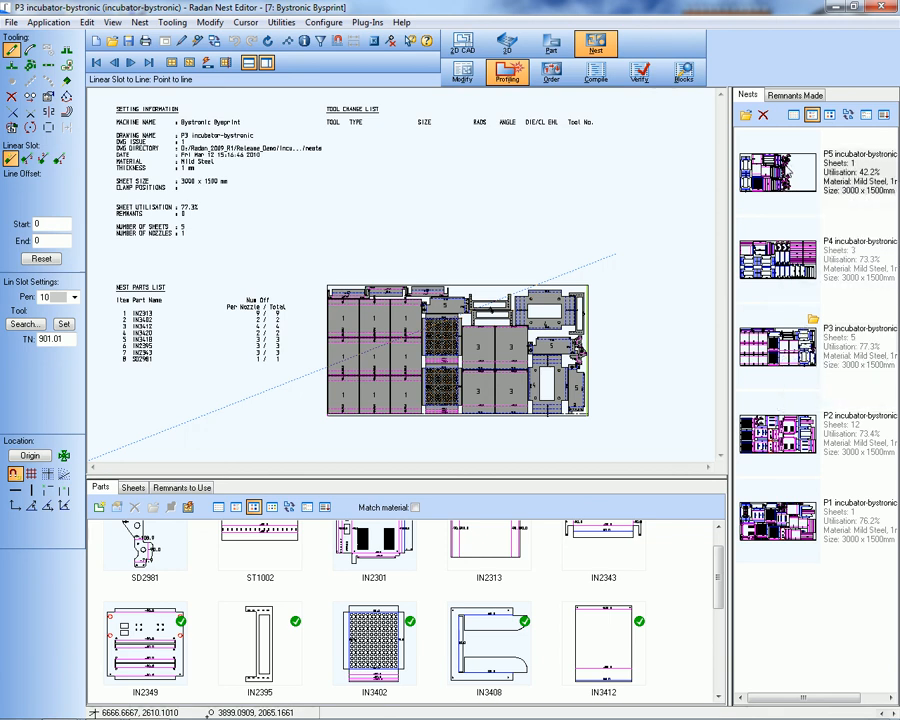
# Step: Open nest P5 in profiling mode, dismiss the automatic tooling settings, and examine its parts and the remnant line beside them
pyautogui.click(778, 165)
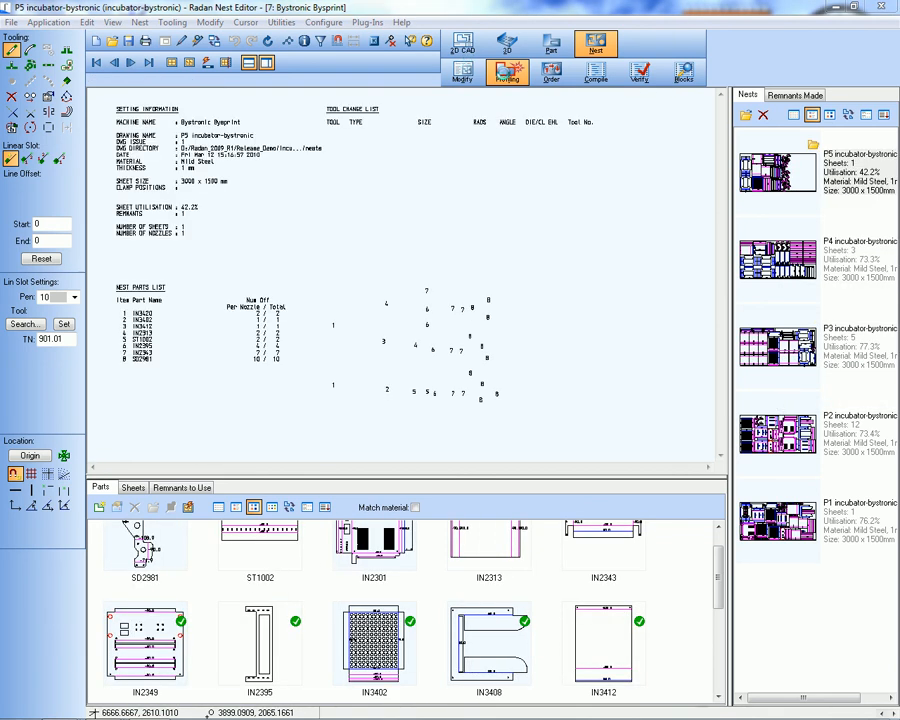
pyautogui.click(507, 72)
pyautogui.moveTo(317, 271); pyautogui.dragTo(531, 440)
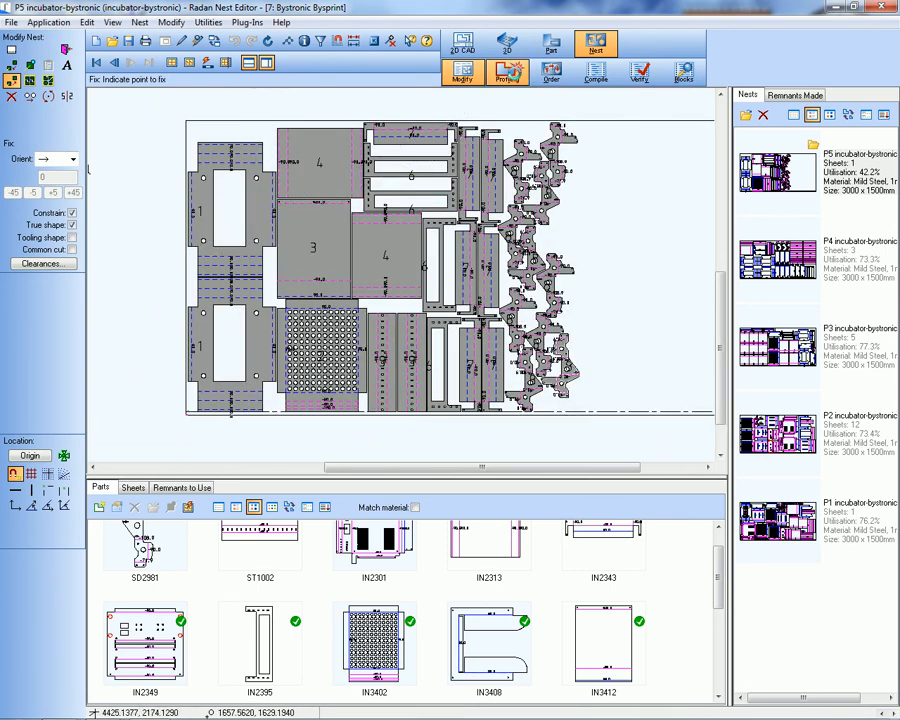
pyautogui.click(508, 73)
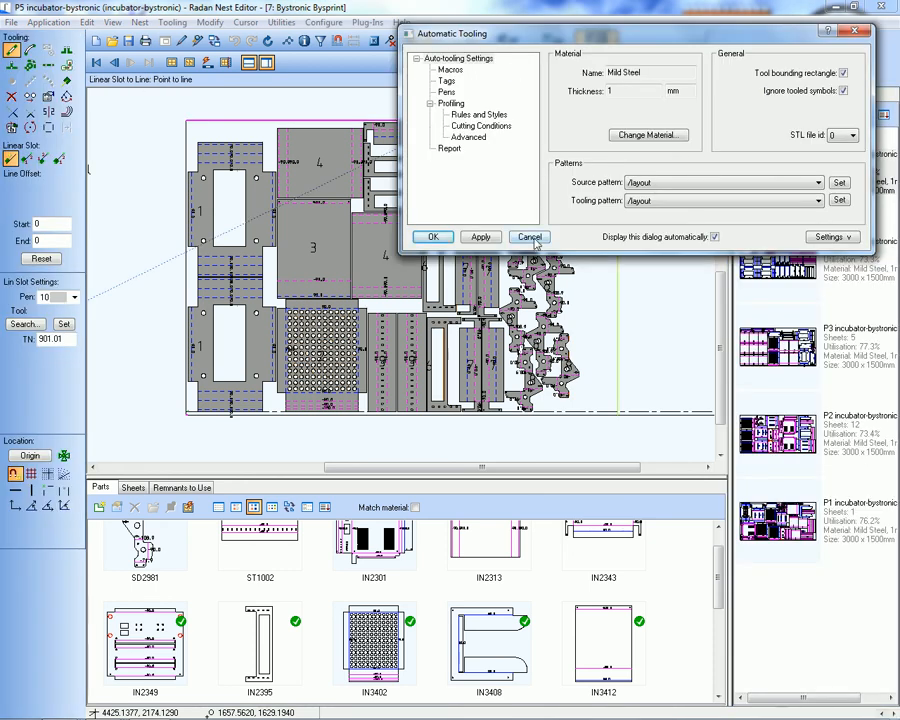
pyautogui.click(531, 238)
pyautogui.scroll(2, 630, 353)
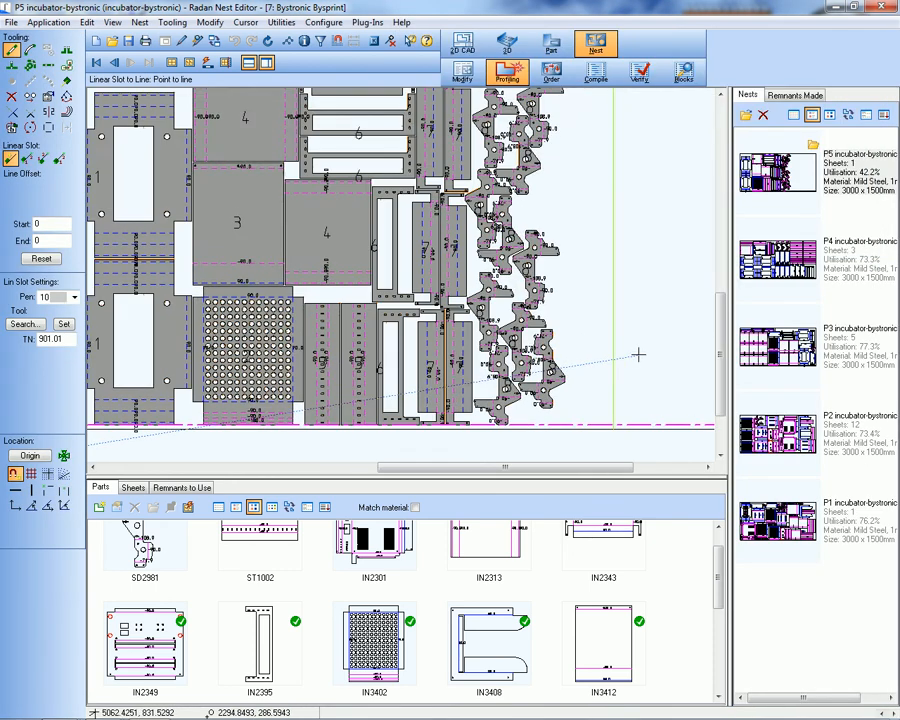
pyautogui.scroll(-3, 638, 354)
pyautogui.moveTo(603, 474); pyautogui.dragTo(651, 471)
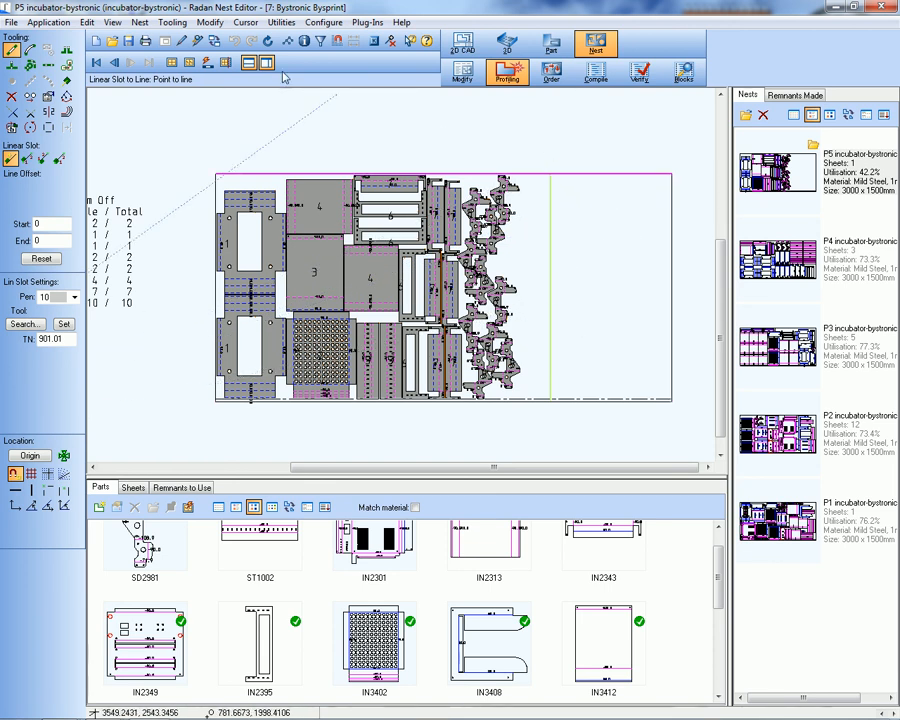
# Step: Examine the sheet scrapping and offcut settings for nest P5, including the ideal offcut widths, and leave them without applying changes
pyautogui.click(162, 42)
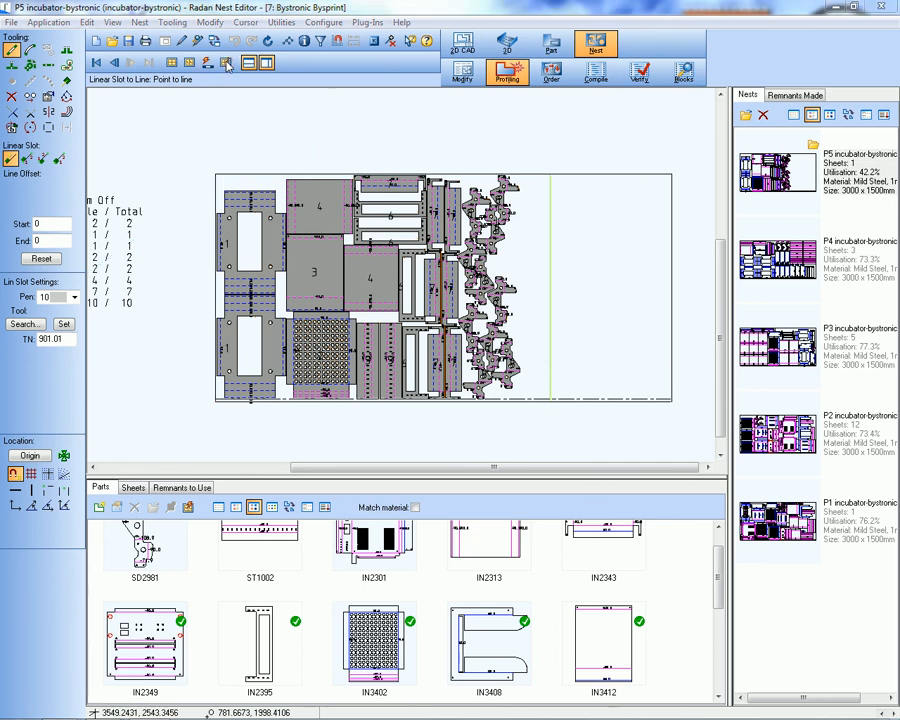
pyautogui.moveTo(390, 197); pyautogui.dragTo(206, 34)
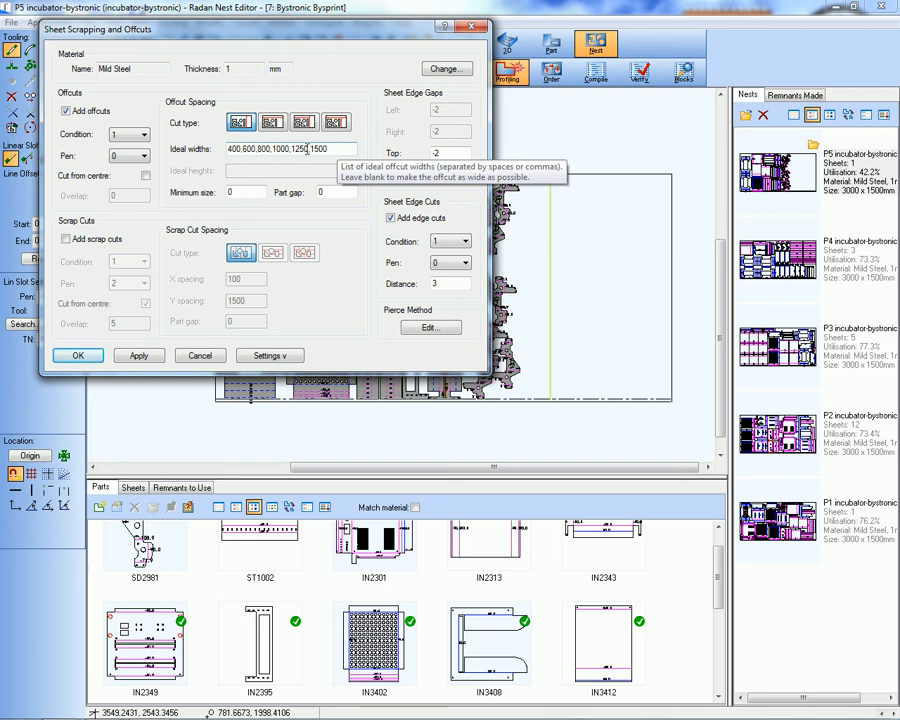
pyautogui.click(198, 357)
# Step: Review the remnants made, select the Mild Steel remnant from nest P5, and return to the list of nests
pyautogui.click(797, 95)
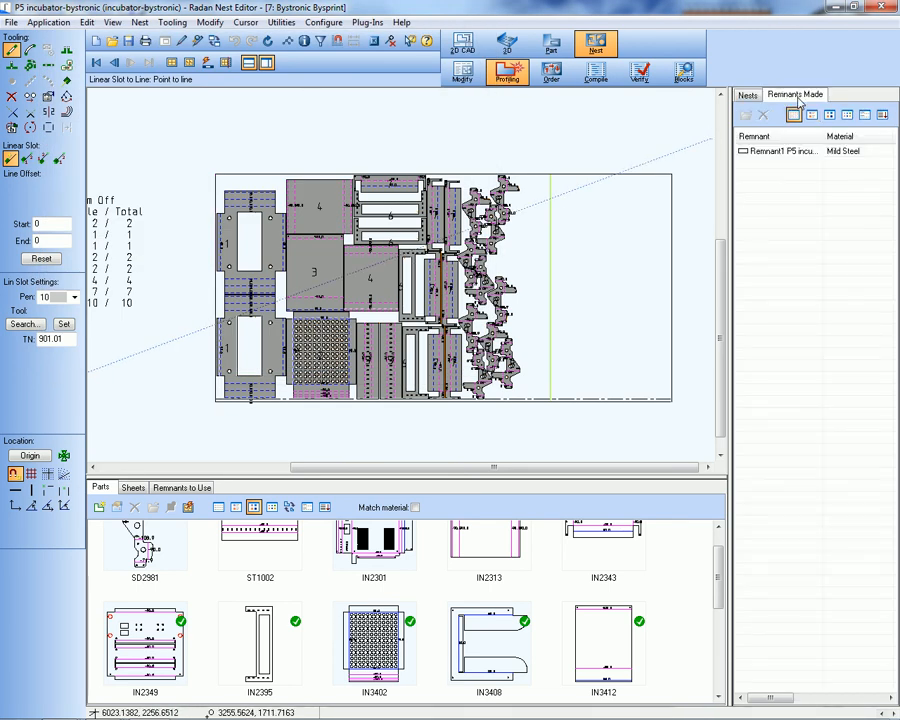
pyautogui.click(768, 151)
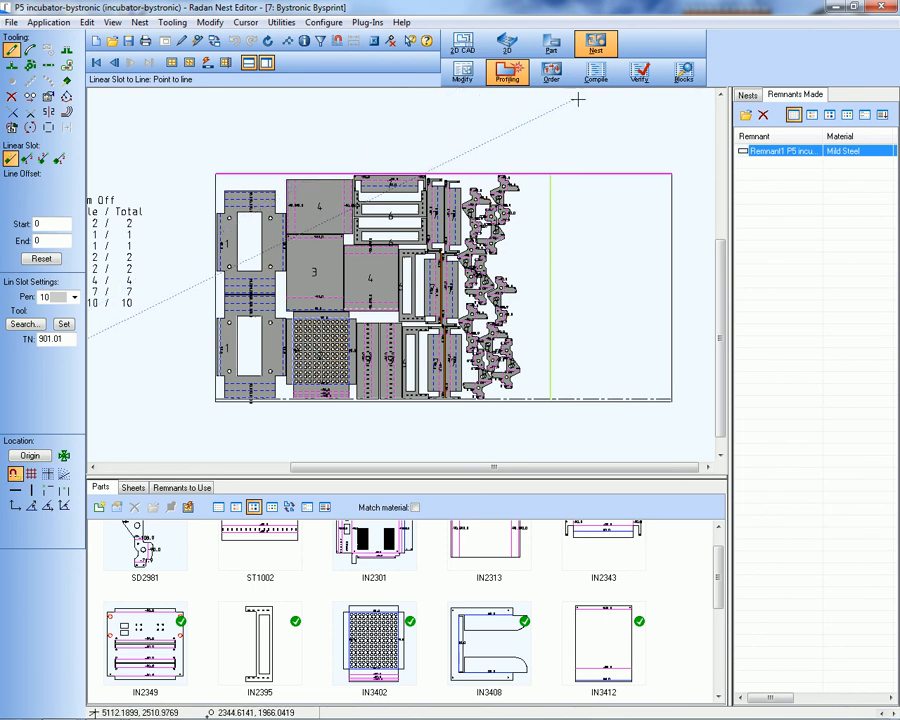
pyautogui.click(750, 96)
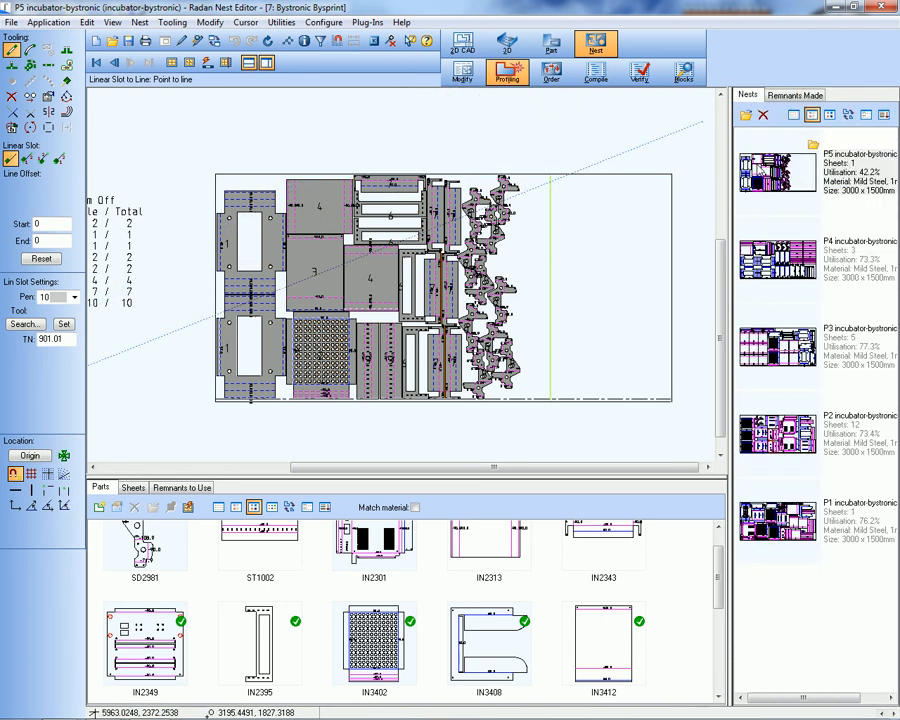
# Step: Open nest P3 and compile its NC blocks for the Bystronic Bysprint, accepting the default values
pyautogui.click(770, 350)
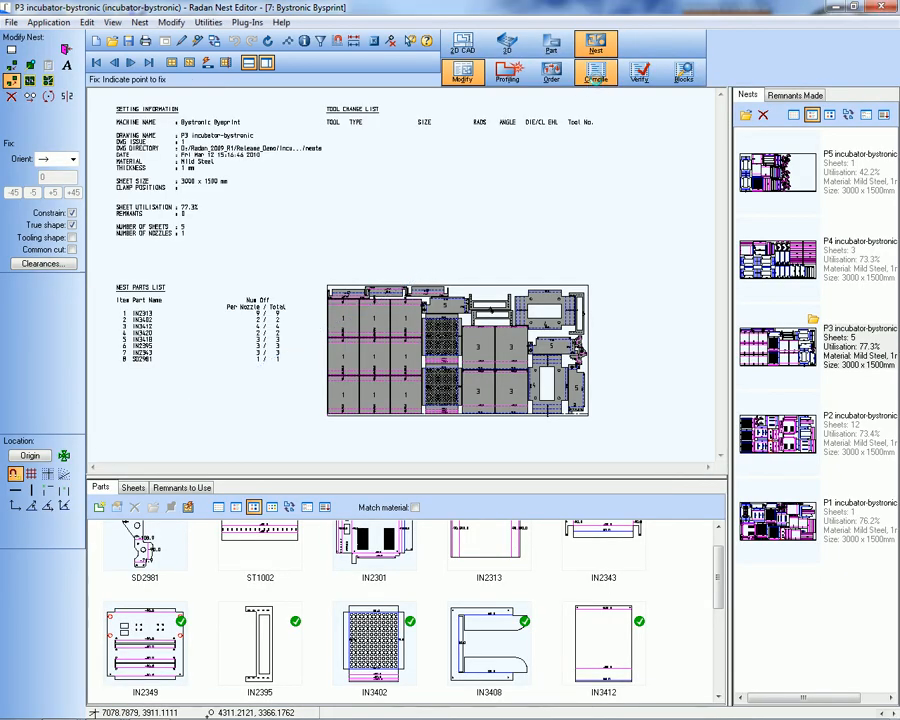
pyautogui.click(596, 75)
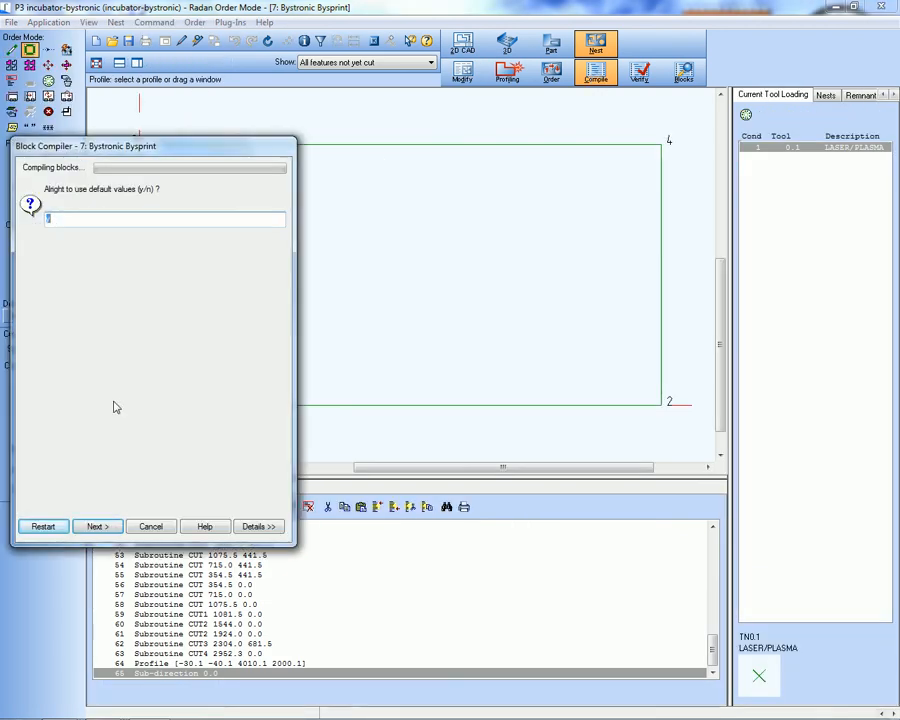
pyautogui.click(95, 526)
pyautogui.click(87, 238)
pyautogui.click(99, 527)
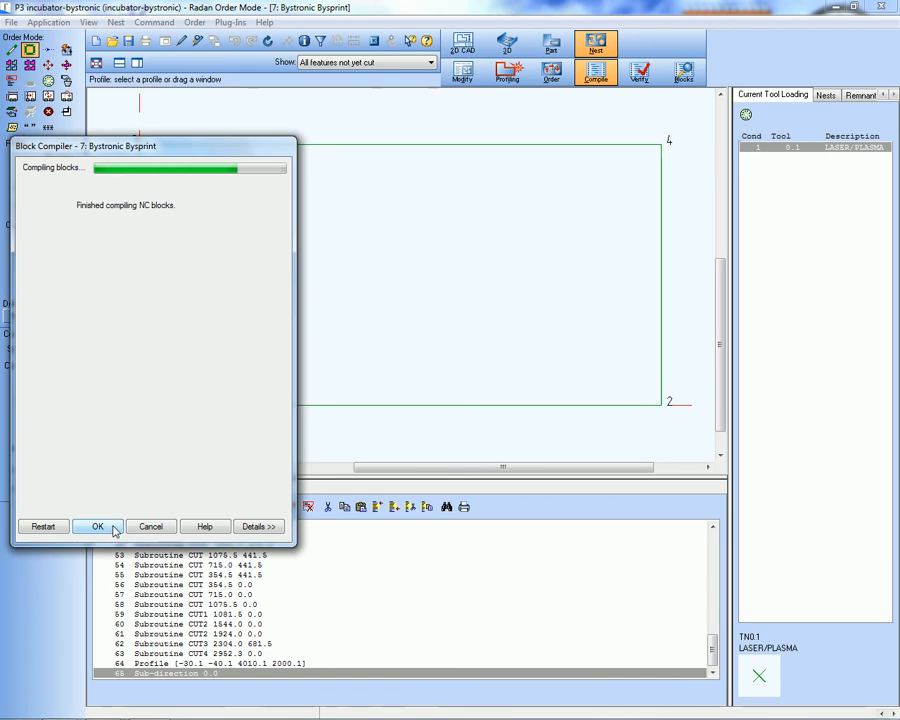
pyautogui.click(116, 526)
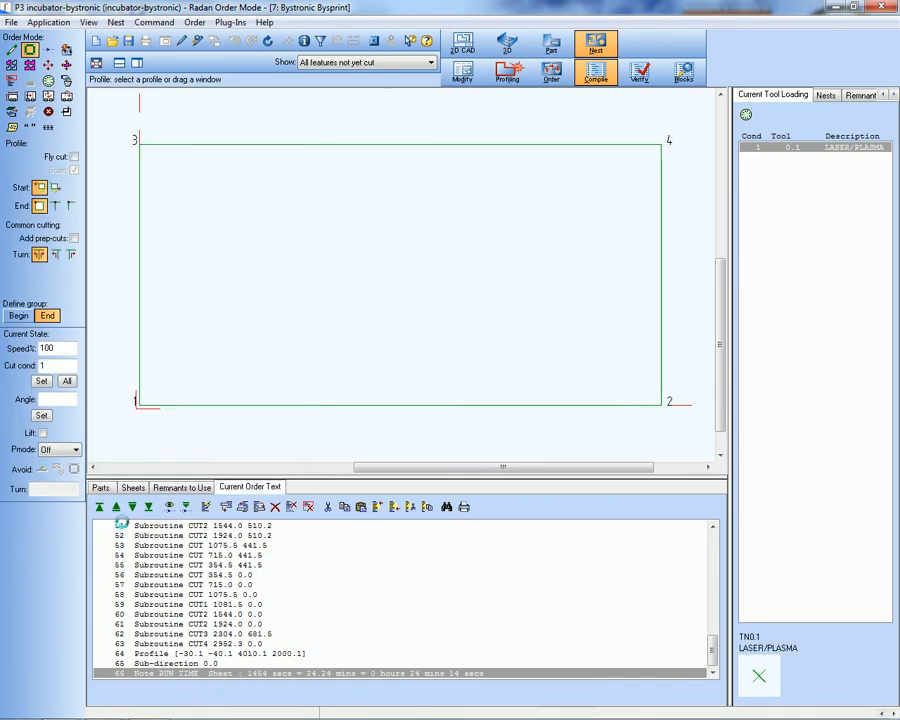
# Step: Examine the compiled NC code of nest P3 in the block editor and close it
pyautogui.click(684, 72)
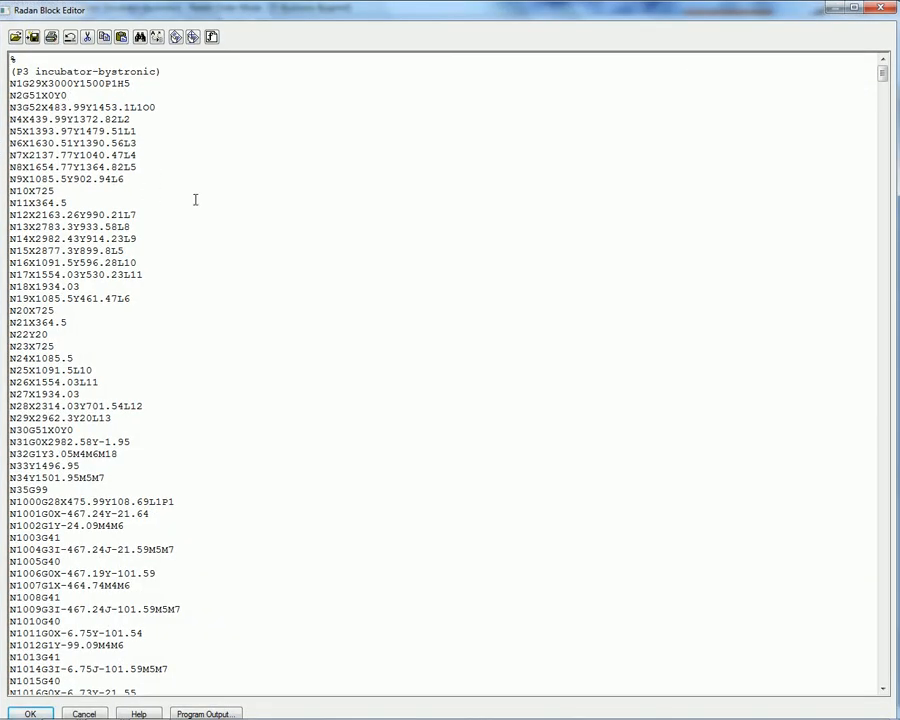
pyautogui.click(881, 9)
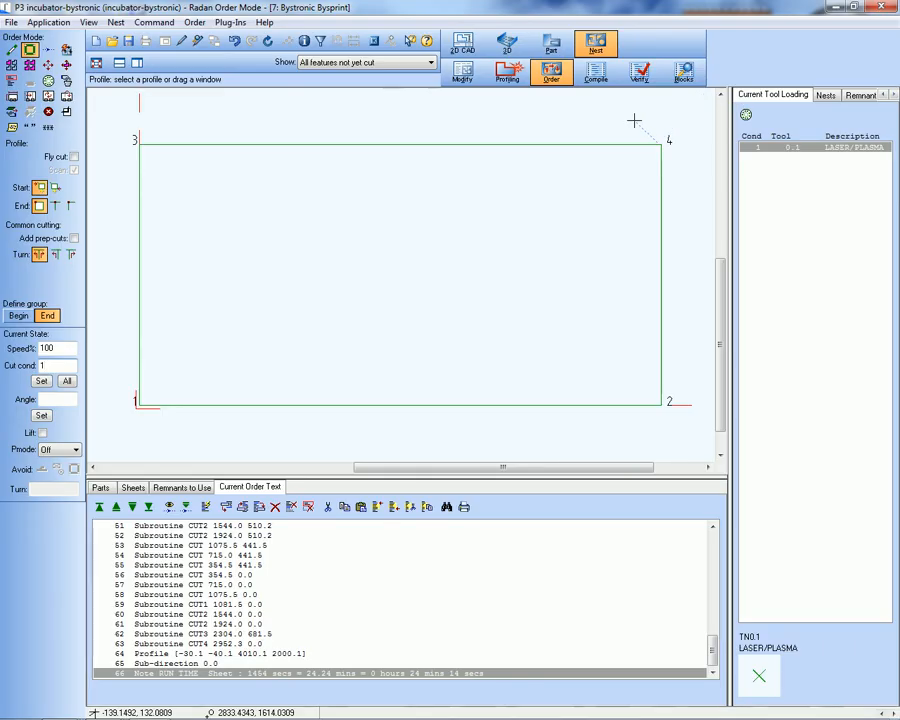